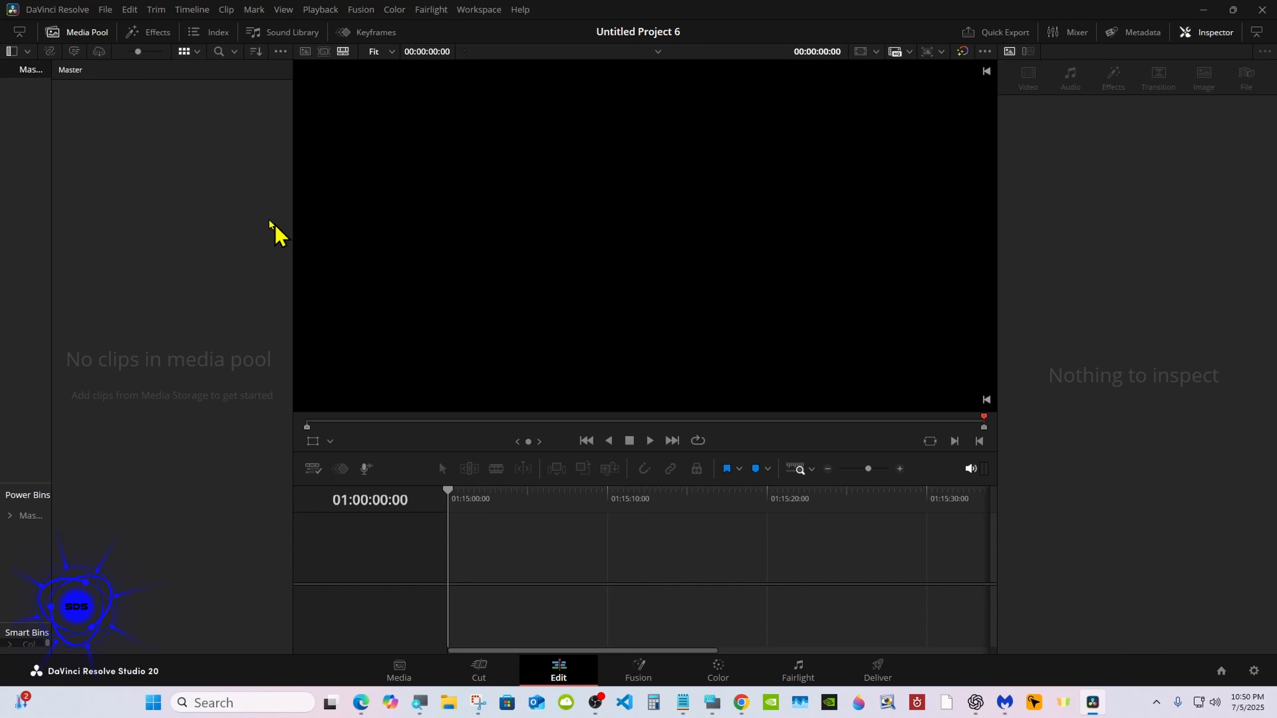
Create a new Fusion composition clip with the default settings and place it on a new timeline.
{"action": "right_click", "coordinate": [218, 170]}
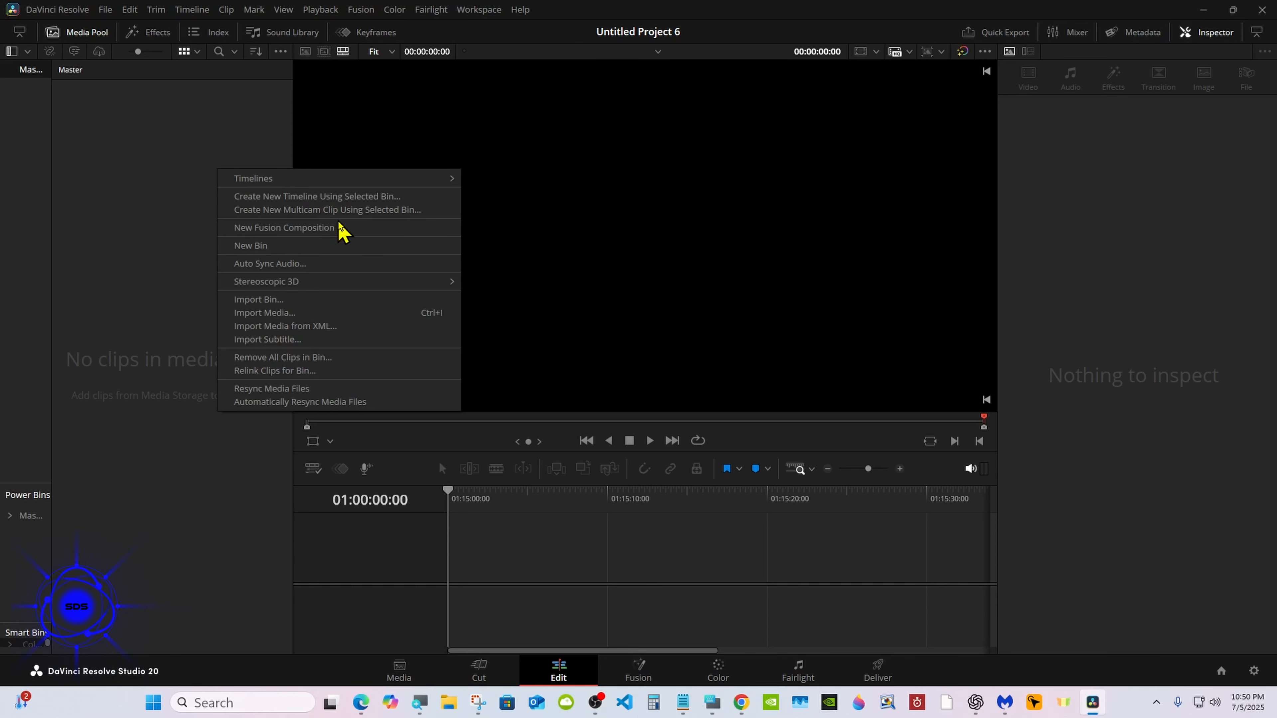
{"action": "left_click", "coordinate": [343, 228]}
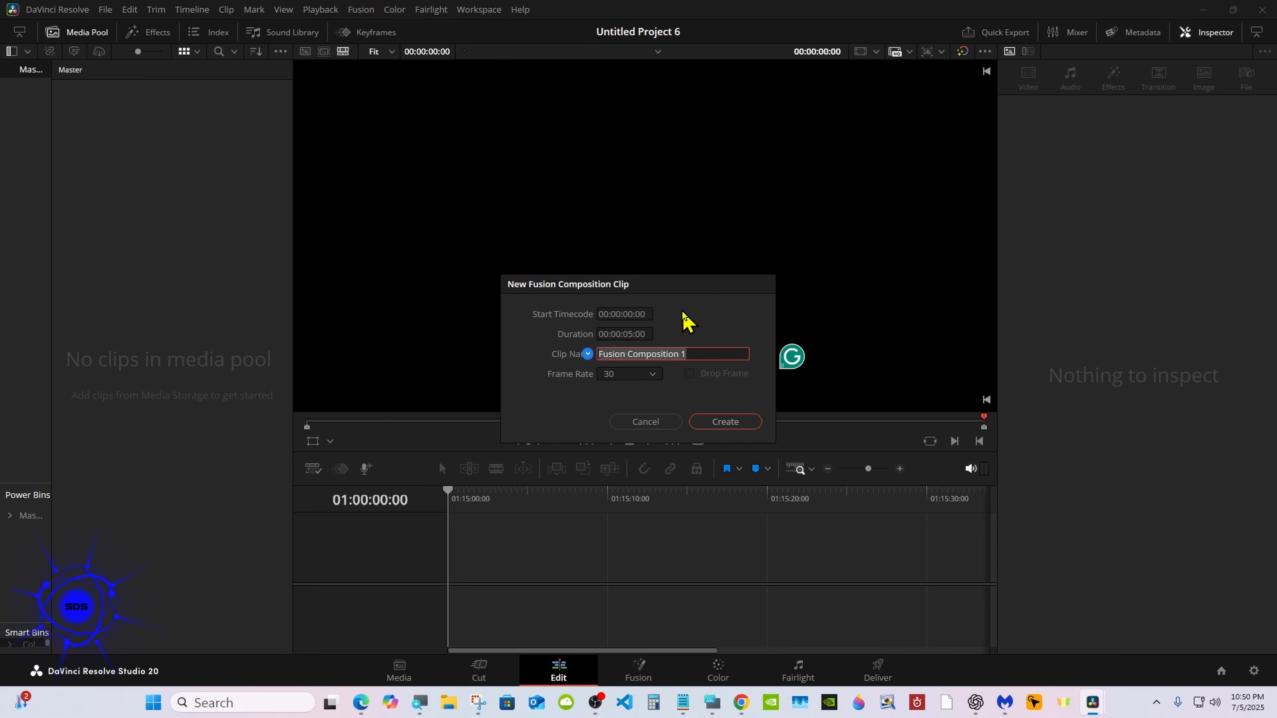
{"action": "left_click", "coordinate": [704, 422]}
{"action": "left_click_drag", "start_coordinate": [132, 123], "coordinate": [463, 347]}
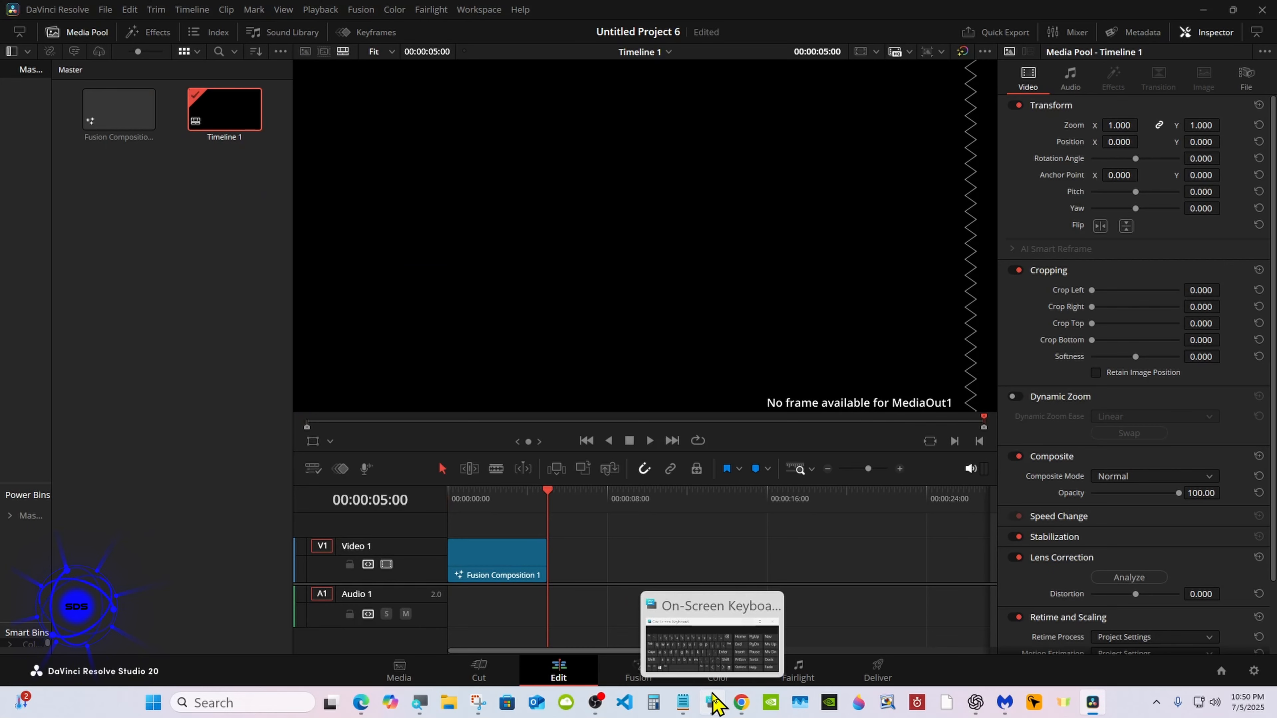
Bring up the On-Screen Keyboard, then open the composition in Fusion and move MediaOut1 away to free space in the node graph.
{"action": "left_click", "coordinate": [714, 704]}
{"action": "left_click_drag", "start_coordinate": [907, 256], "coordinate": [926, 481]}
{"action": "left_click", "coordinate": [646, 676]}
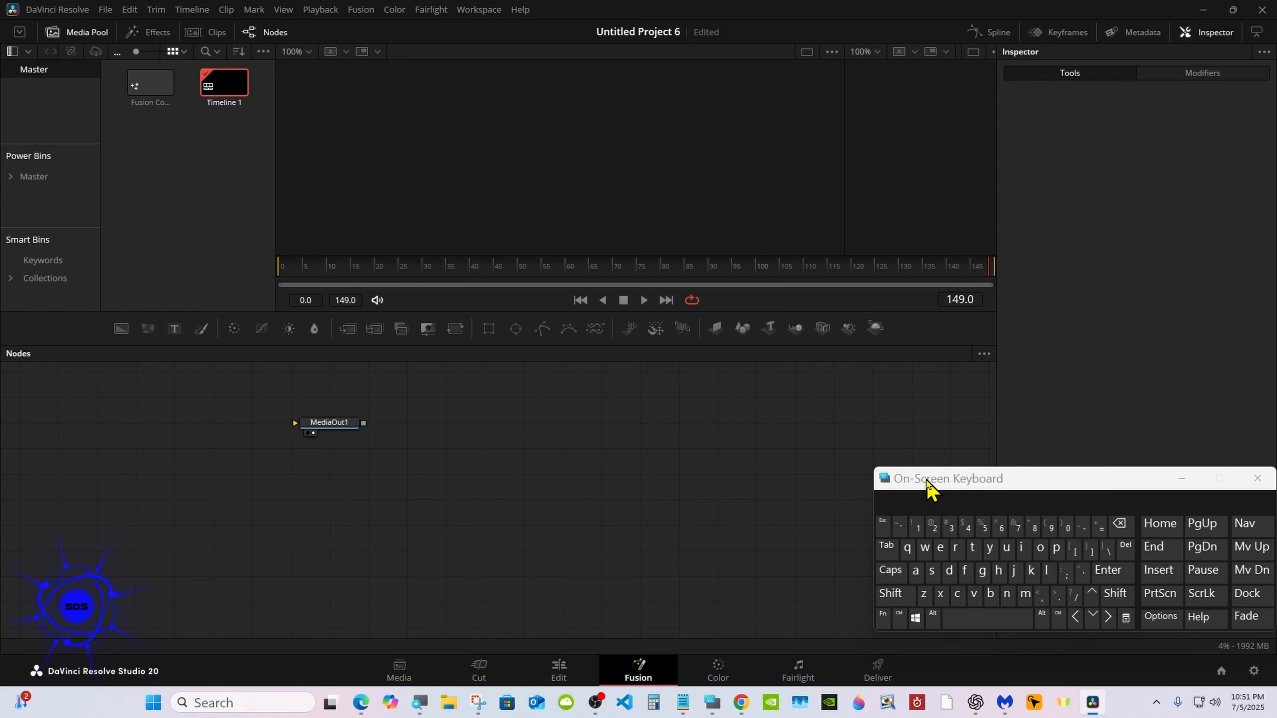
{"action": "left_click_drag", "start_coordinate": [351, 428], "coordinate": [784, 511]}
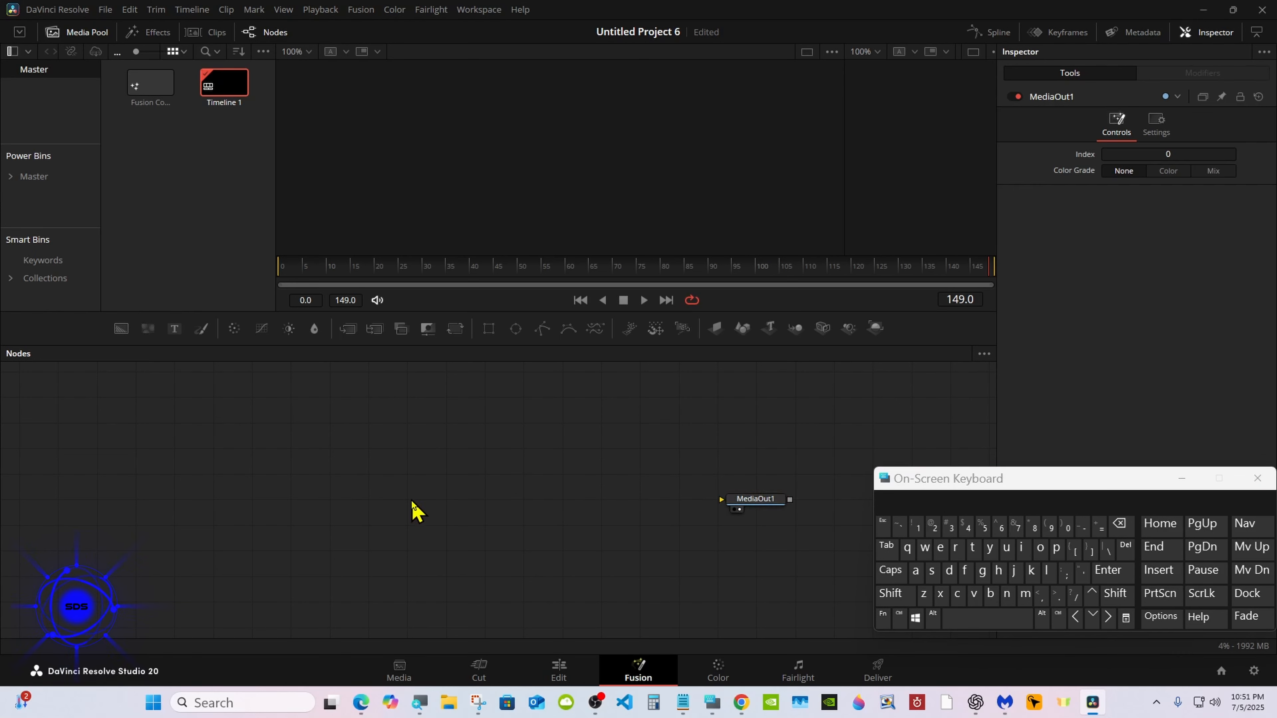
Add an sEllipse node to the node graph by searching the tool list for "sel".
{"action": "left_click", "coordinate": [887, 594]}
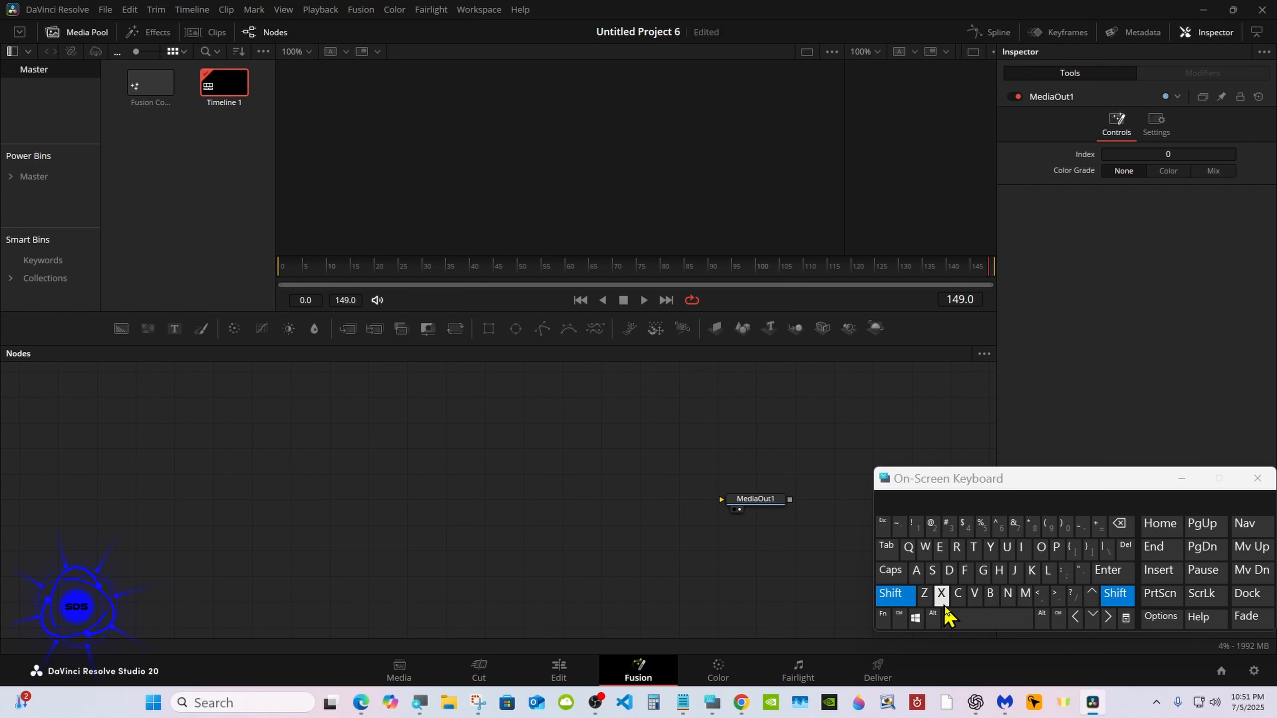
{"action": "left_click", "coordinate": [972, 619]}
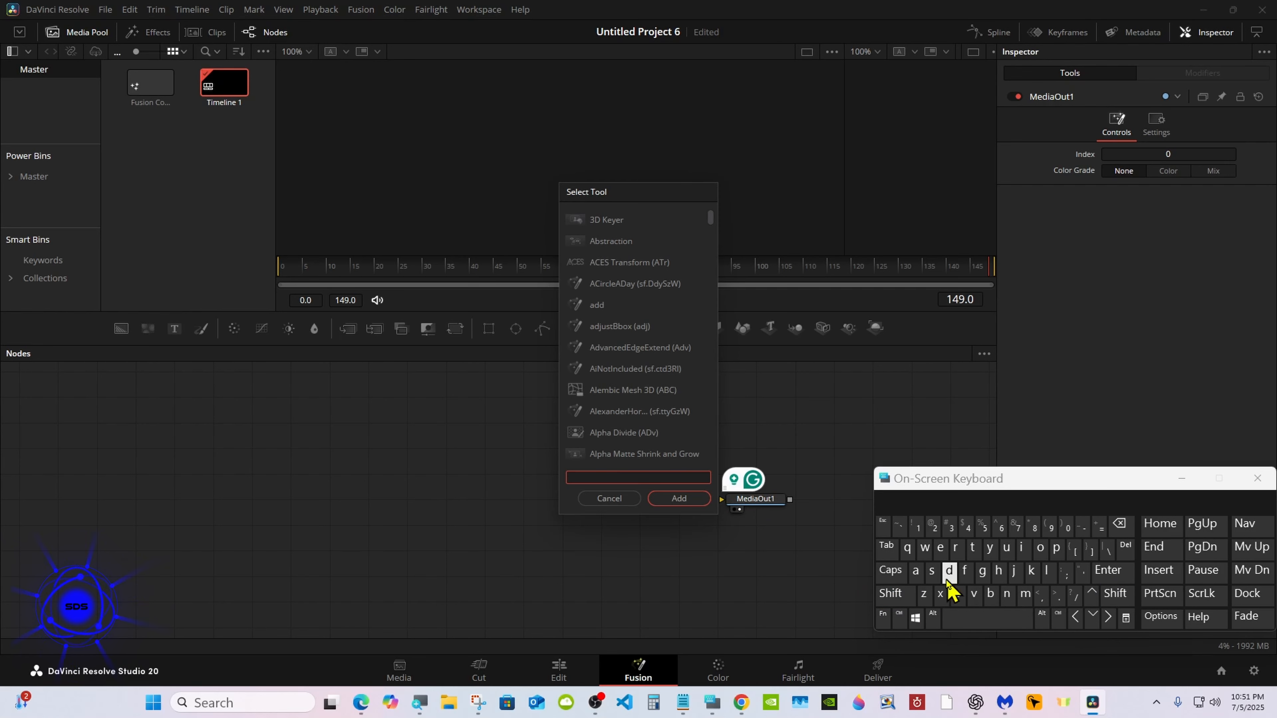
{"action": "left_click", "coordinate": [931, 571]}
{"action": "left_click", "coordinate": [940, 548]}
{"action": "left_click", "coordinate": [1045, 571]}
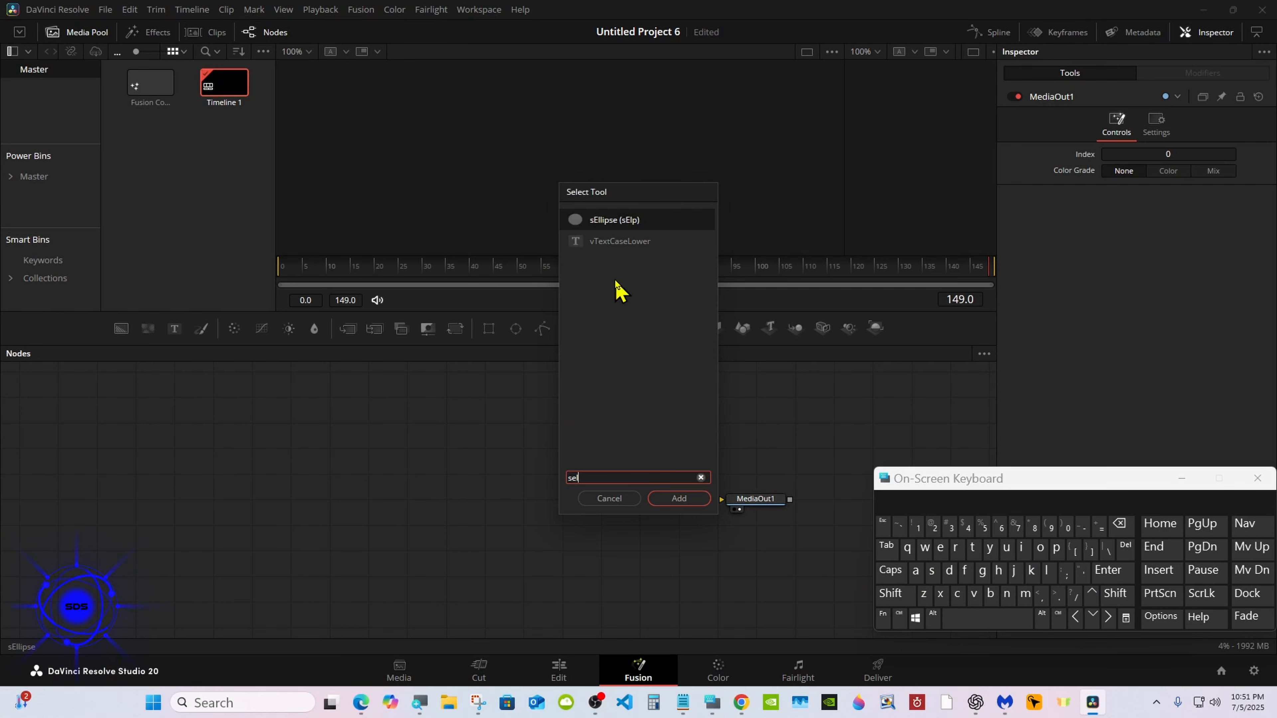
{"action": "left_click", "coordinate": [614, 220]}
{"action": "left_click", "coordinate": [662, 498]}
Add an sRender node after sEllipse1 by searching the tool list for "sre".
{"action": "left_click", "coordinate": [892, 594]}
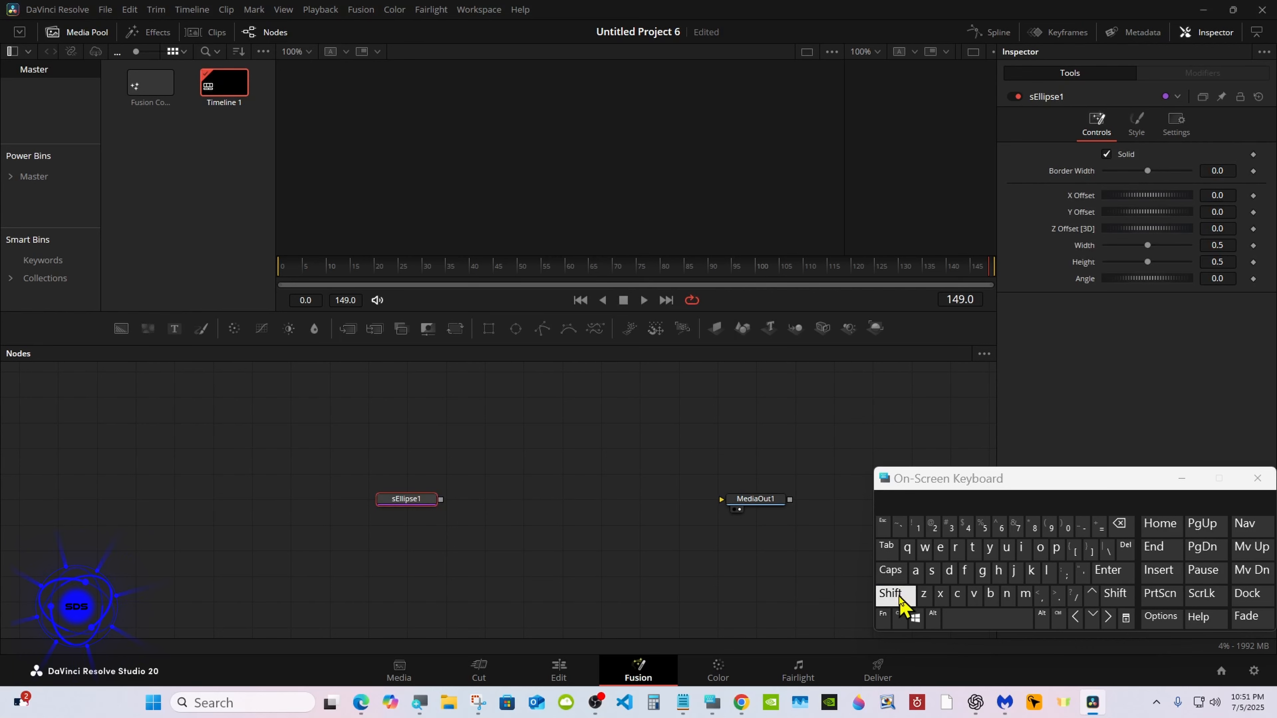
{"action": "left_click", "coordinate": [970, 623]}
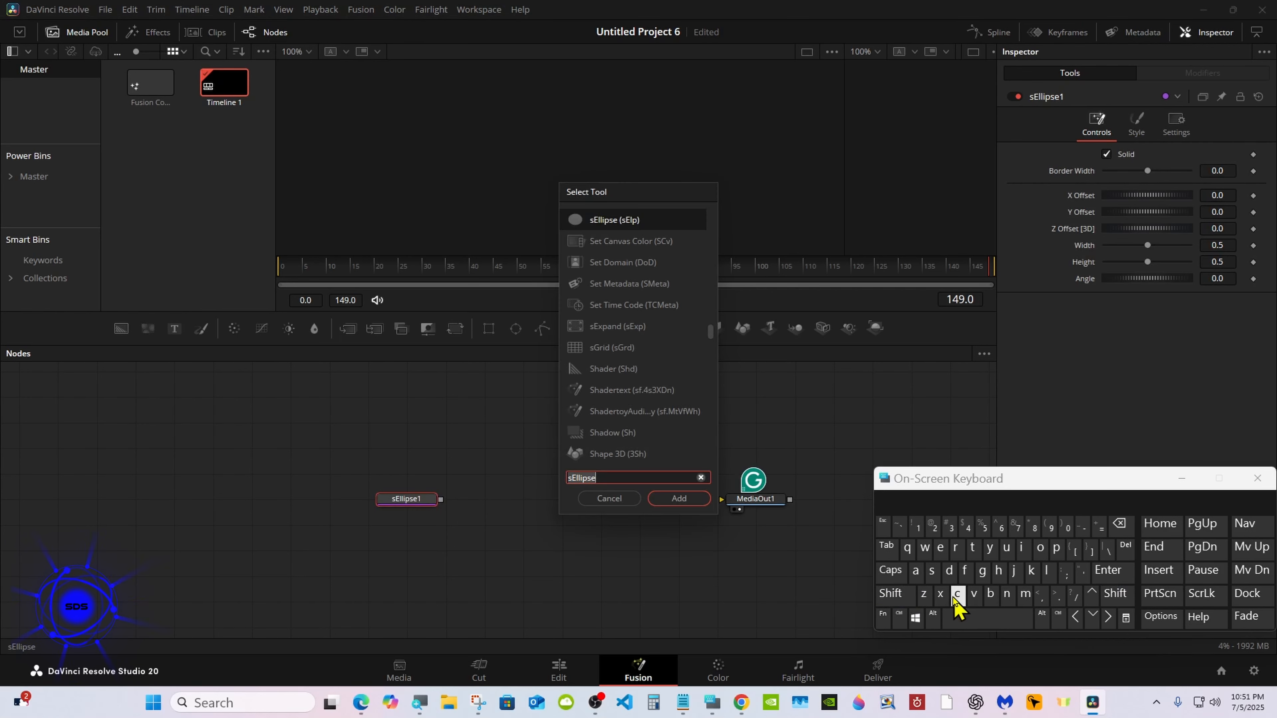
{"action": "left_click", "coordinate": [931, 571]}
{"action": "left_click", "coordinate": [955, 547]}
{"action": "left_click", "coordinate": [940, 547]}
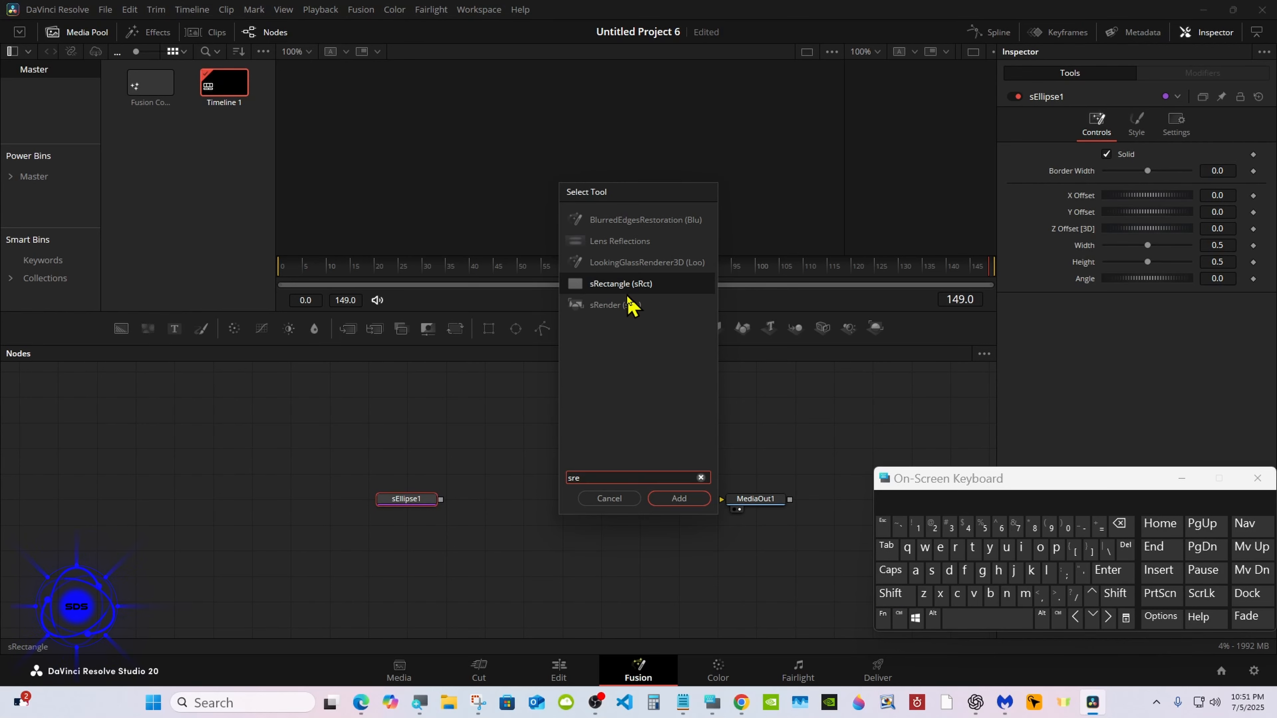
{"action": "left_click", "coordinate": [633, 305]}
{"action": "left_click", "coordinate": [675, 499]}
Connect the sRender1 output to MediaOut1 and switch to a single viewer showing MediaOut1.
{"action": "left_click_drag", "start_coordinate": [482, 508], "coordinate": [723, 500]}
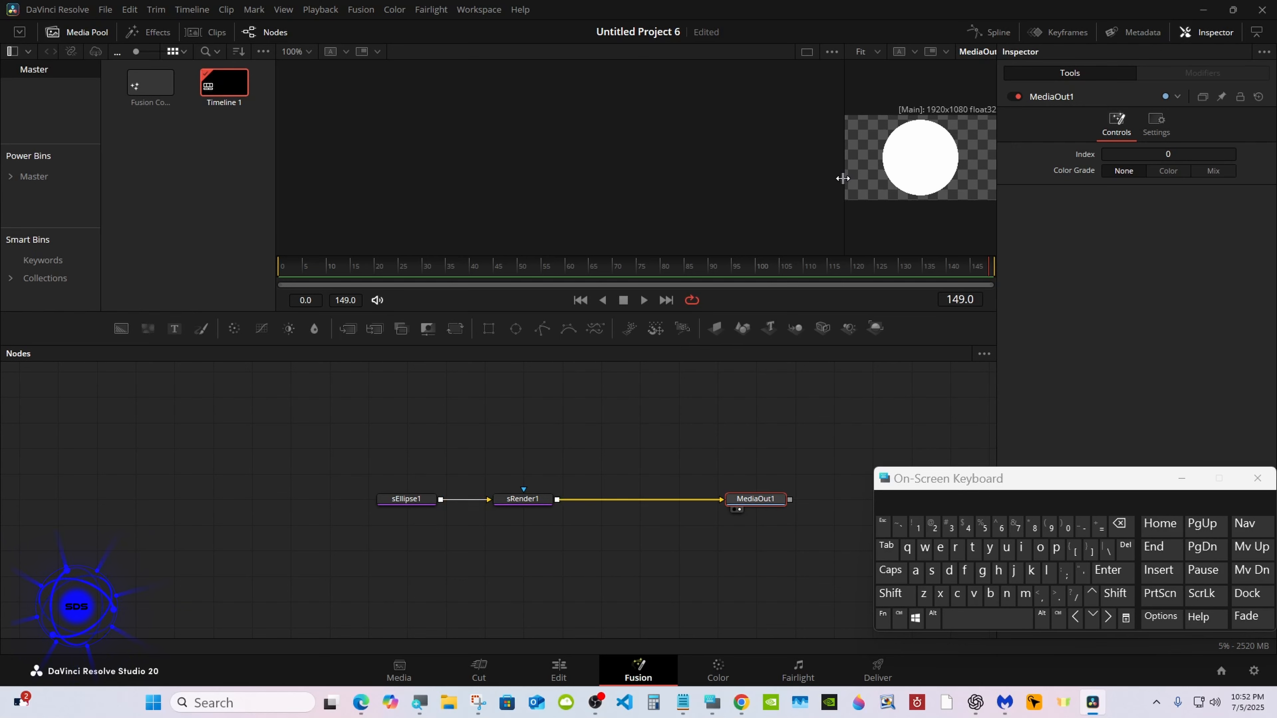
{"action": "left_click_drag", "start_coordinate": [843, 177], "coordinate": [634, 179]}
{"action": "left_click", "coordinate": [969, 54]}
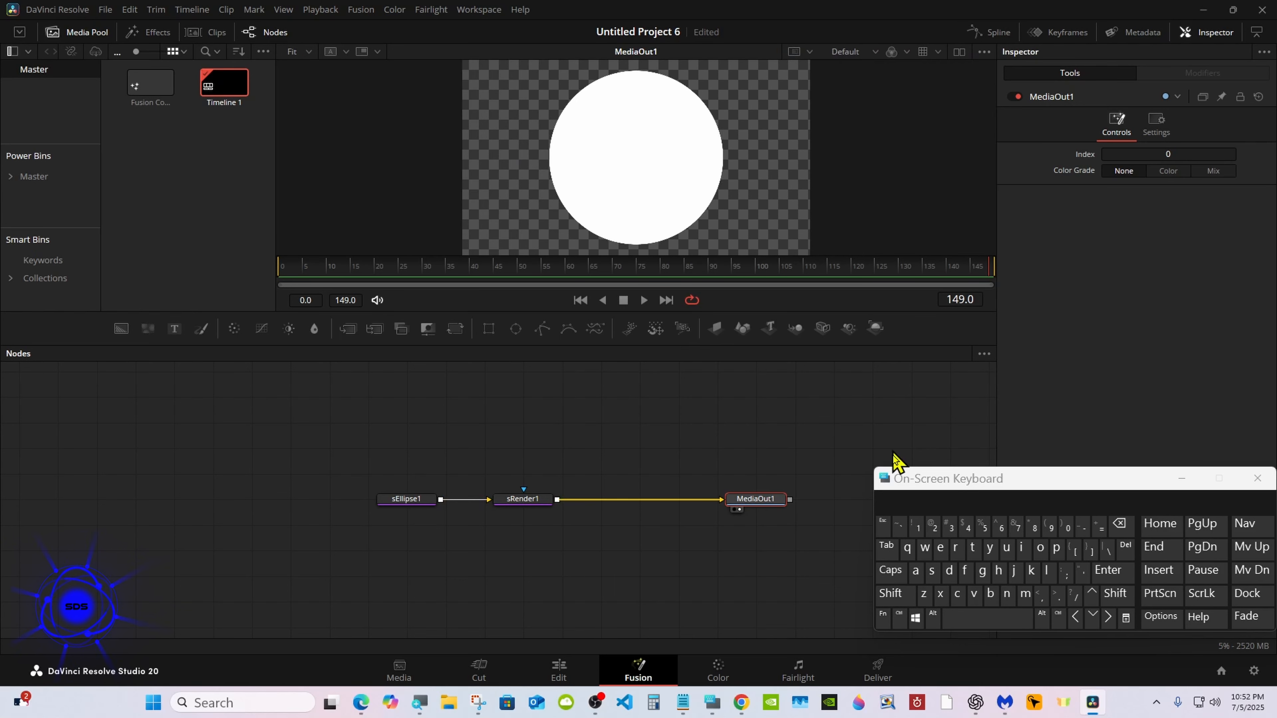
Turn off Solid on sEllipse1 and set its Border Width to 0.01.
{"action": "left_click_drag", "start_coordinate": [900, 477], "coordinate": [888, 477]}
{"action": "left_click_drag", "start_coordinate": [417, 499], "coordinate": [378, 499]}
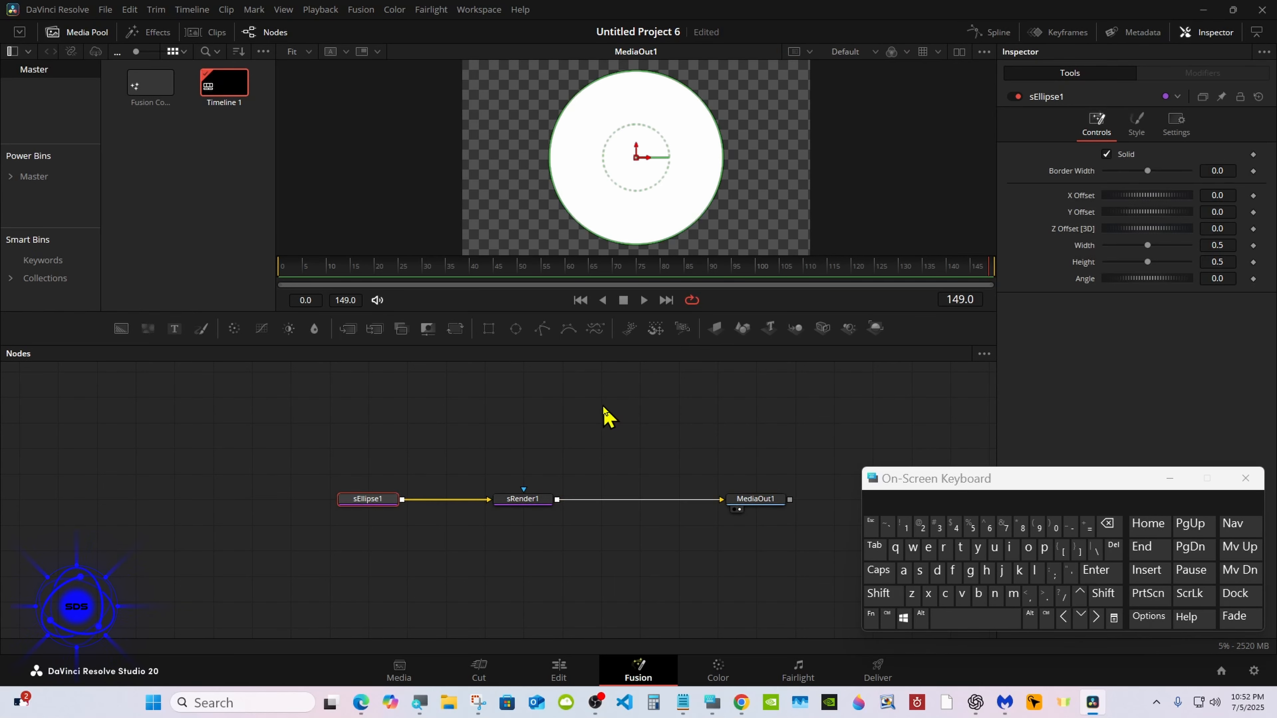
{"action": "left_click", "coordinate": [1105, 154]}
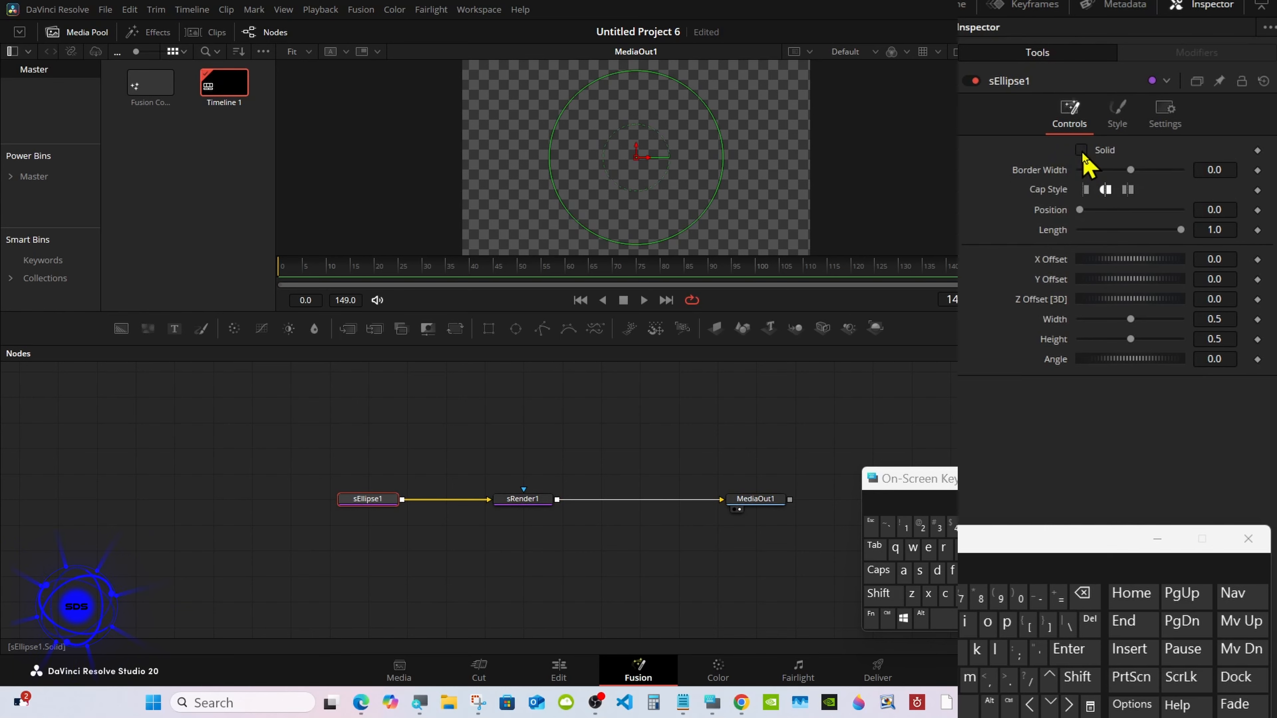
{"action": "left_click", "coordinate": [1217, 170]}
{"action": "left_click", "coordinate": [1019, 598]}
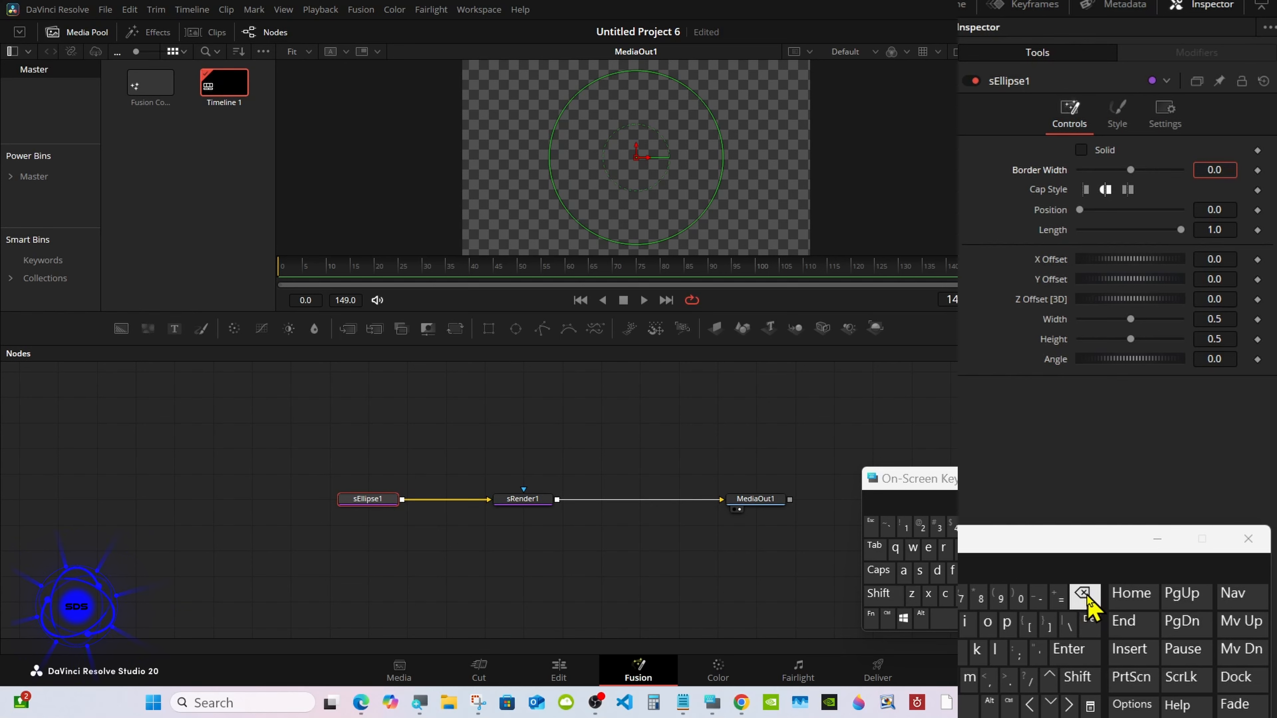
{"action": "left_click", "coordinate": [905, 525]}
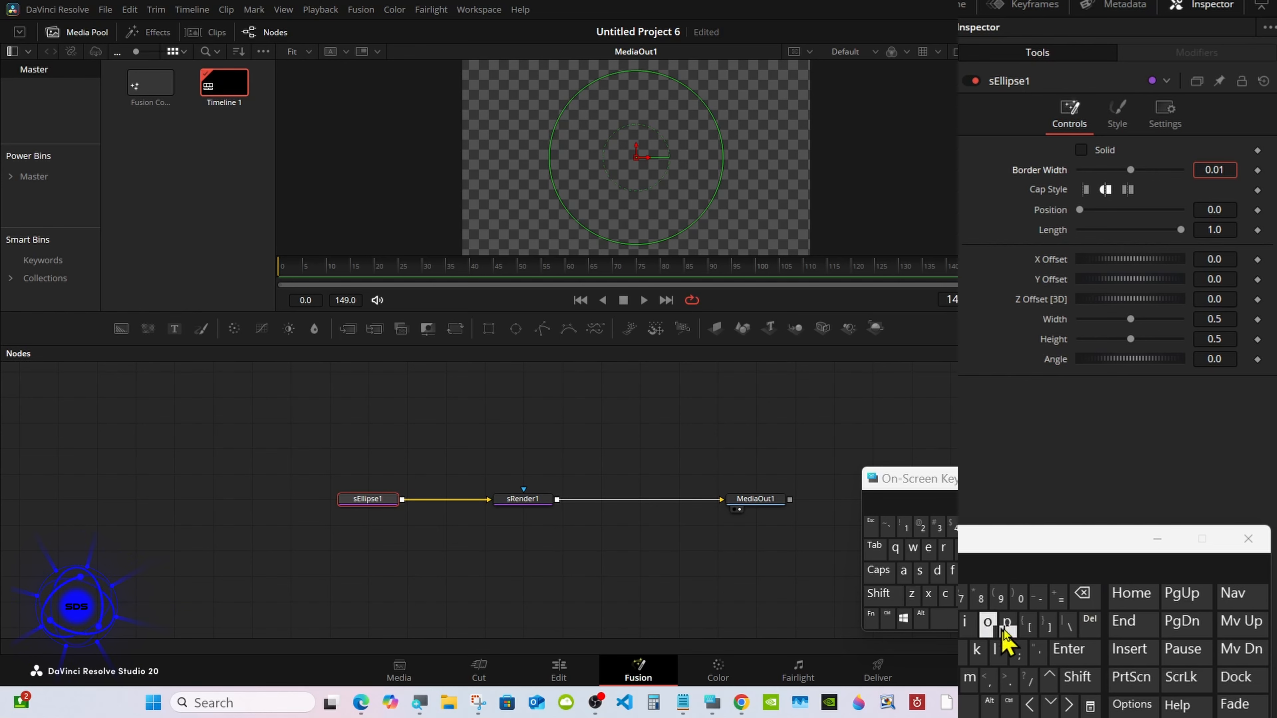
{"action": "left_click", "coordinate": [1068, 648]}
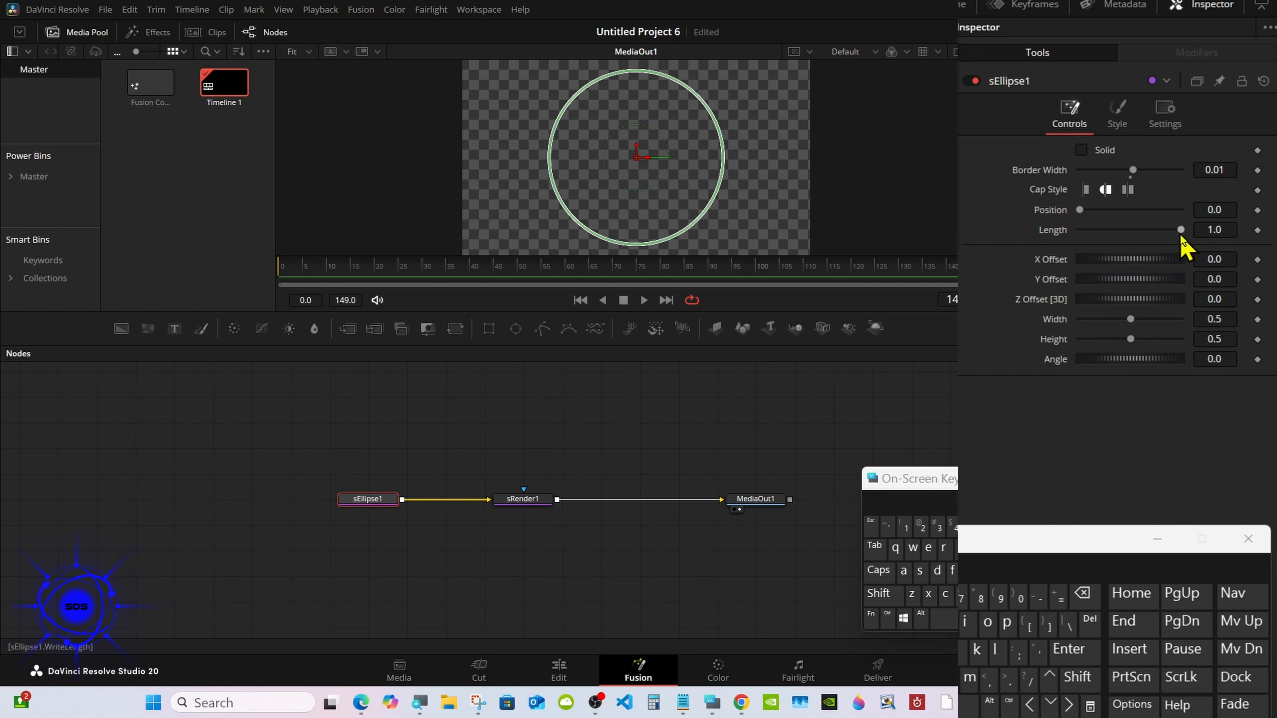
Reduce the sEllipse1 Length to 0.0 and set its Border Width to 0.03.
{"action": "left_click_drag", "start_coordinate": [1181, 230], "coordinate": [1079, 229]}
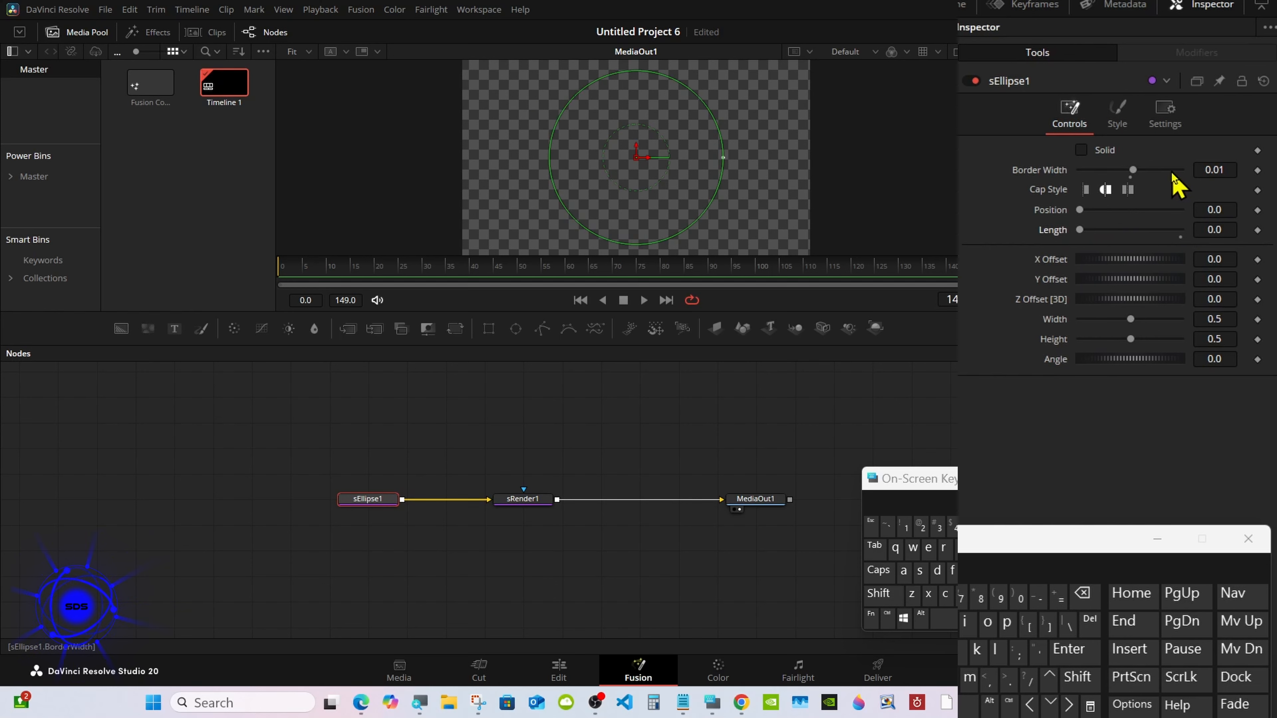
{"action": "left_click_drag", "start_coordinate": [1132, 170], "coordinate": [1138, 170]}
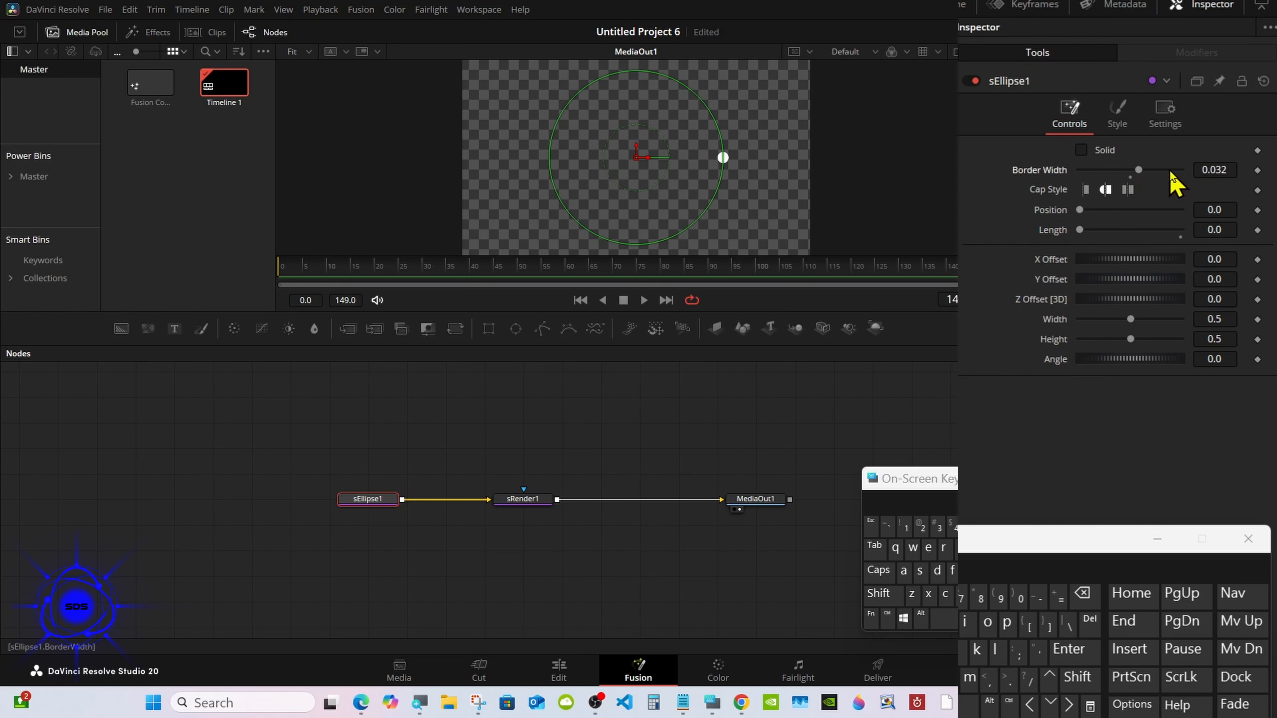
{"action": "left_click", "coordinate": [1230, 170]}
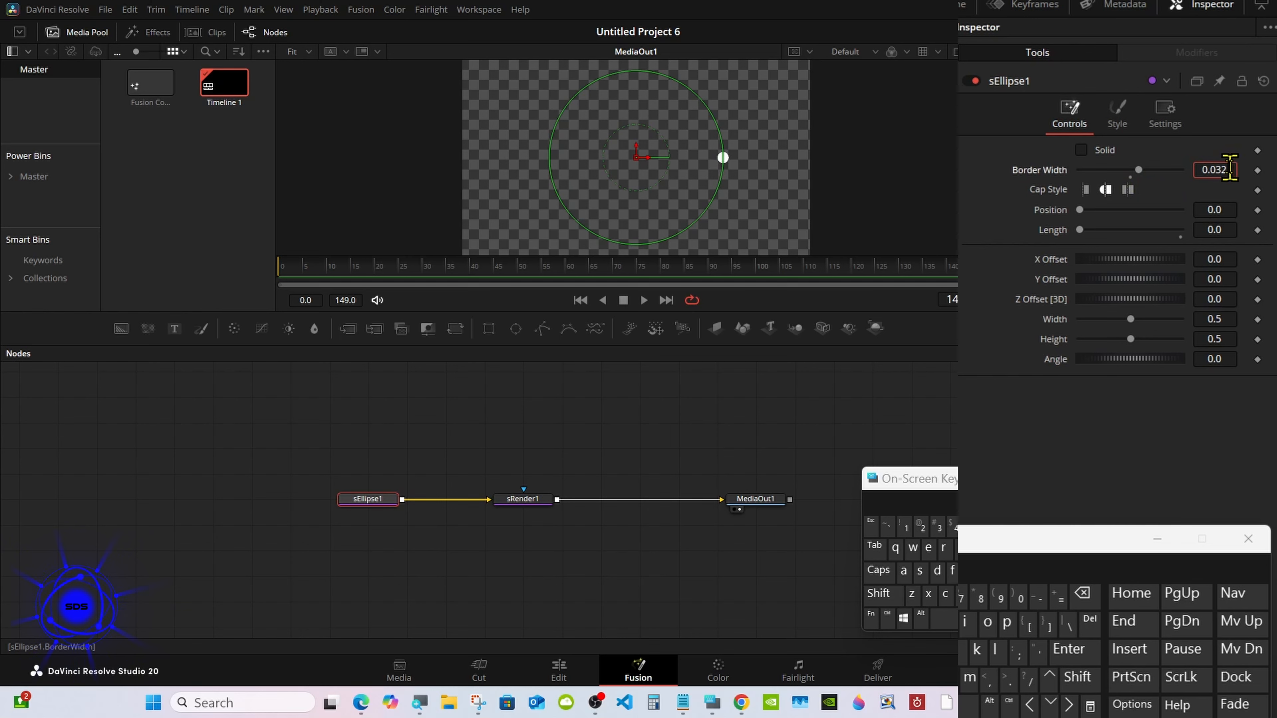
{"action": "left_click", "coordinate": [1081, 593]}
{"action": "left_click", "coordinate": [1076, 649]}
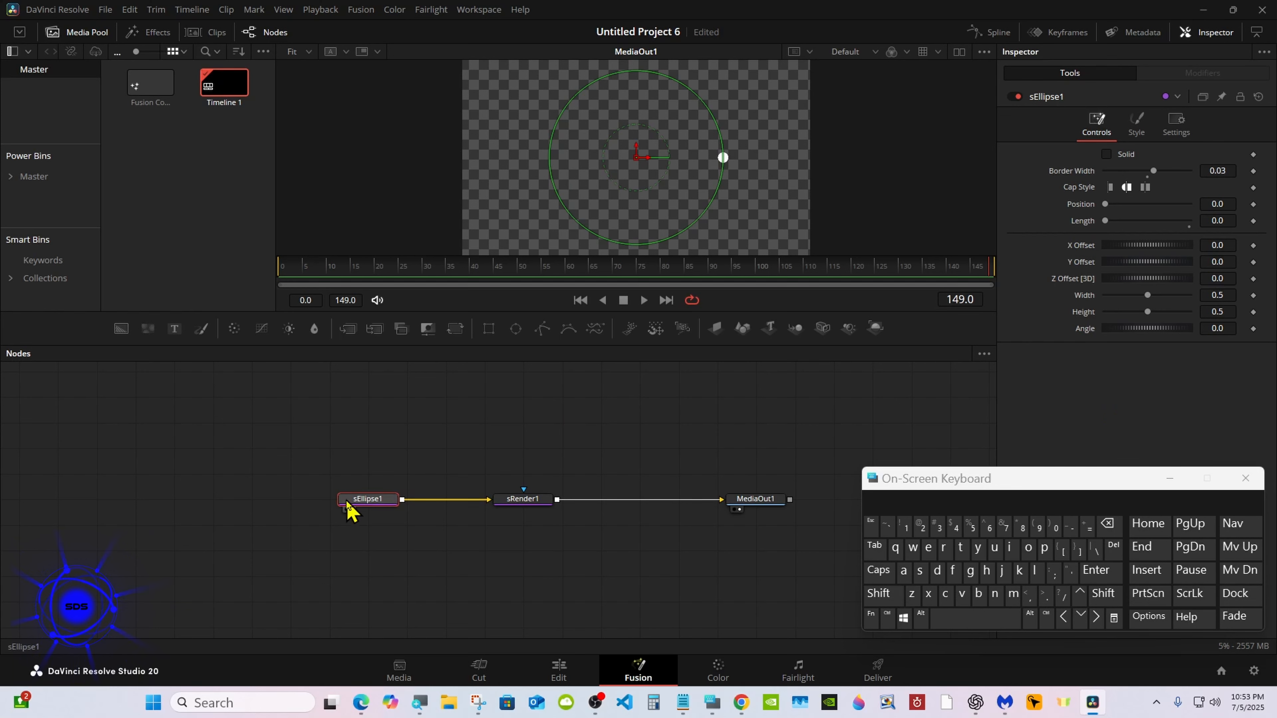
Make room after sEllipse1 and insert an sDuplicate node between it and sRender1.
{"action": "left_click_drag", "start_coordinate": [347, 504], "coordinate": [309, 504]}
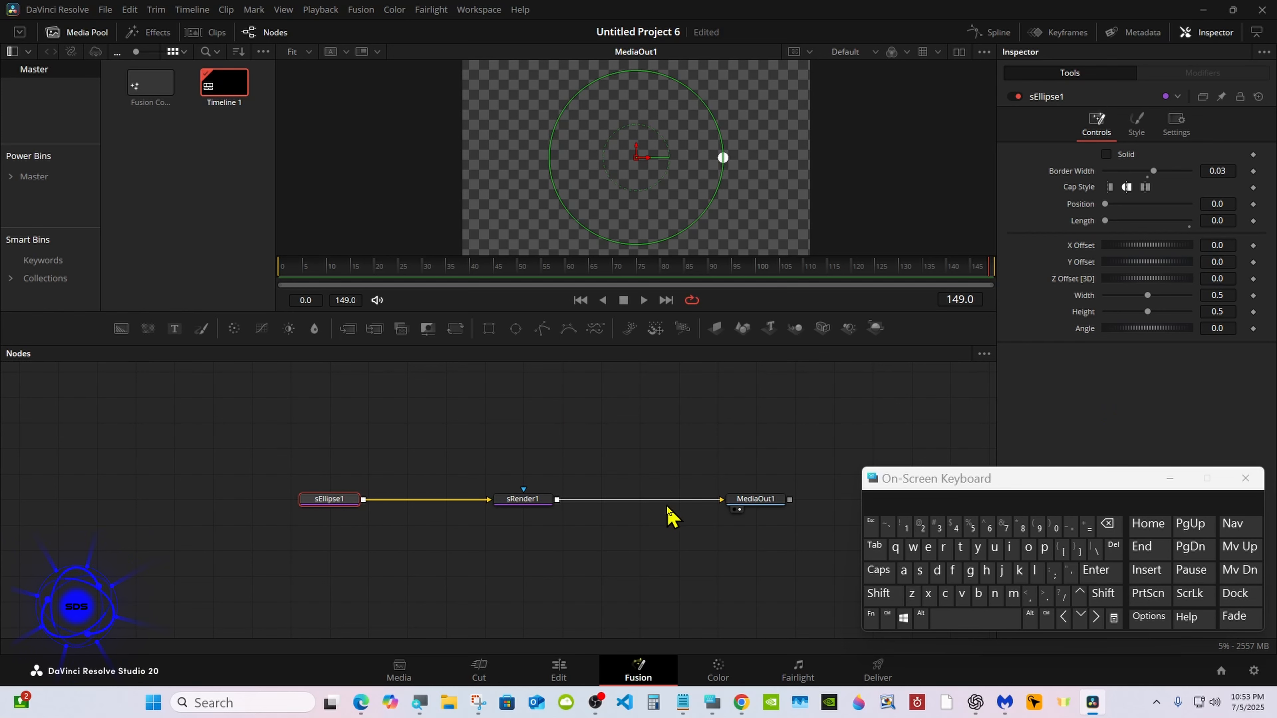
{"action": "left_click", "coordinate": [879, 593]}
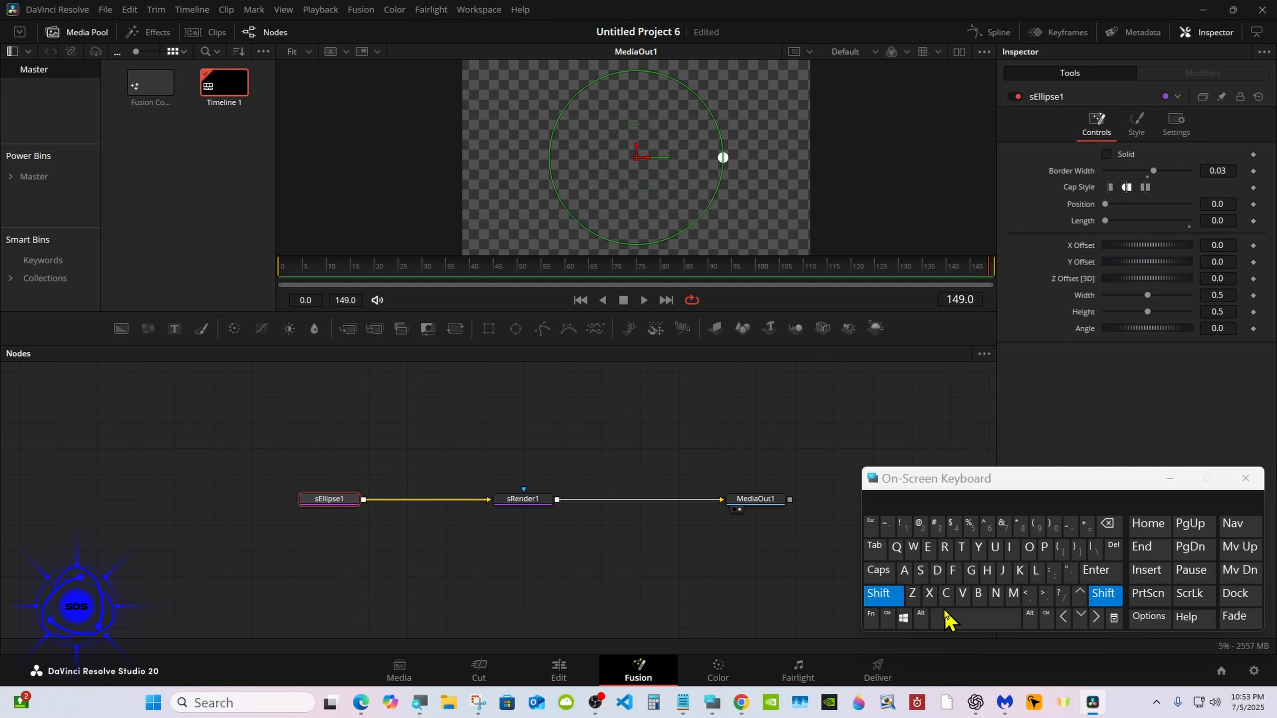
{"action": "left_click", "coordinate": [951, 619]}
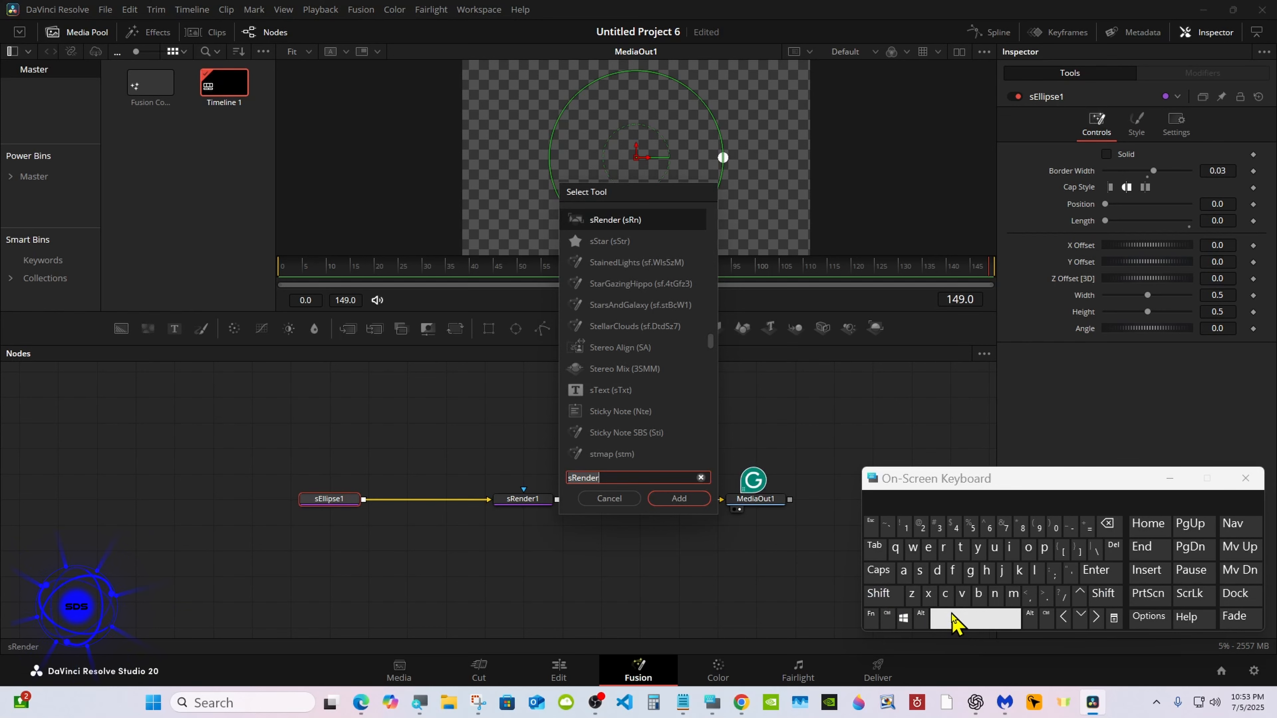
{"action": "left_click", "coordinate": [919, 570]}
{"action": "left_click", "coordinate": [937, 570]}
{"action": "left_click", "coordinate": [994, 547]}
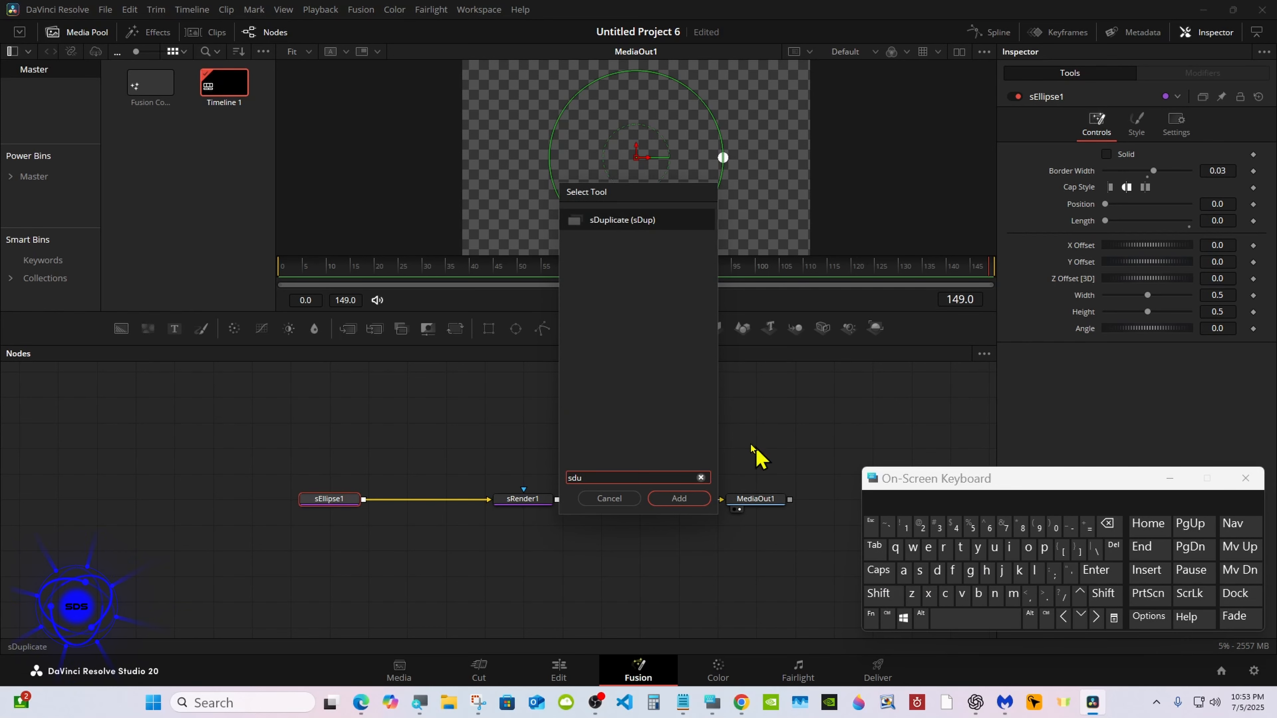
{"action": "left_click", "coordinate": [606, 221]}
{"action": "left_click", "coordinate": [661, 496]}
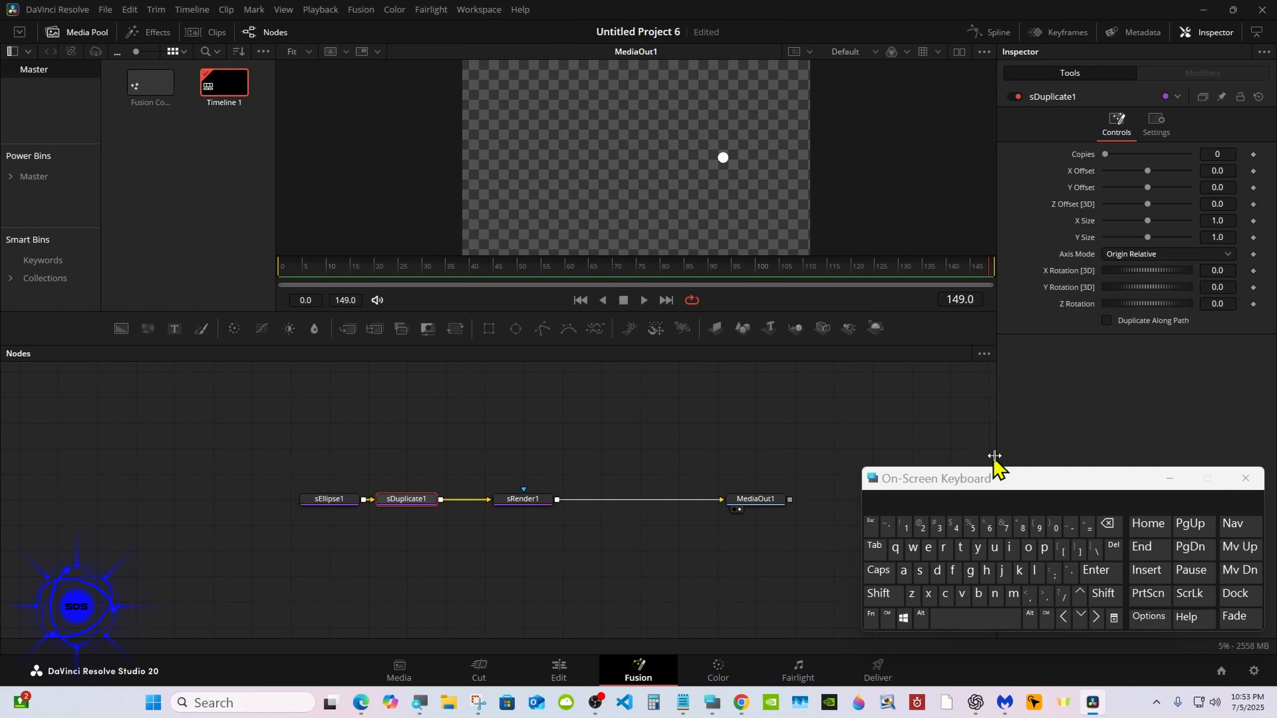
Set sDuplicate1 to 7 copies with a Z Rotation of 360/8.
{"action": "left_click_drag", "start_coordinate": [994, 462], "coordinate": [880, 469]}
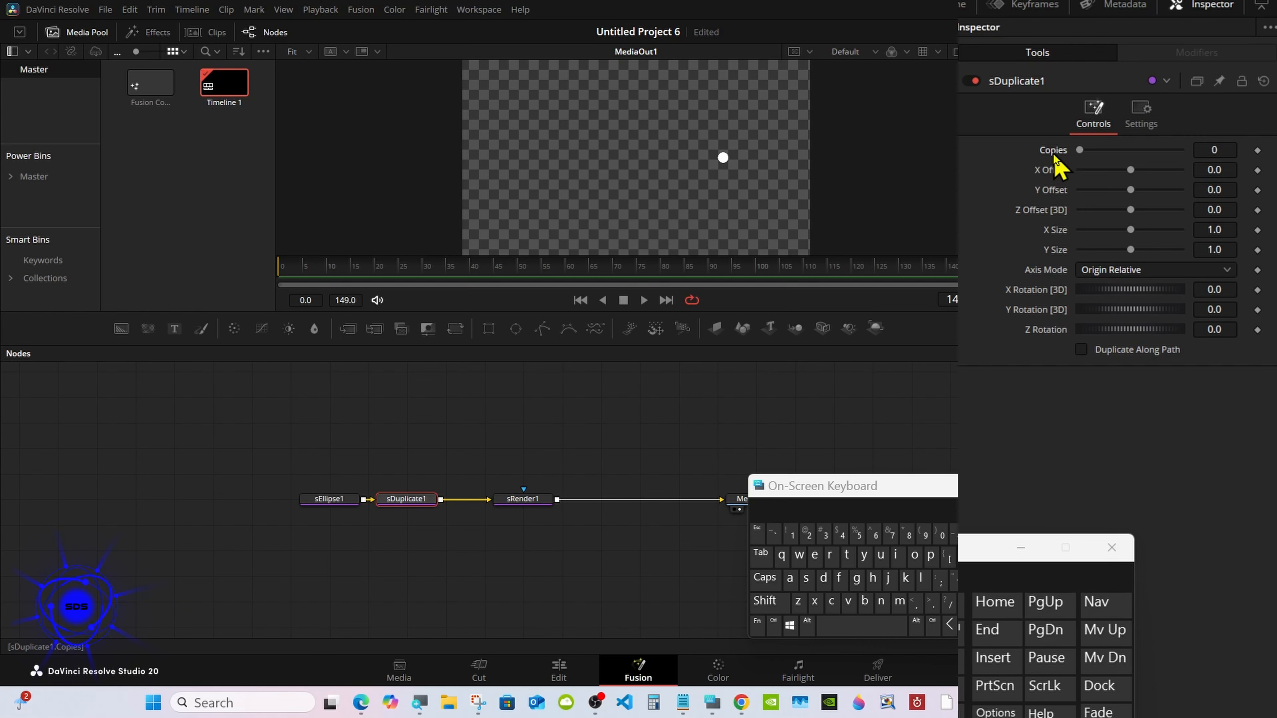
{"action": "left_click_drag", "start_coordinate": [1053, 155], "coordinate": [1147, 150]}
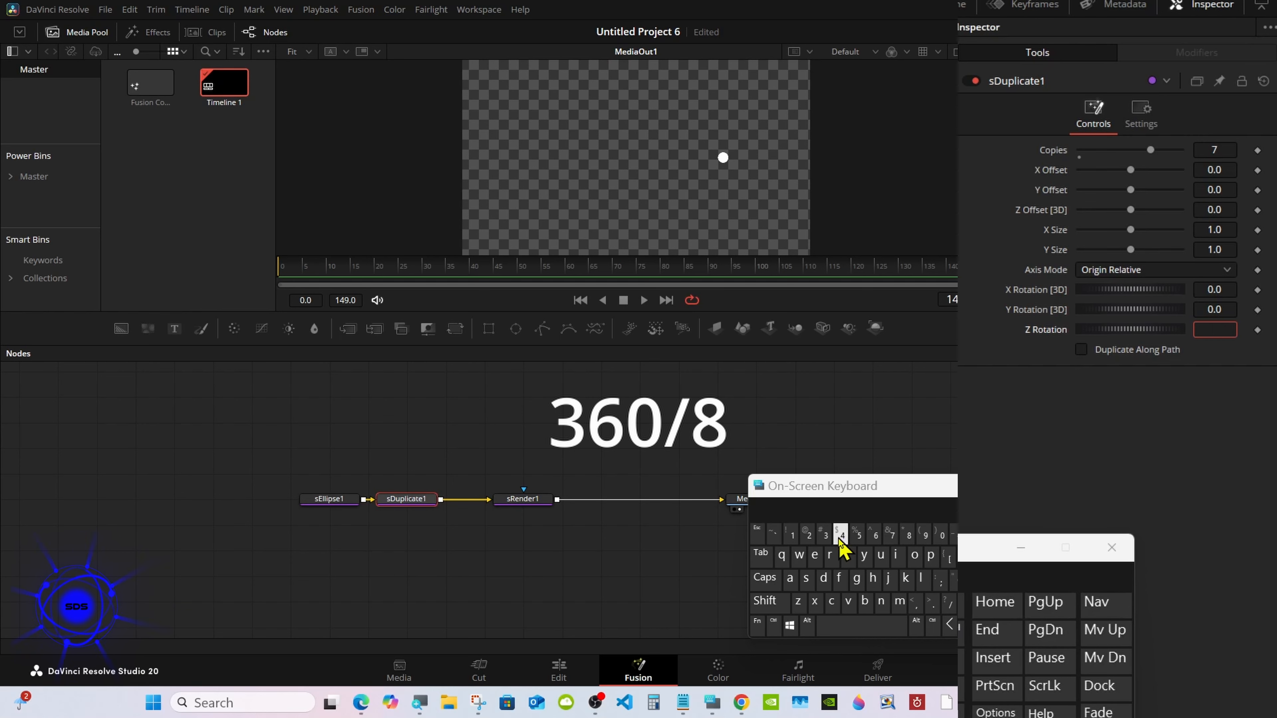
{"action": "left_click", "coordinate": [824, 532]}
{"action": "left_click", "coordinate": [875, 534]}
{"action": "left_click", "coordinate": [941, 534]}
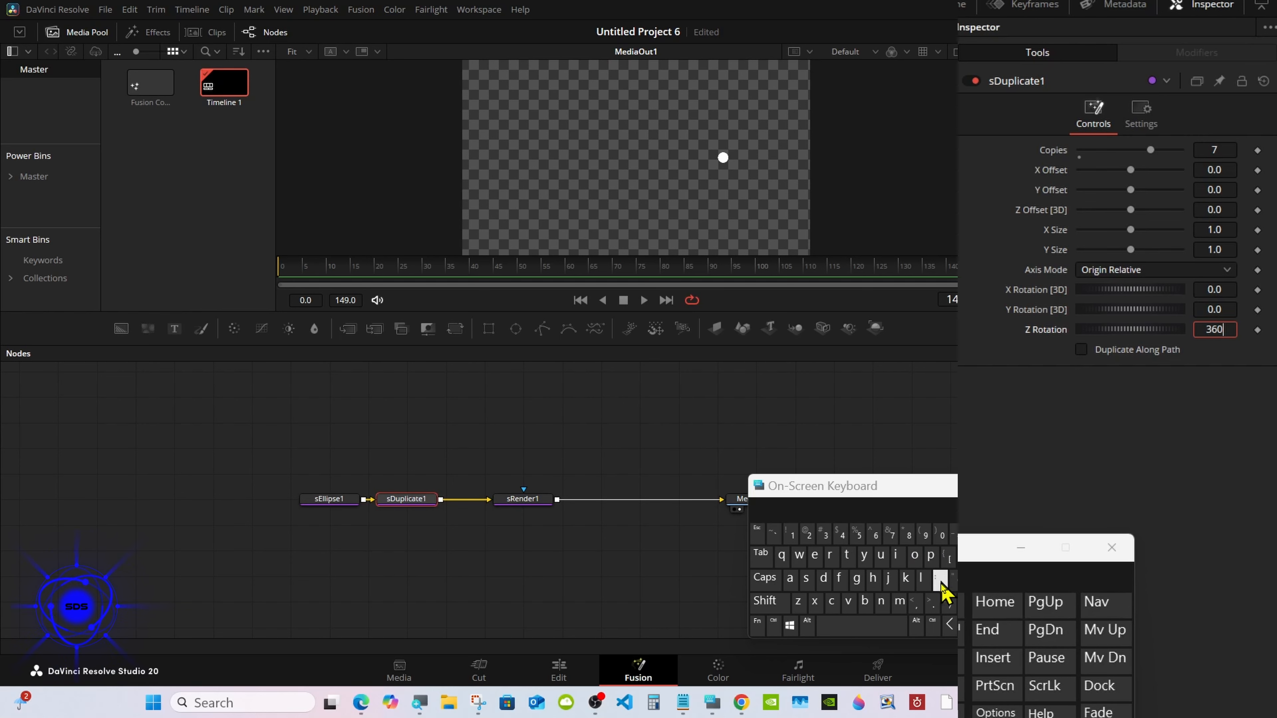
{"action": "left_click", "coordinate": [947, 603]}
{"action": "left_click", "coordinate": [908, 534]}
{"action": "key", "text": "Tab"}
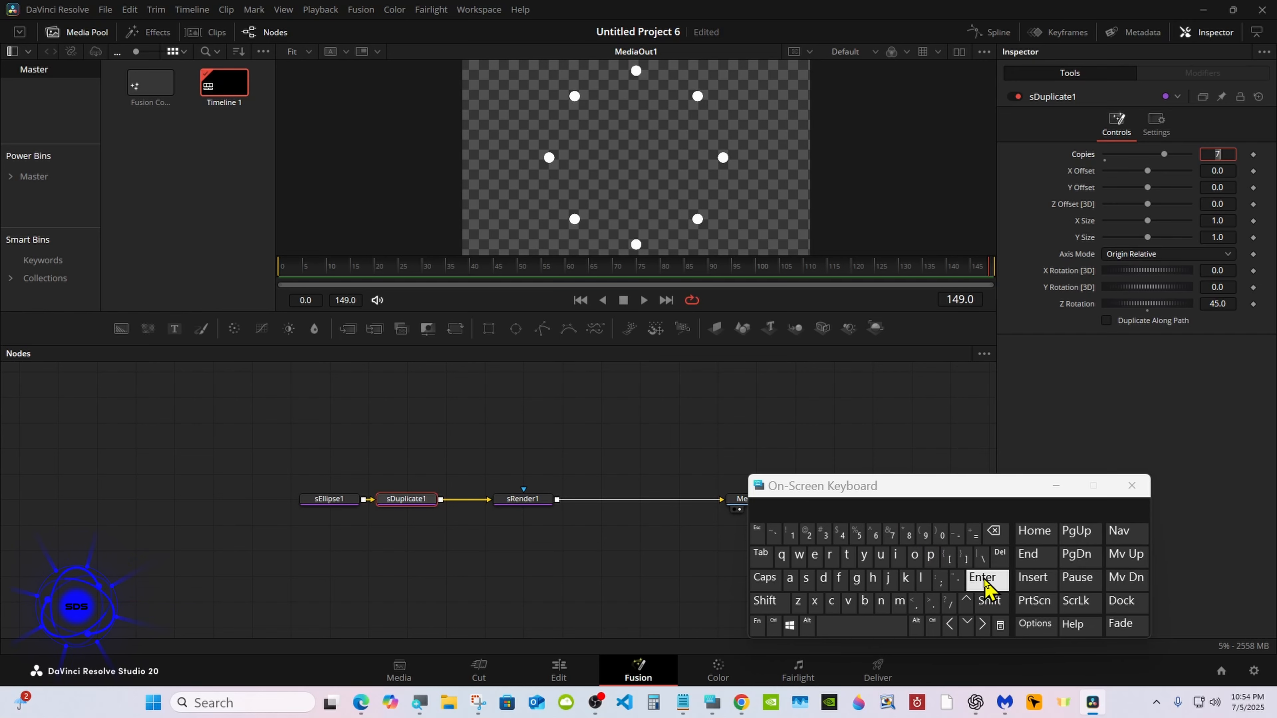
{"action": "left_click", "coordinate": [983, 581]}
Add an expression to the Width of sEllipse1 that links it to the Height value.
{"action": "left_click_drag", "start_coordinate": [969, 490], "coordinate": [905, 508]}
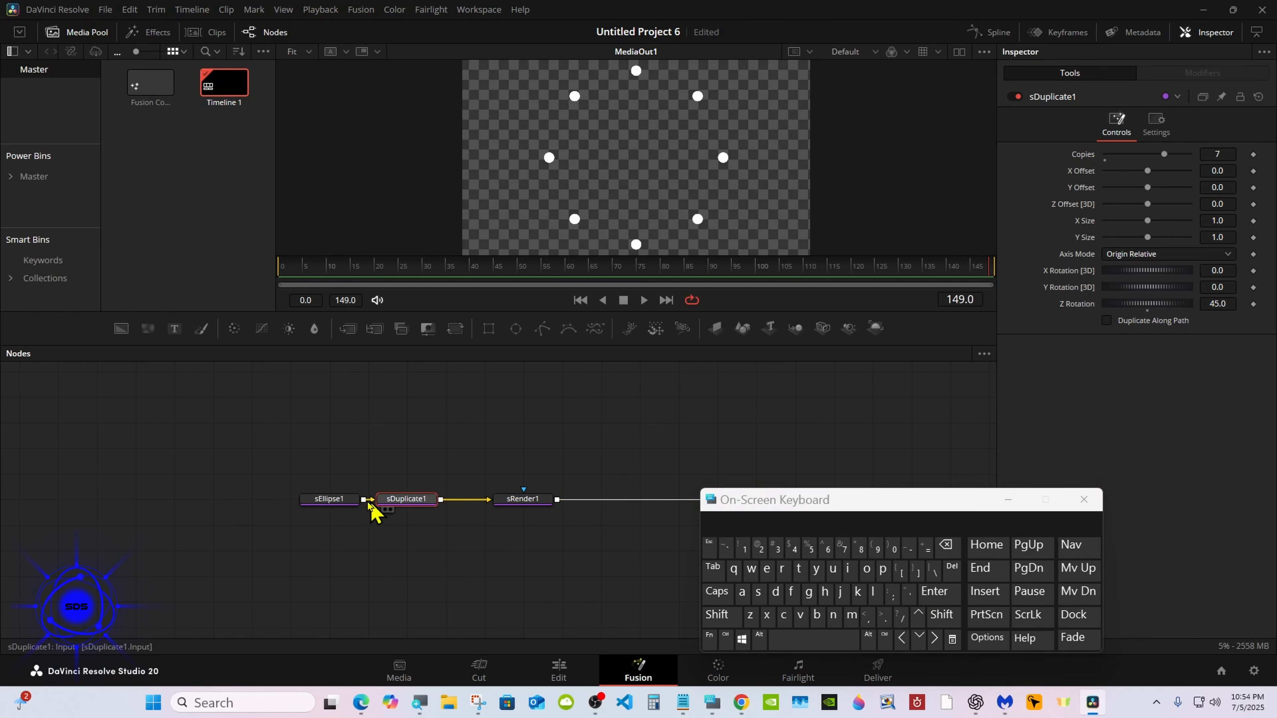
{"action": "left_click", "coordinate": [349, 502]}
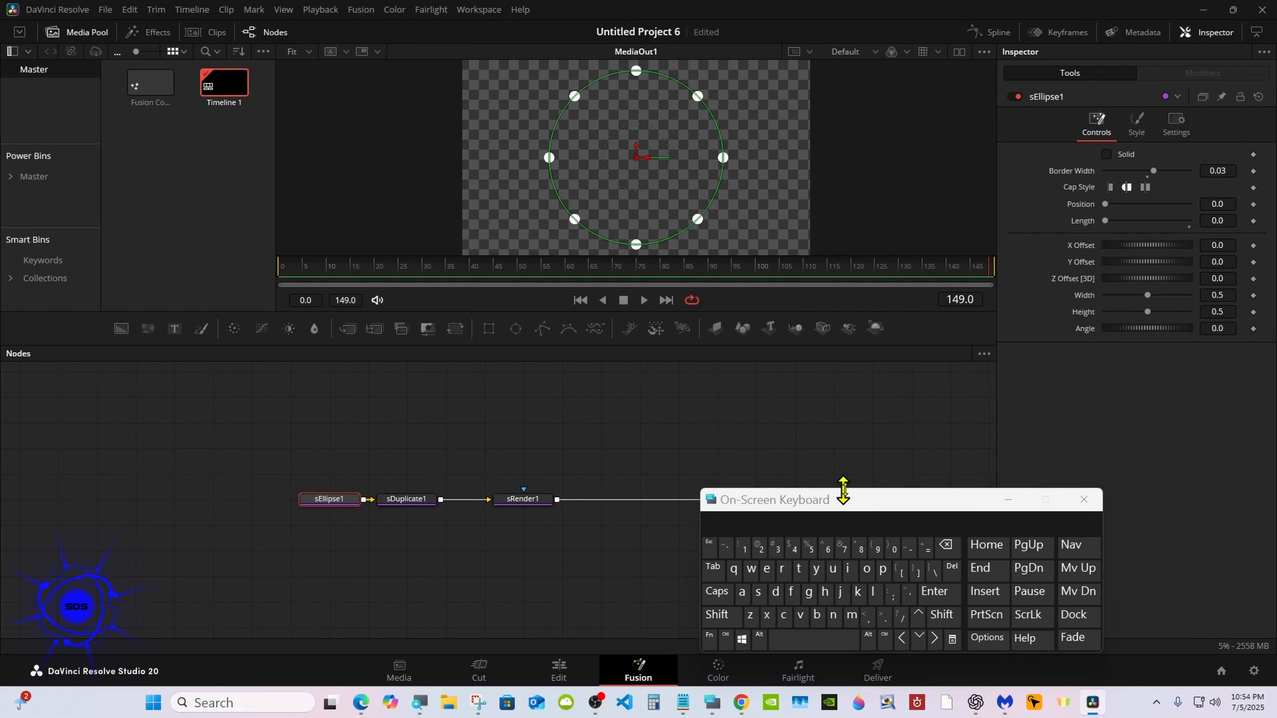
{"action": "left_click_drag", "start_coordinate": [864, 498], "coordinate": [636, 523]}
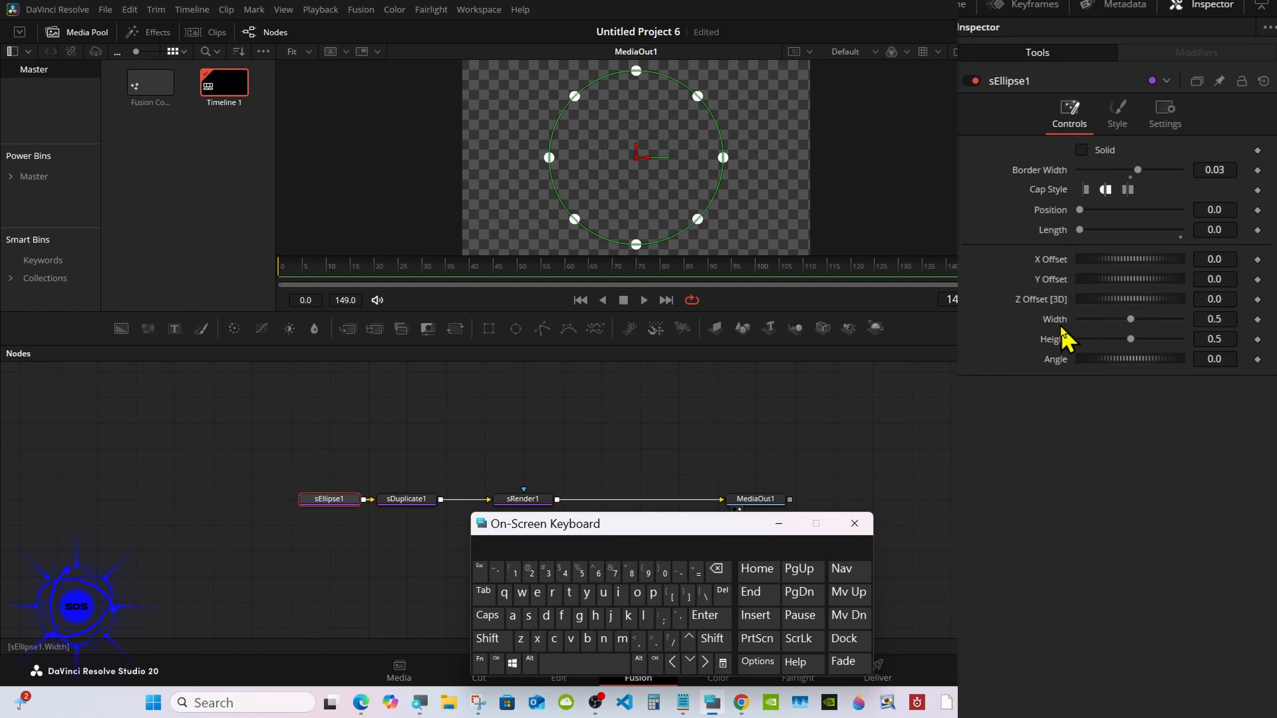
{"action": "right_click", "coordinate": [1062, 332]}
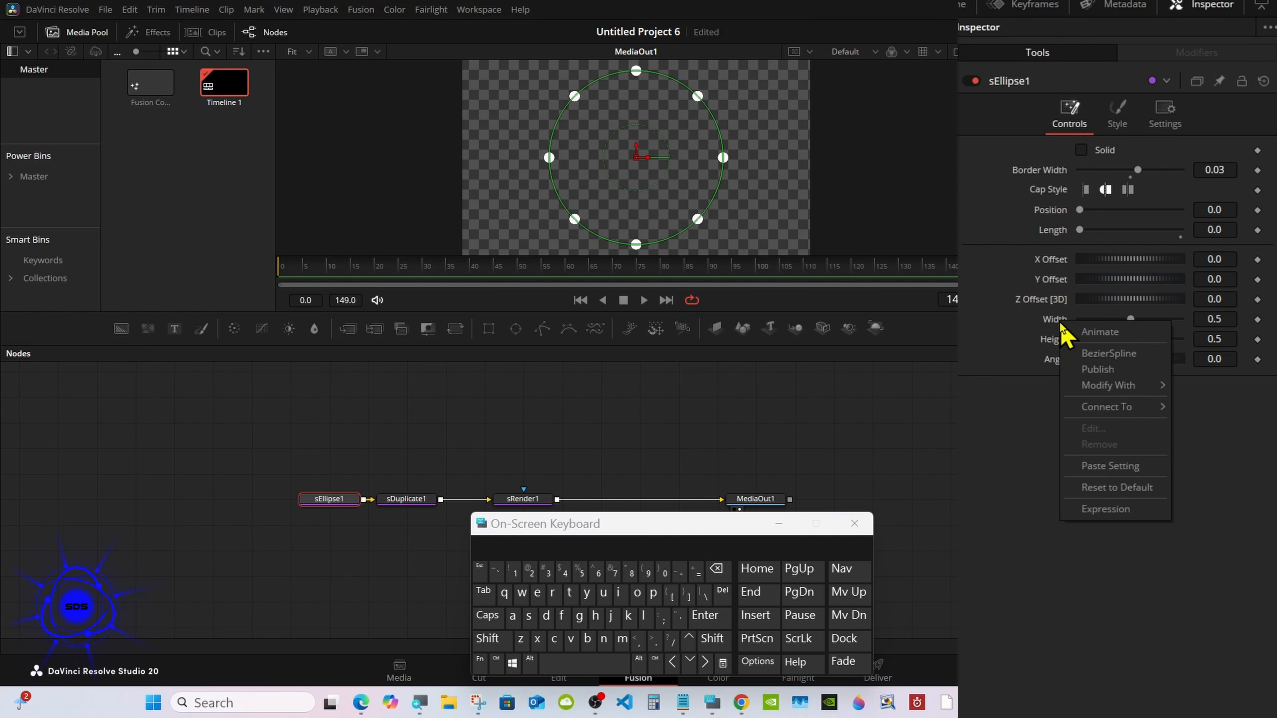
{"action": "left_click", "coordinate": [1093, 509]}
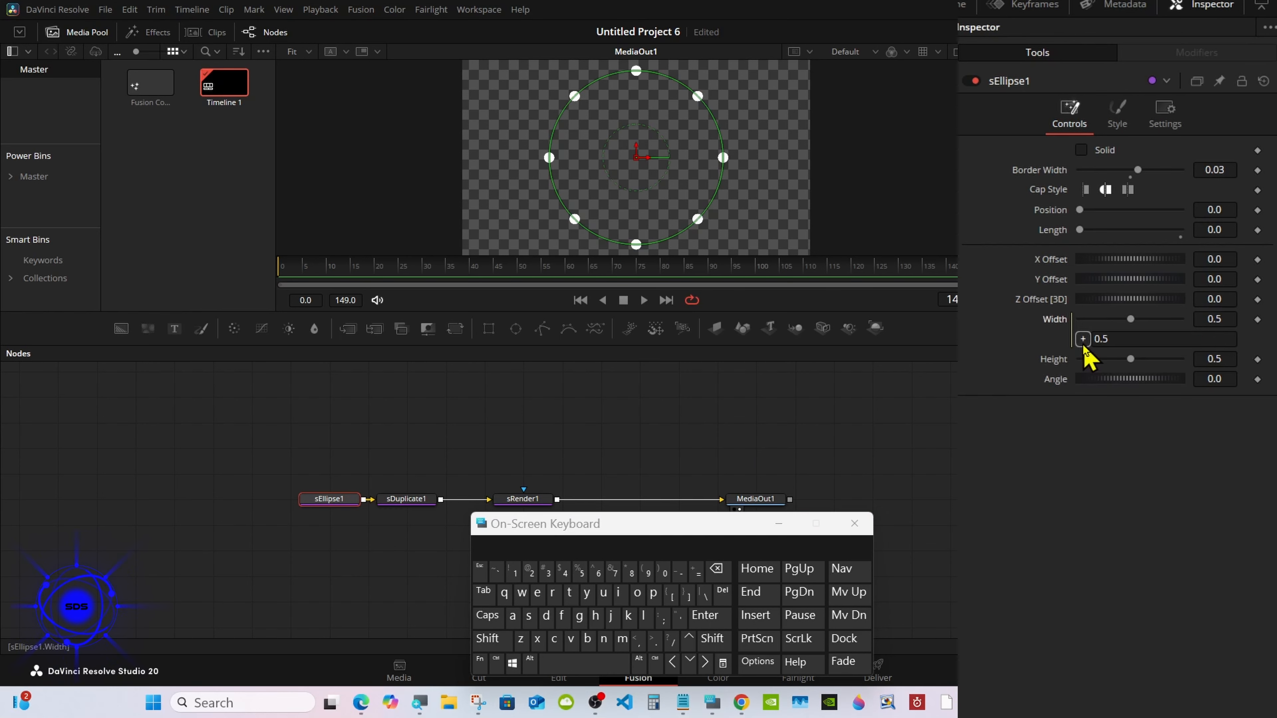
{"action": "left_click_drag", "start_coordinate": [1083, 341], "coordinate": [1053, 359]}
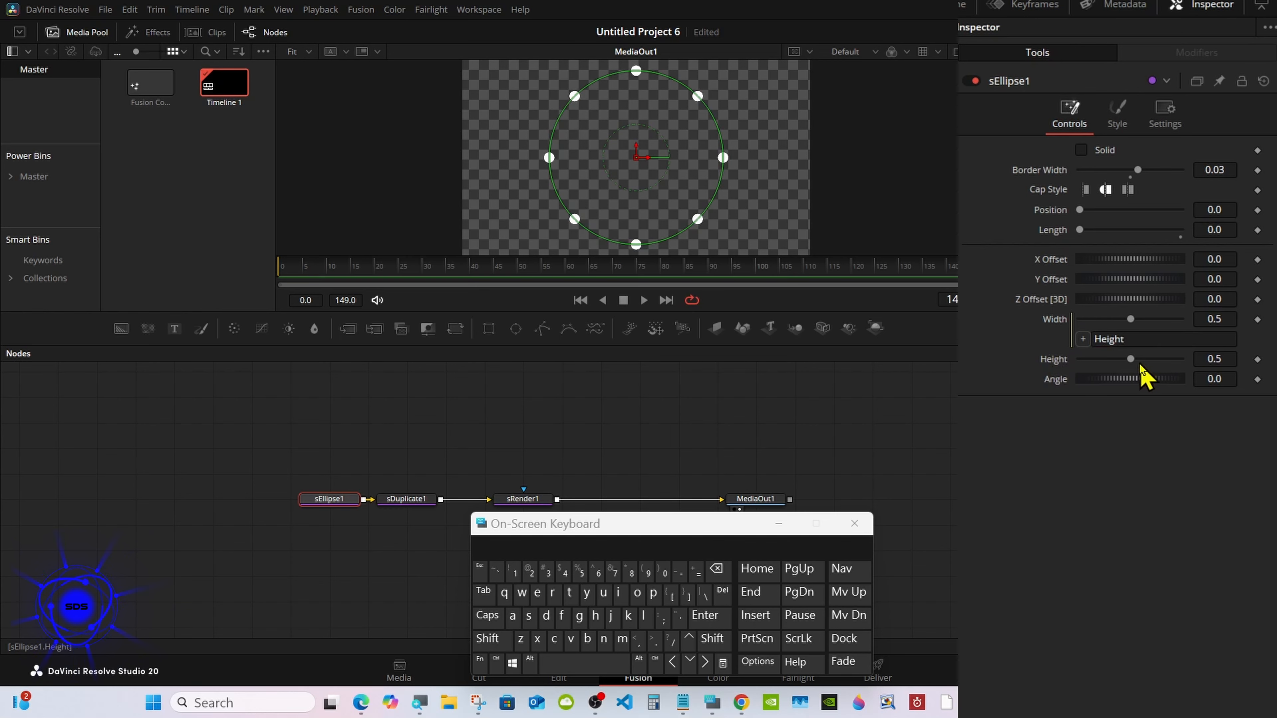
Set the sEllipse1 Height to 0.25, keeping the Angle at 0.0.
{"action": "left_click_drag", "start_coordinate": [1130, 359], "coordinate": [1110, 360]}
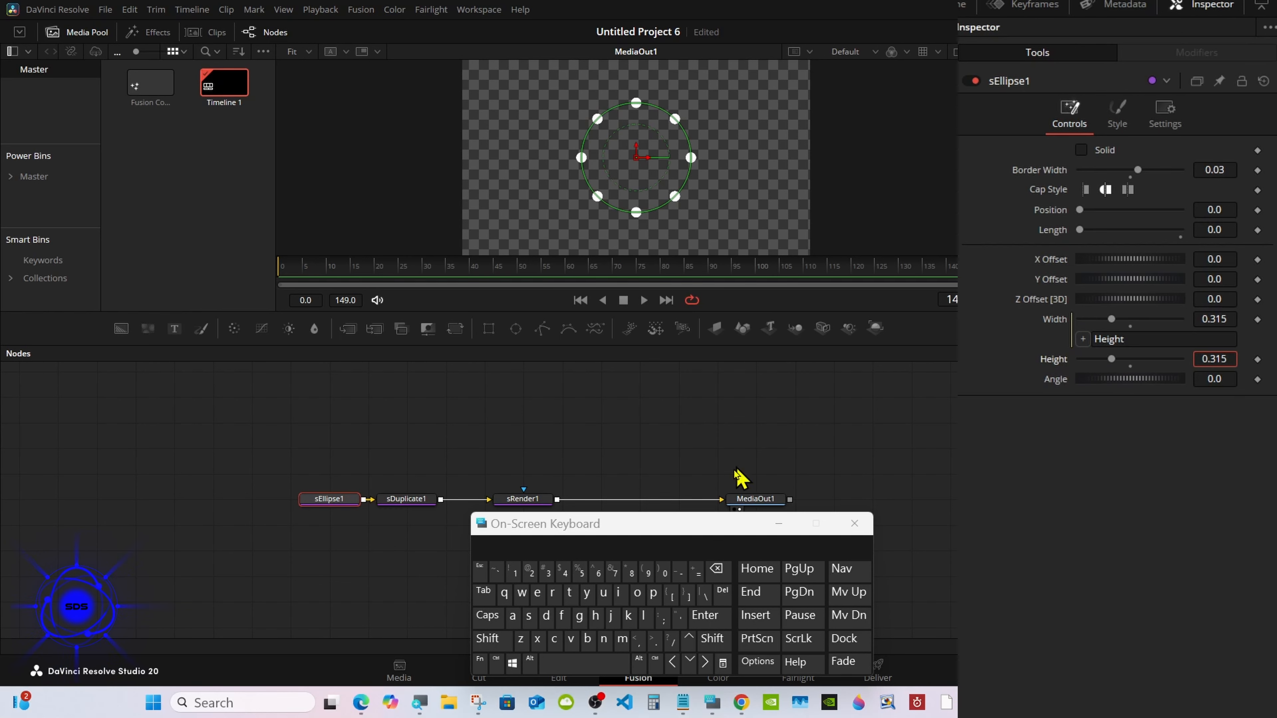
{"action": "left_click", "coordinate": [716, 569]}
{"action": "left_click", "coordinate": [716, 569]}
{"action": "left_click", "coordinate": [716, 569]}
{"action": "left_click", "coordinate": [529, 571]}
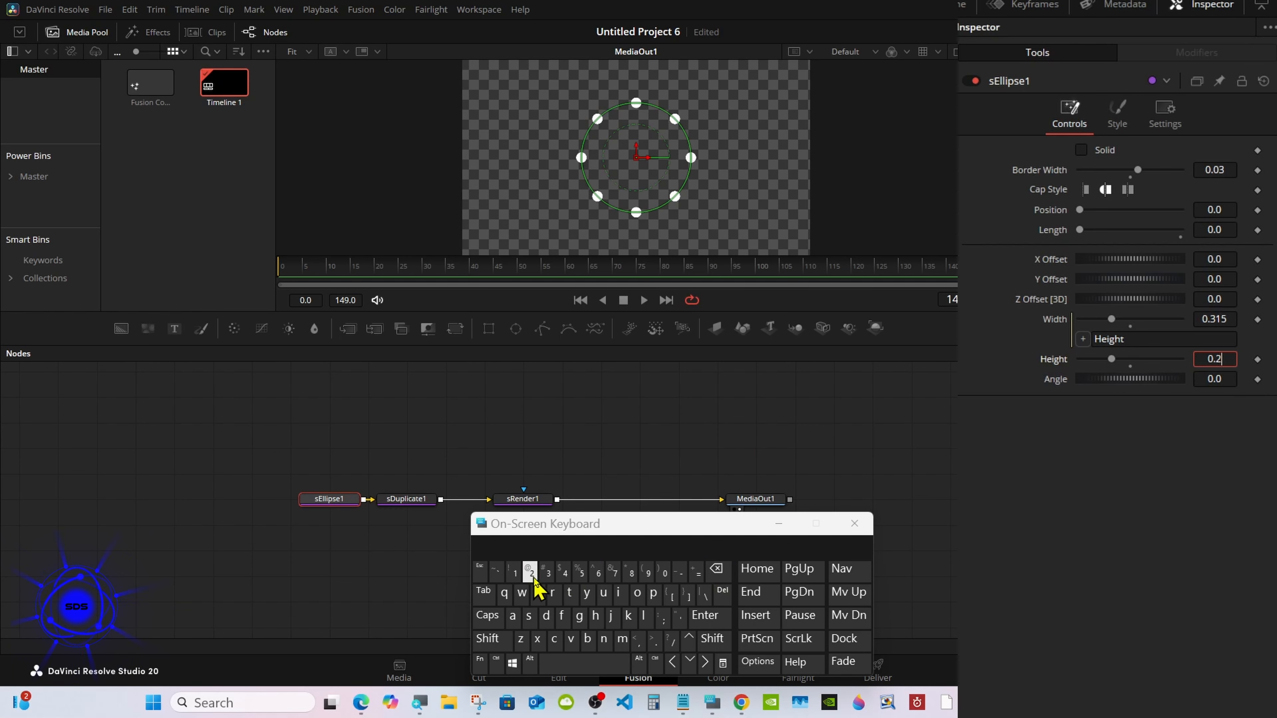
{"action": "left_click", "coordinate": [580, 571]}
{"action": "left_click", "coordinate": [705, 615]}
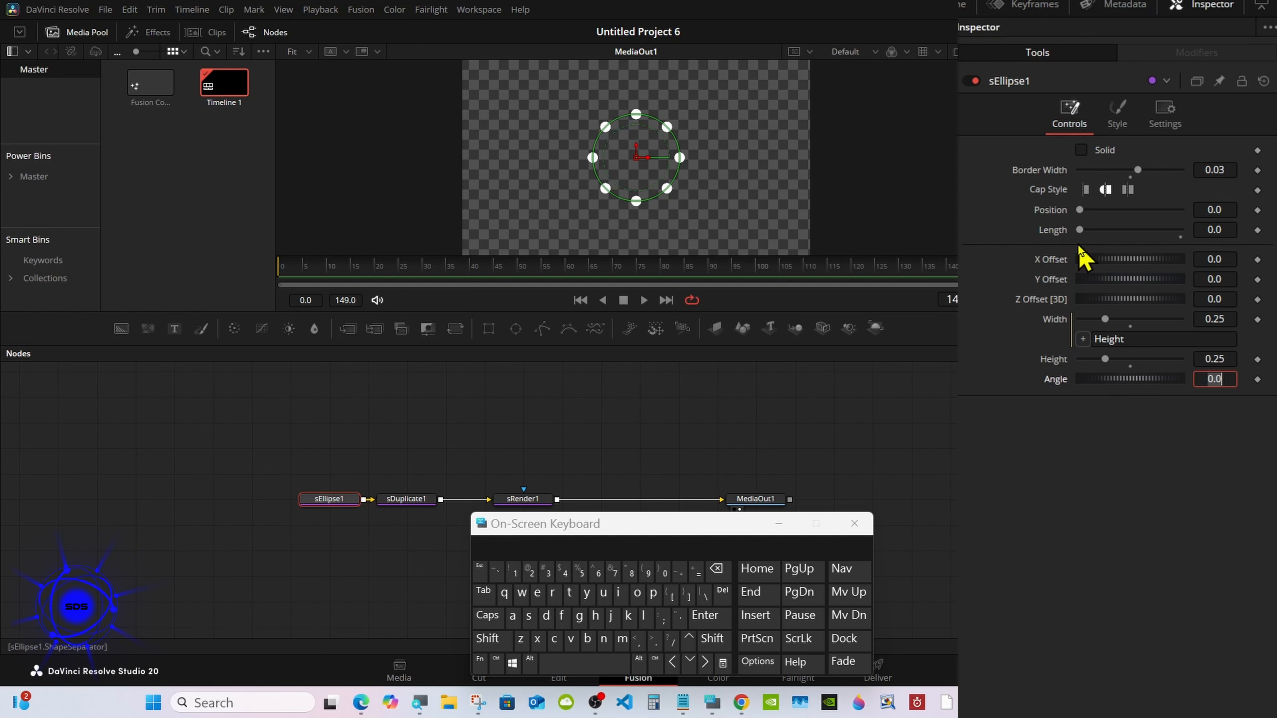
{"action": "left_click_drag", "start_coordinate": [1114, 378], "coordinate": [1157, 387]}
{"action": "double_click", "coordinate": [1130, 386]}
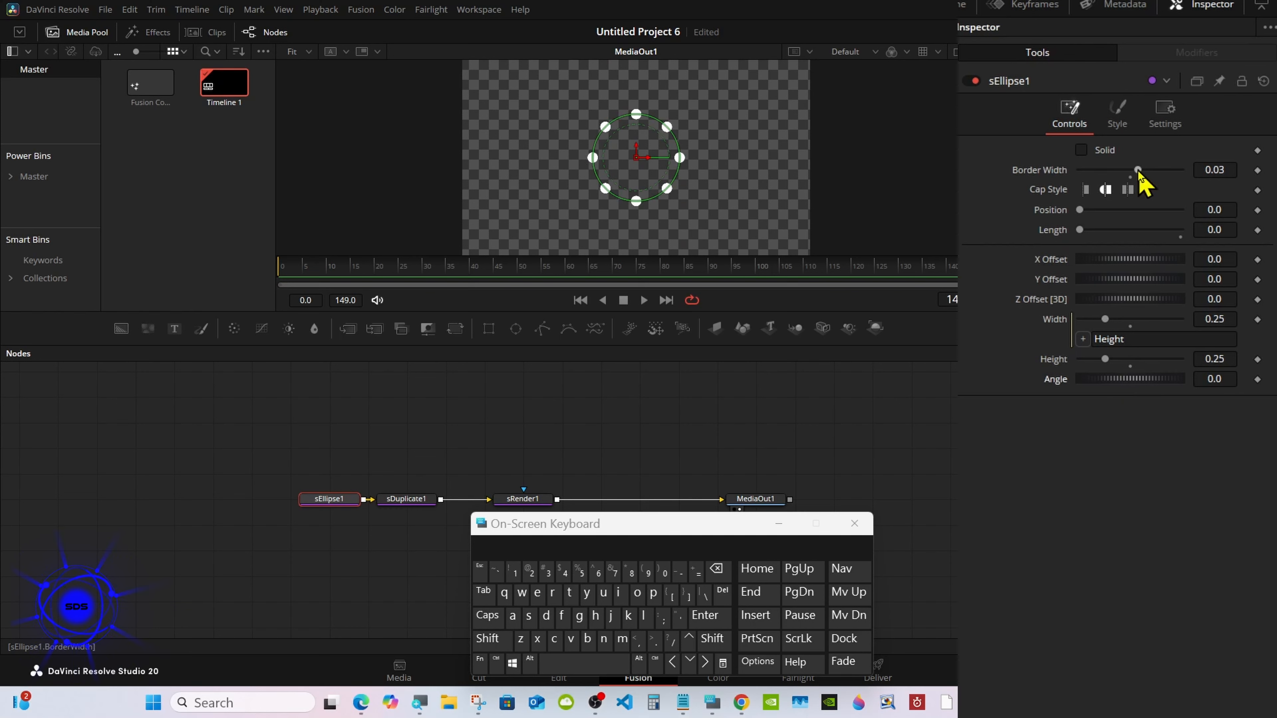
Reduce the sEllipse1 Border Width to 0.02.
{"action": "left_click_drag", "start_coordinate": [1140, 171], "coordinate": [1138, 170]}
{"action": "left_click", "coordinate": [1215, 170]}
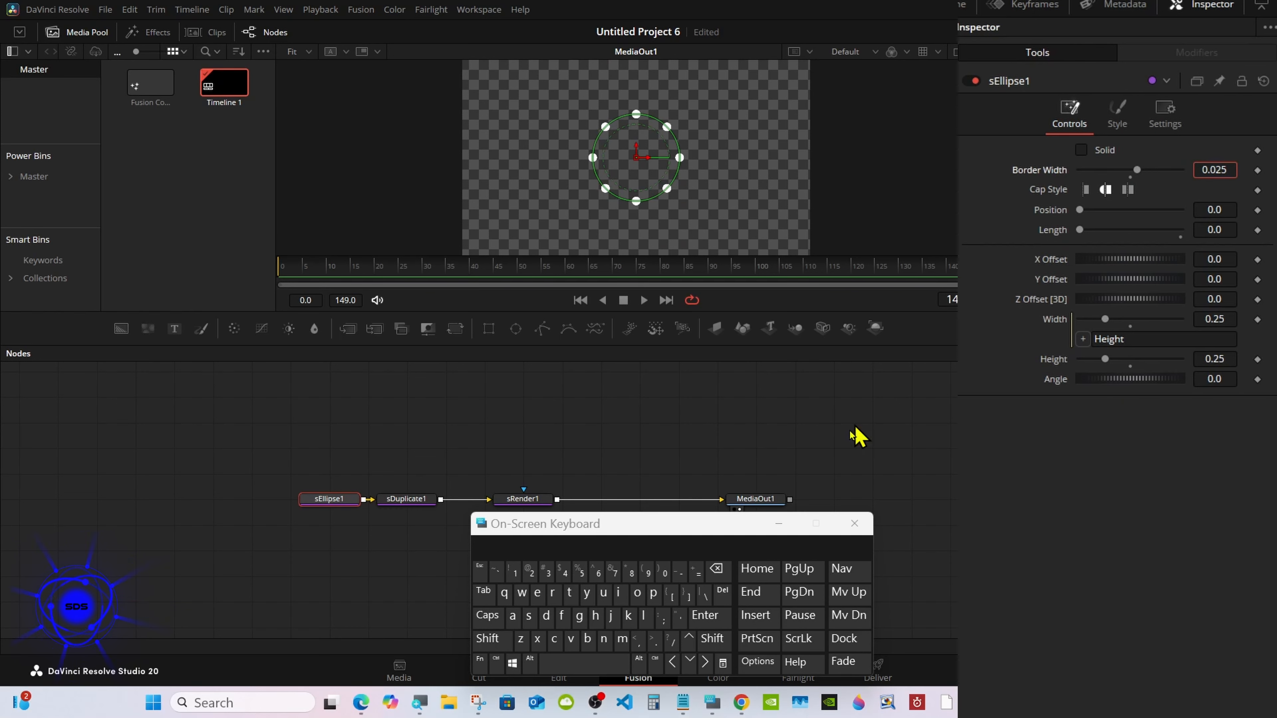
{"action": "left_click", "coordinate": [716, 569]}
{"action": "left_click", "coordinate": [710, 617]}
{"action": "left_click", "coordinate": [871, 431]}
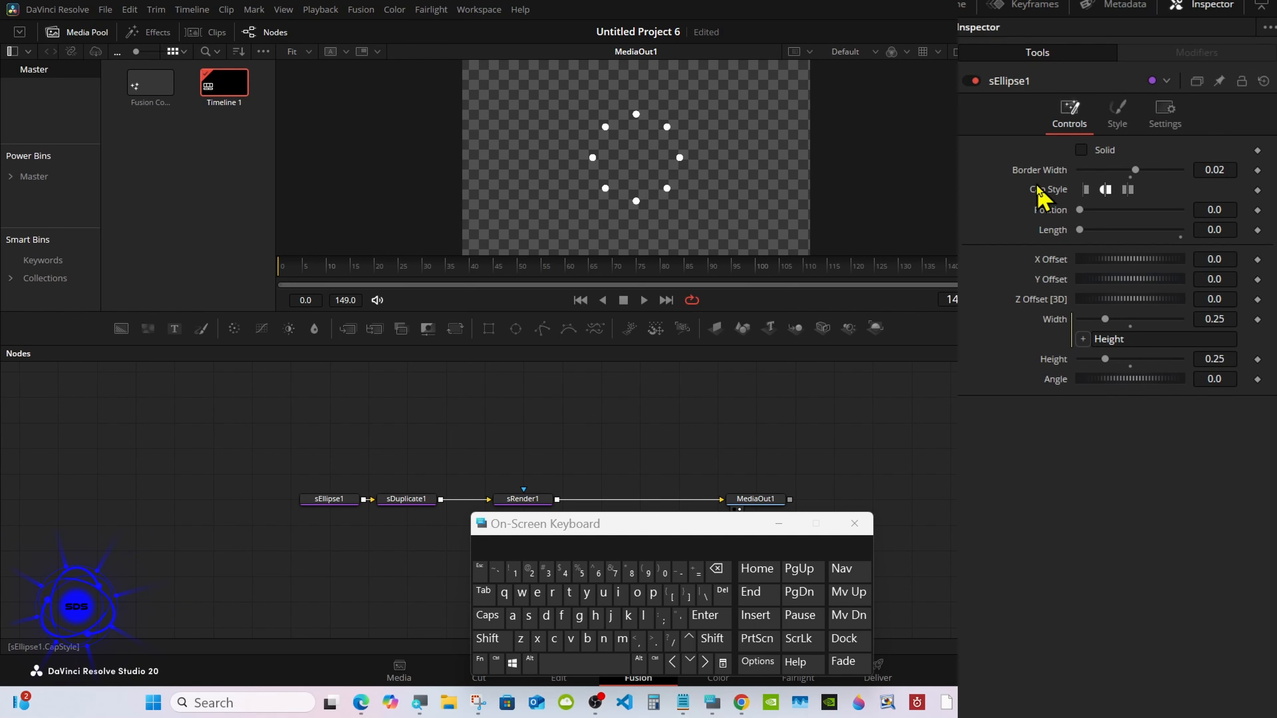
Insert a Merge node between sRender1 and MediaOut1.
{"action": "left_click_drag", "start_coordinate": [647, 519], "coordinate": [1056, 490]}
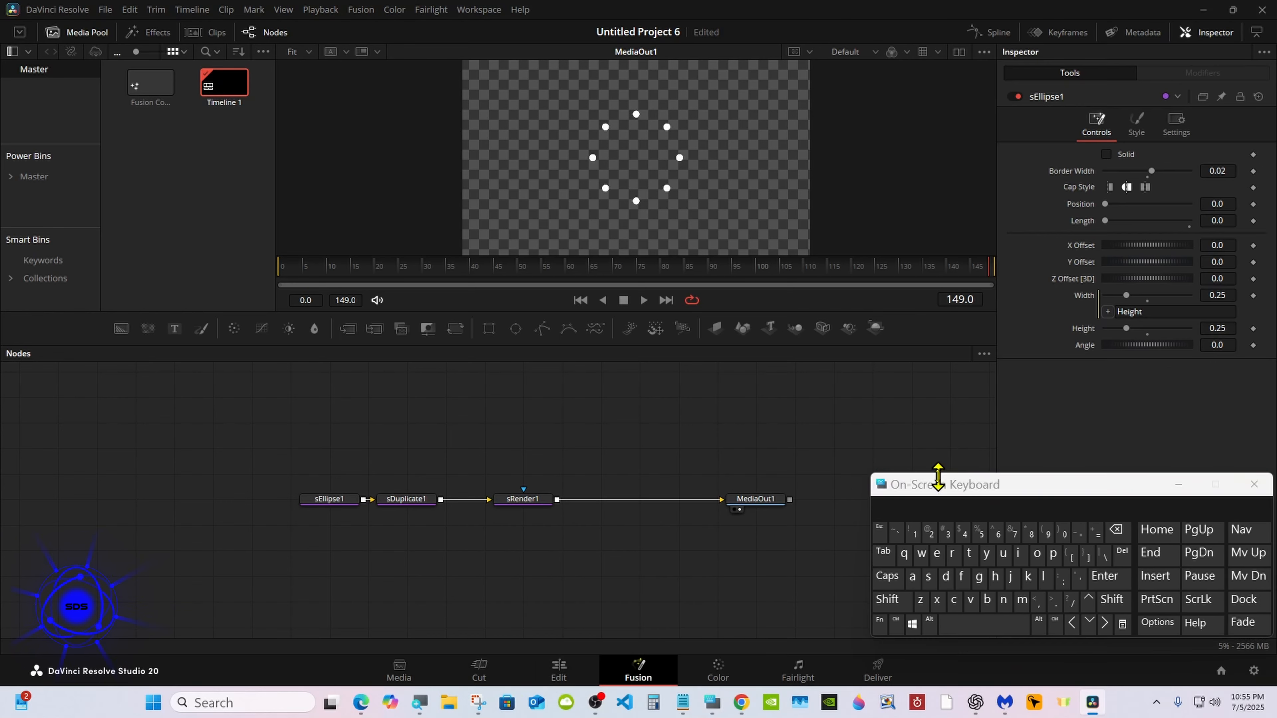
{"action": "left_click", "coordinate": [521, 503]}
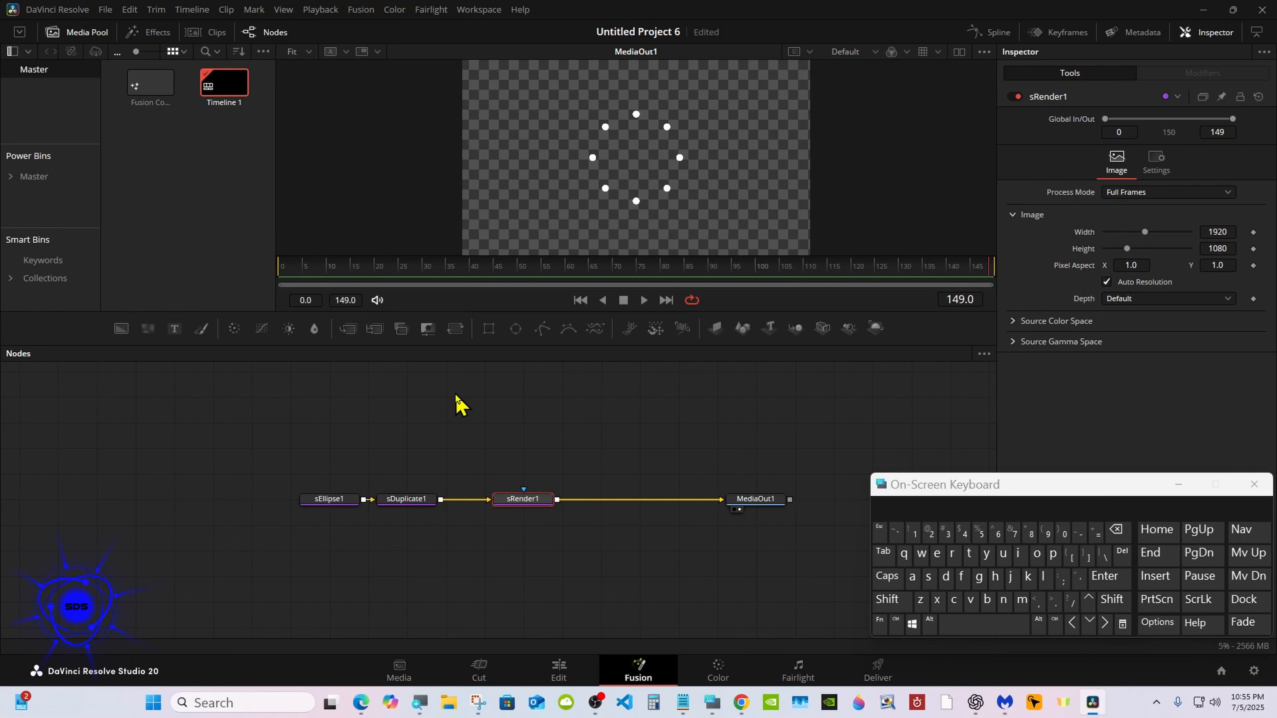
{"action": "left_click", "coordinate": [348, 330]}
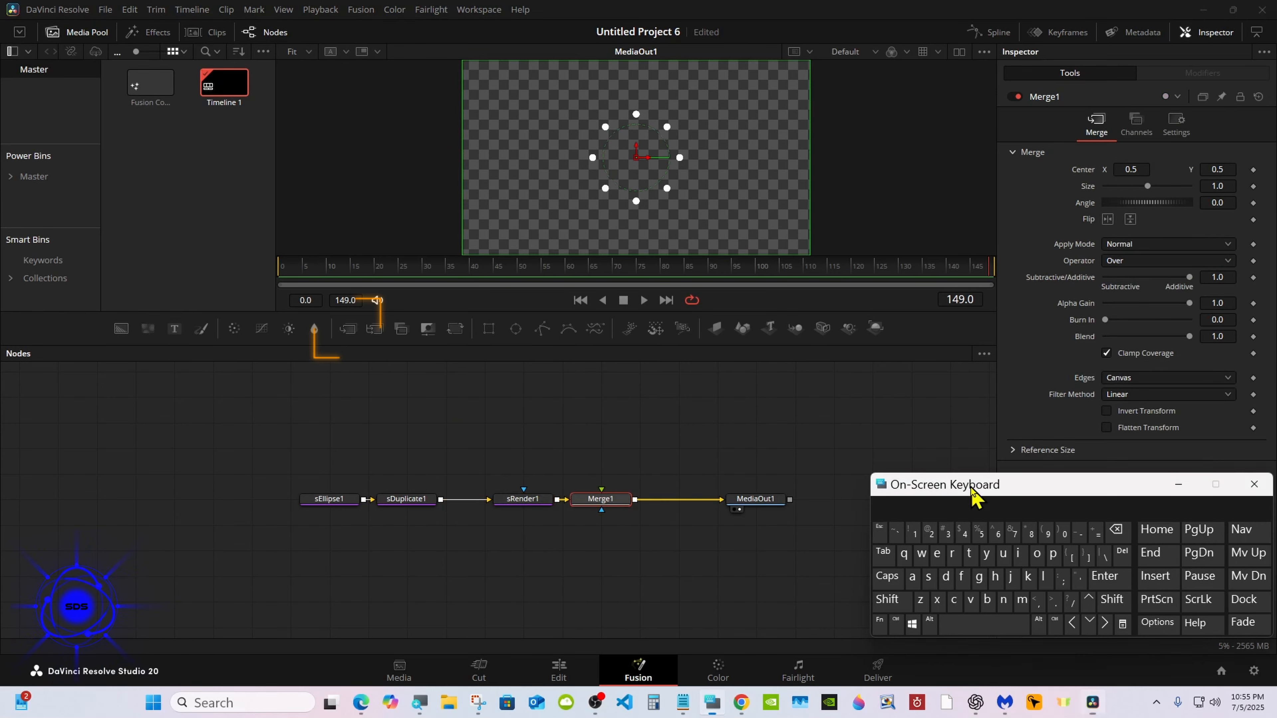
{"action": "left_click_drag", "start_coordinate": [969, 485], "coordinate": [961, 497]}
Copy sEllipse1 and paste it as an instance below the original node.
{"action": "left_click", "coordinate": [336, 501]}
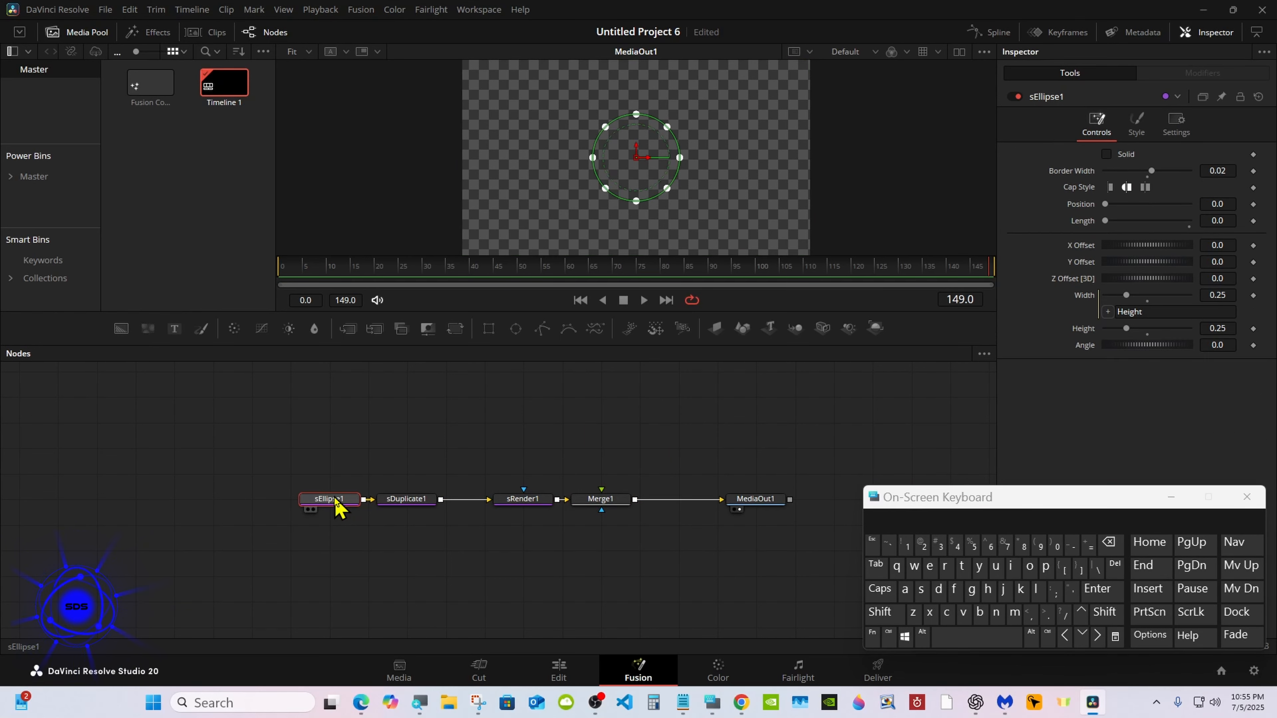
{"action": "right_click", "coordinate": [335, 500]}
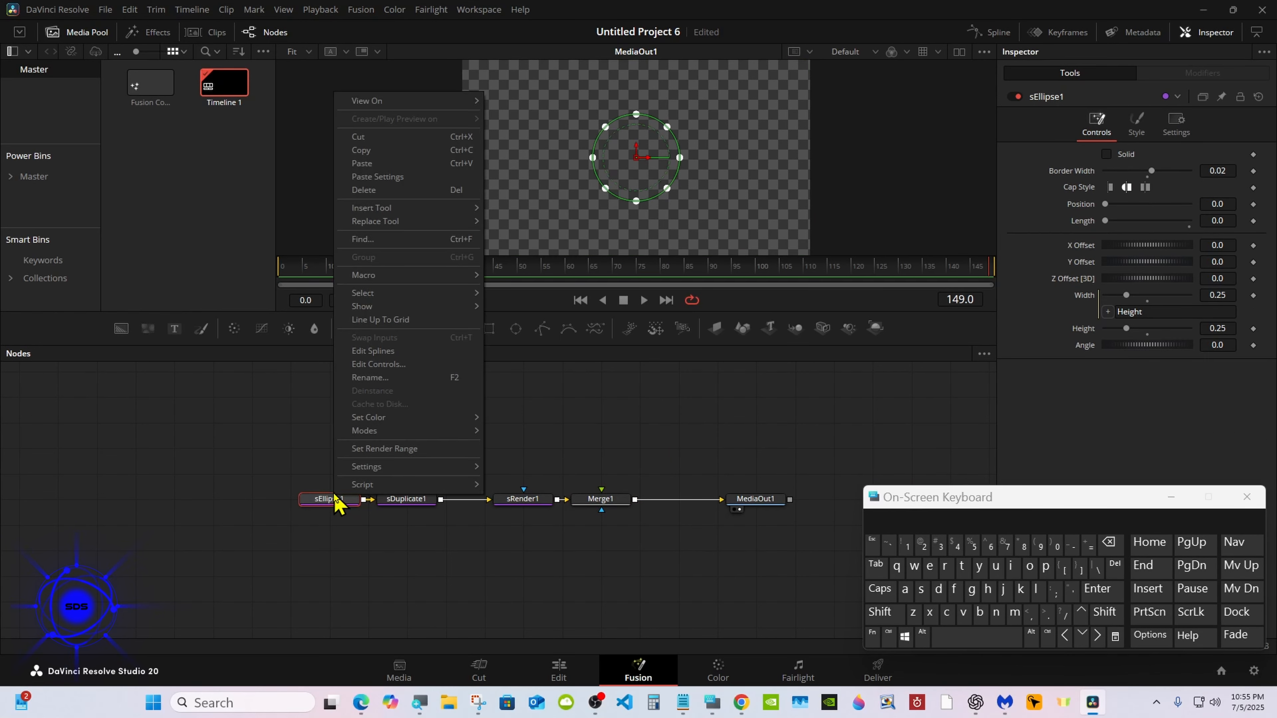
{"action": "left_click", "coordinate": [374, 151]}
{"action": "left_click", "coordinate": [340, 555]}
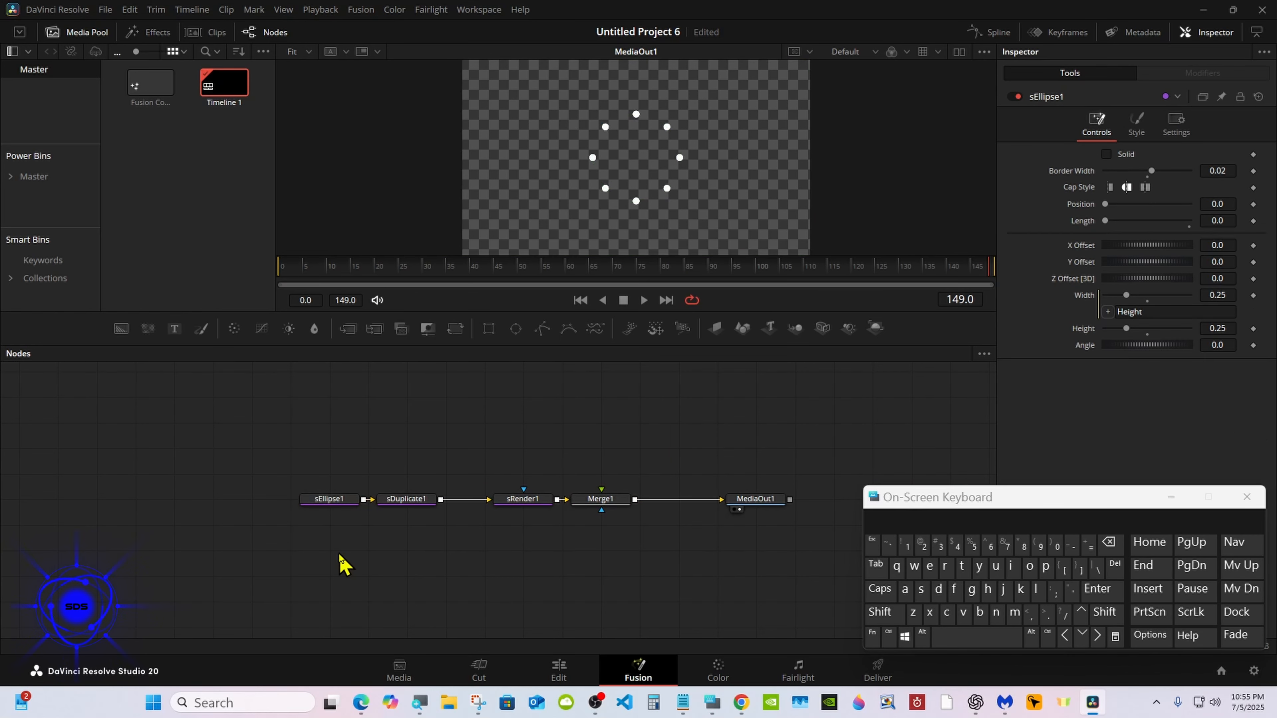
{"action": "right_click", "coordinate": [339, 555]}
{"action": "left_click", "coordinate": [360, 542]}
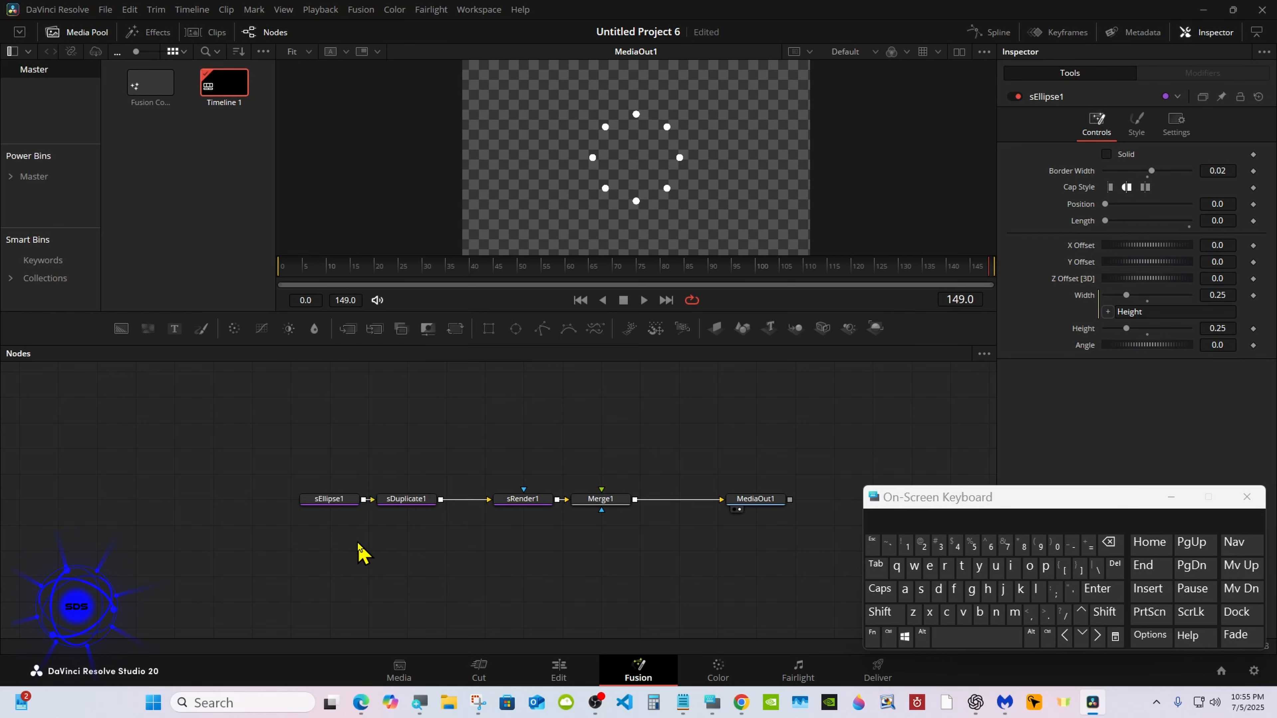
Copy sRender1 and paste the duplicate below the original node.
{"action": "left_click", "coordinate": [523, 503]}
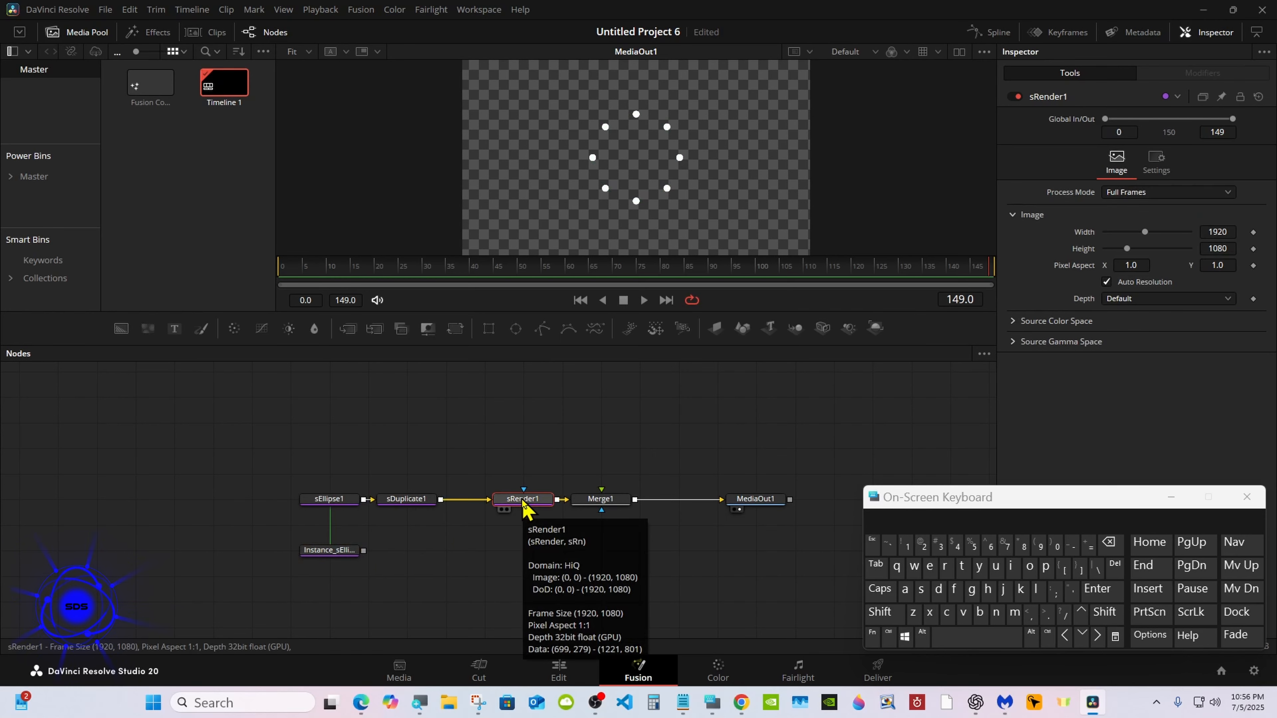
{"action": "right_click", "coordinate": [524, 506]}
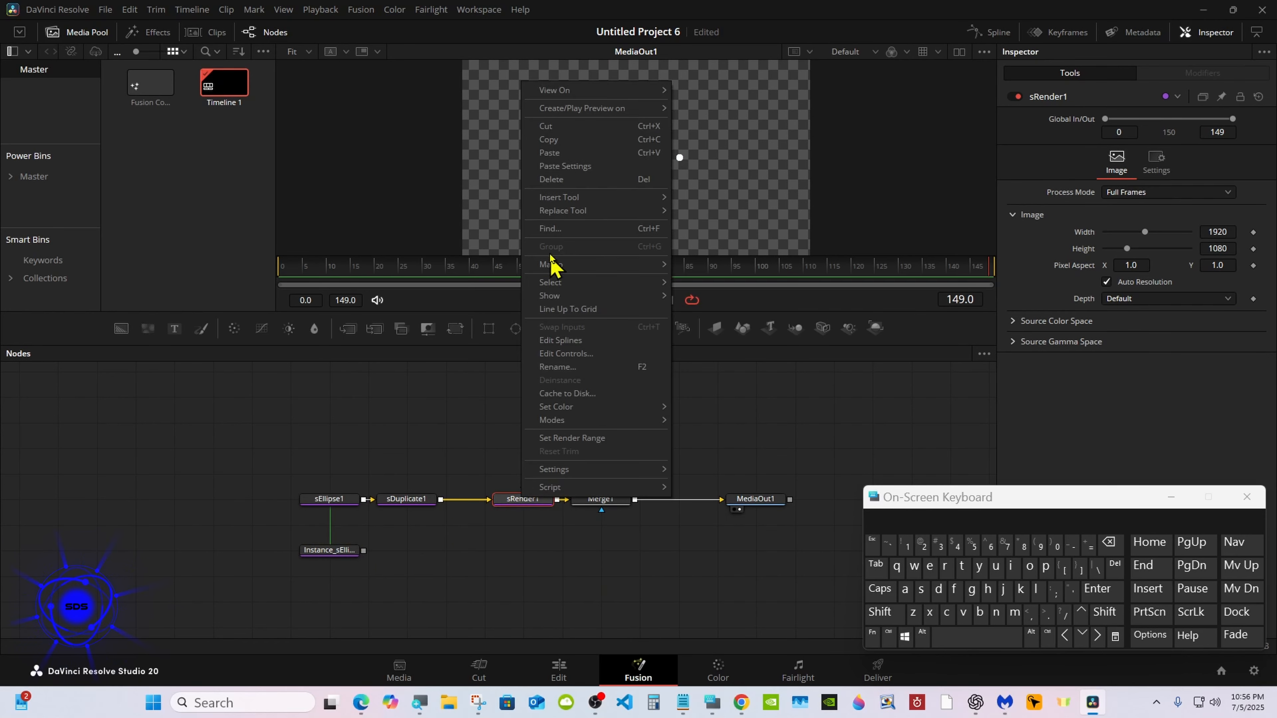
{"action": "left_click", "coordinate": [553, 143]}
{"action": "left_click", "coordinate": [527, 558]}
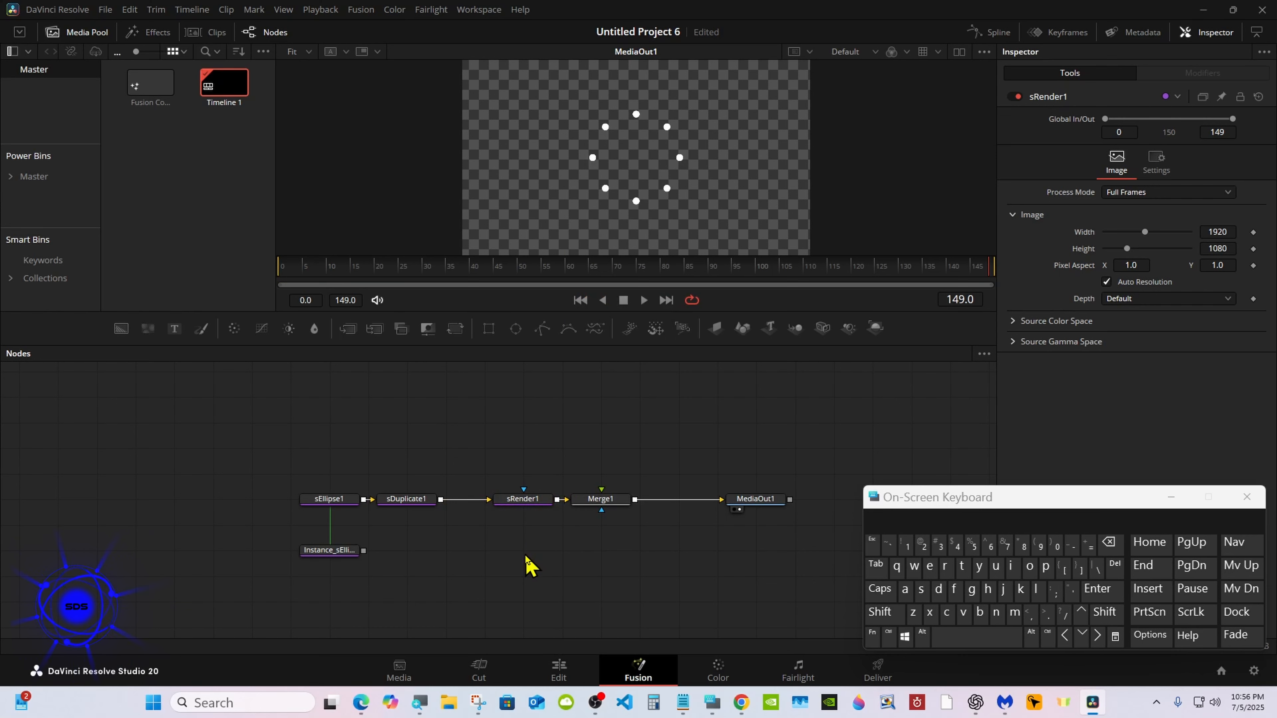
{"action": "right_click", "coordinate": [526, 555]}
{"action": "left_click", "coordinate": [556, 534]}
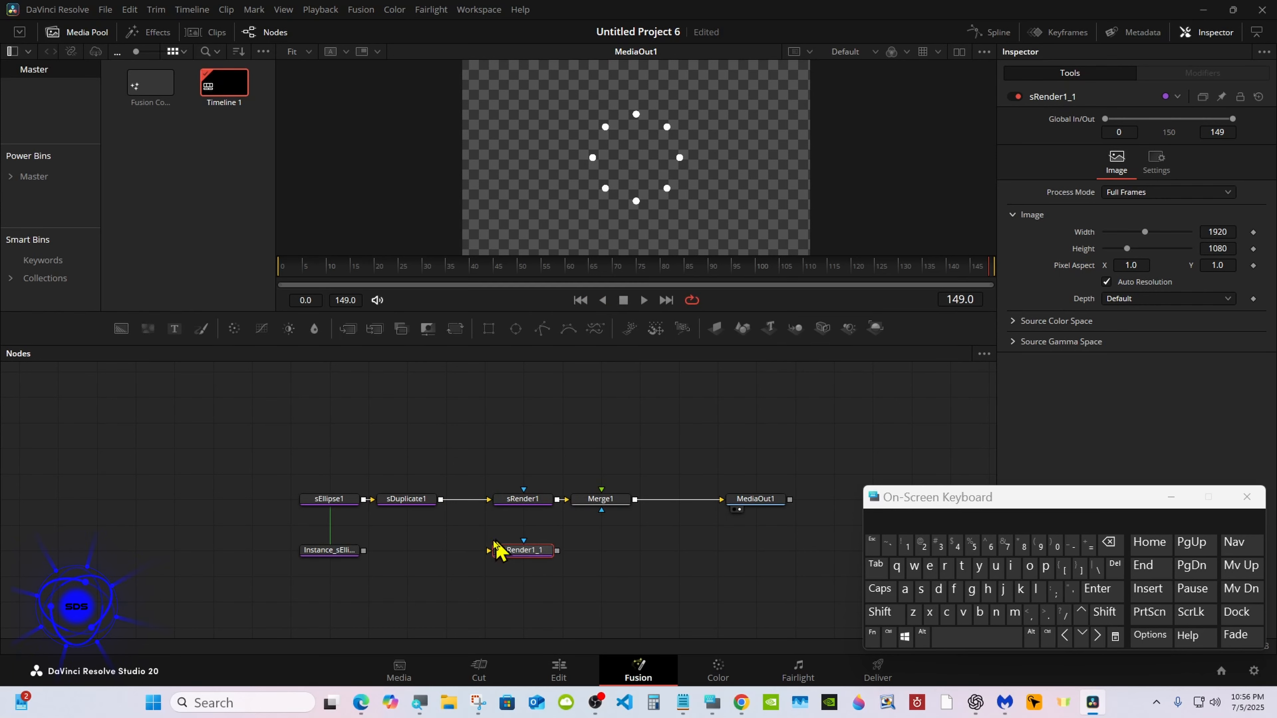
Connect the sEllipse1 instance to the copied sRender, move Merge1 closer to MediaOut1, and feed the copied sRender into Merge1.
{"action": "left_click_drag", "start_coordinate": [364, 551], "coordinate": [495, 553]}
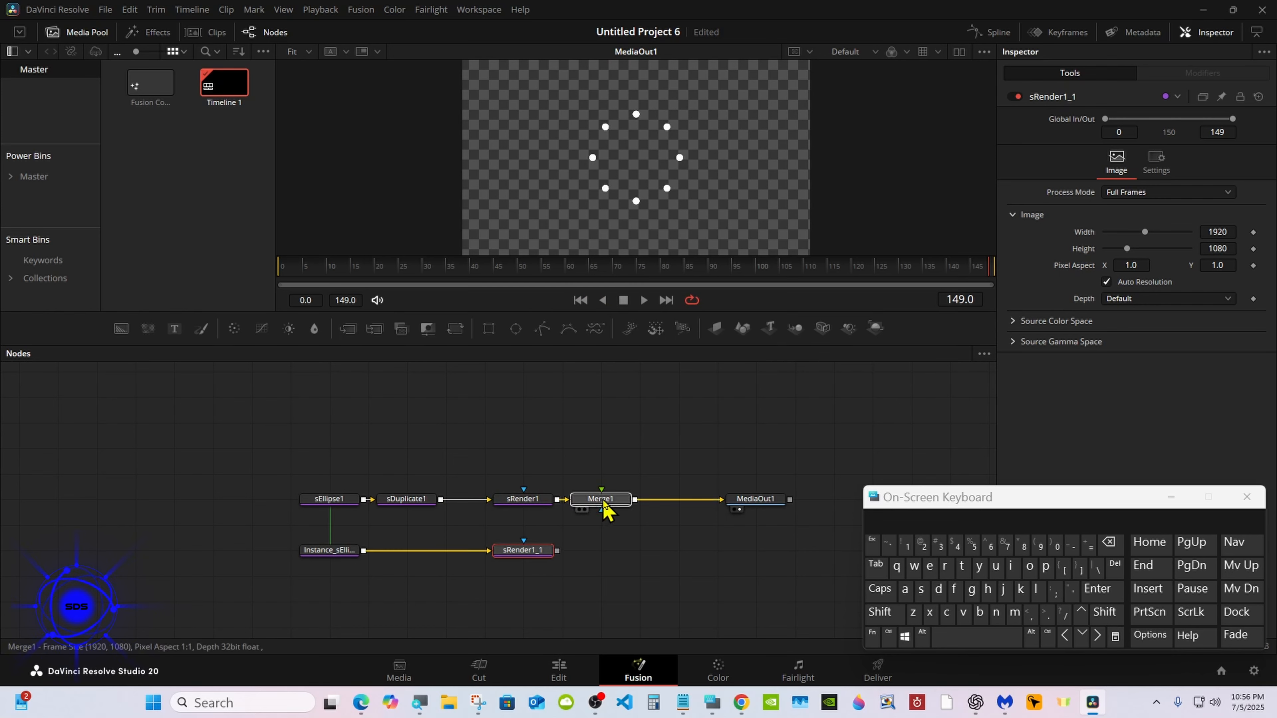
{"action": "left_click_drag", "start_coordinate": [605, 504], "coordinate": [679, 506]}
{"action": "left_click_drag", "start_coordinate": [556, 550], "coordinate": [682, 507]}
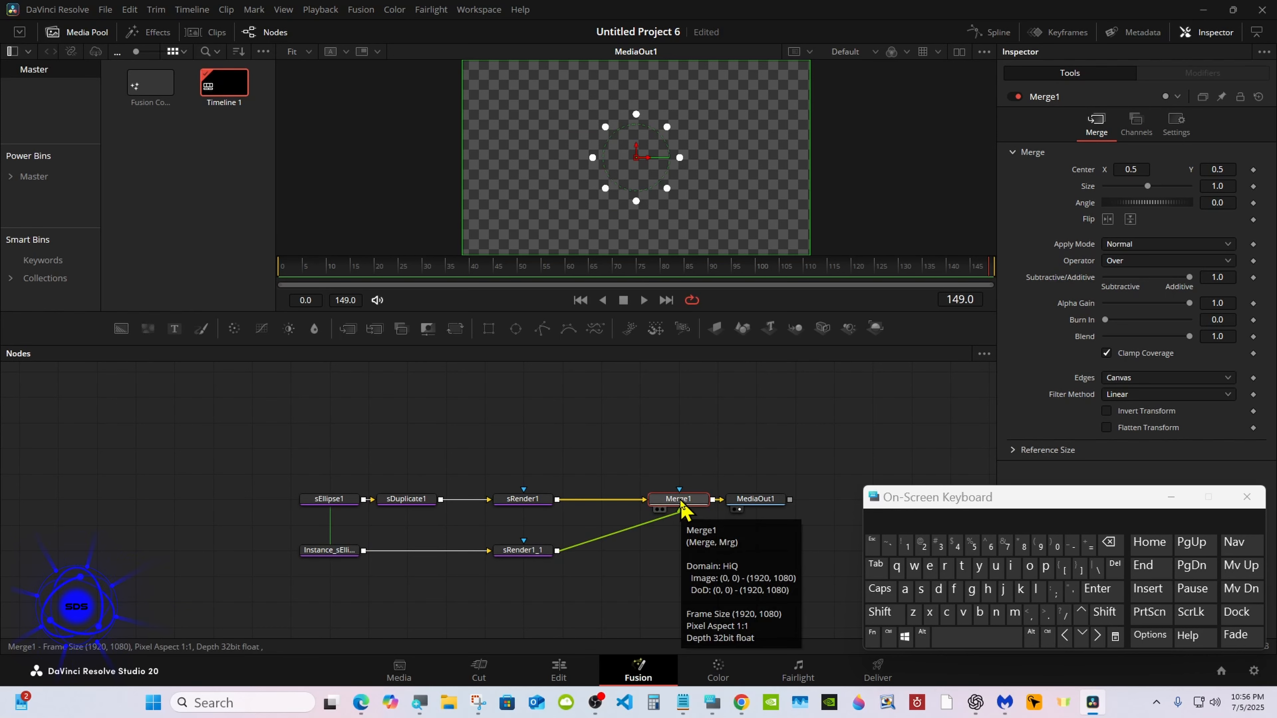
Insert a Rays (CIR) node between sRender1 and Merge1.
{"action": "left_click", "coordinate": [517, 503]}
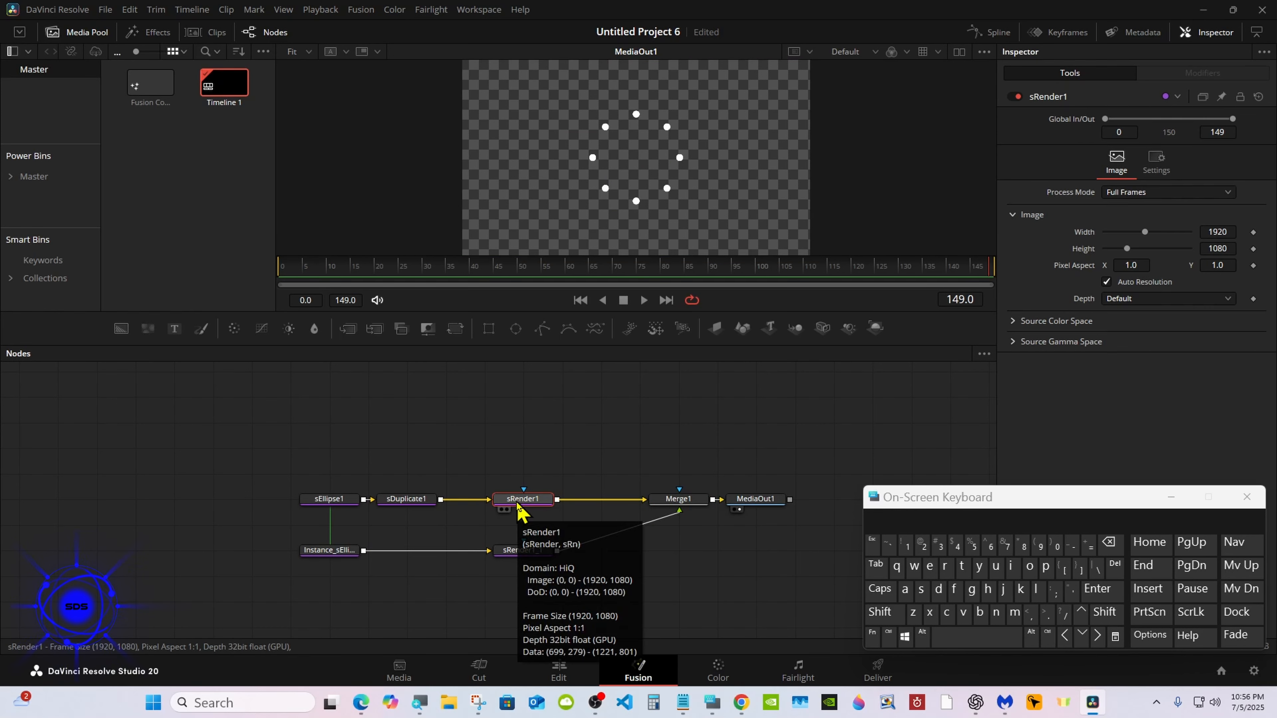
{"action": "left_click", "coordinate": [886, 615]}
{"action": "left_click", "coordinate": [950, 637]}
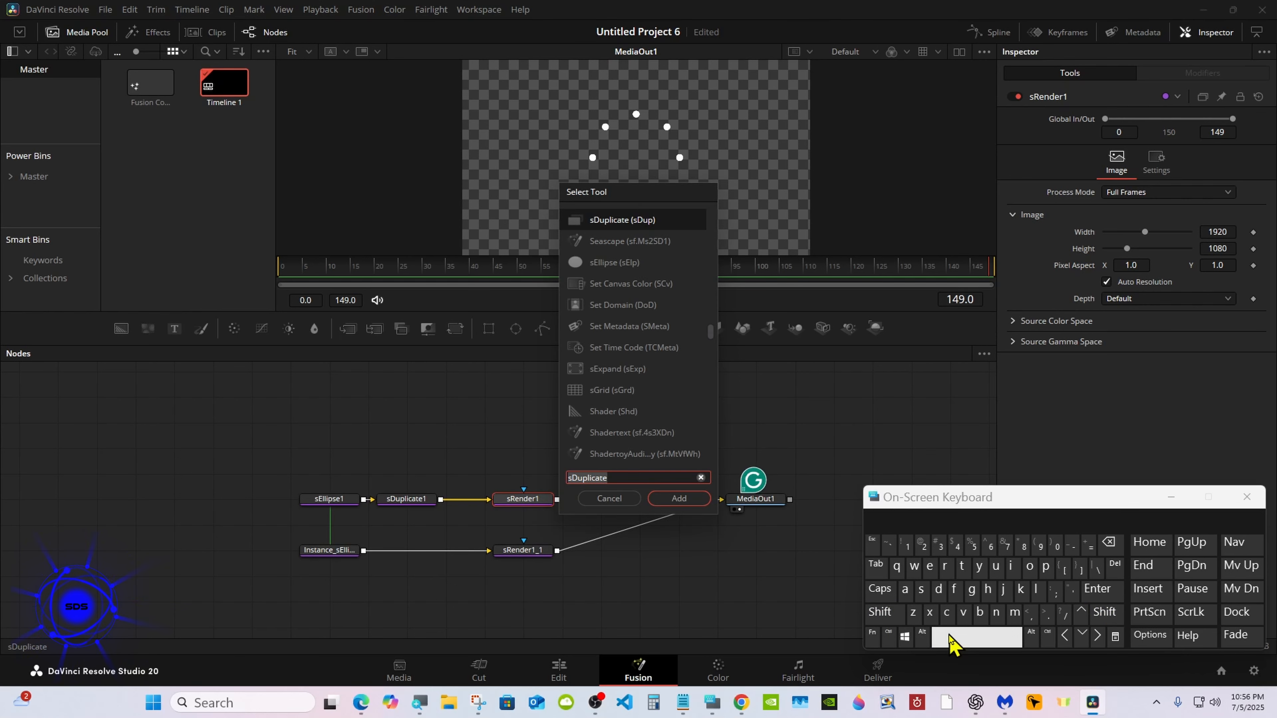
{"action": "left_click", "coordinate": [945, 565]}
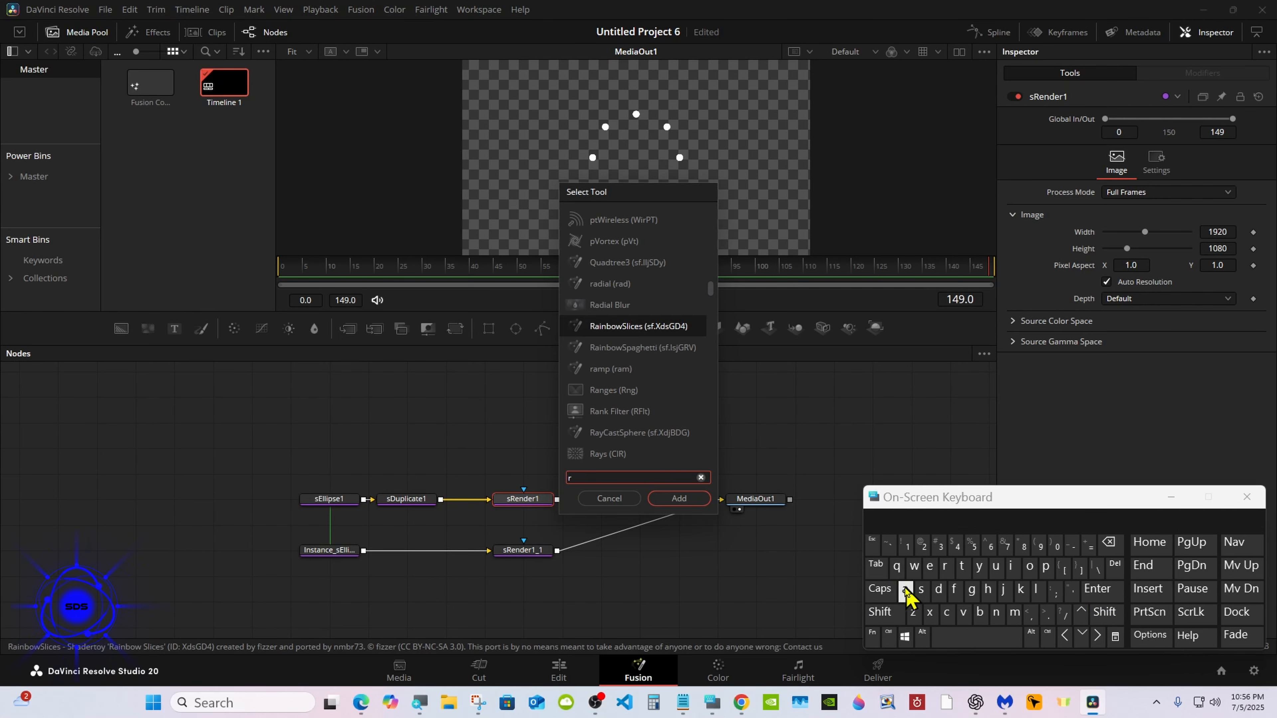
{"action": "left_click", "coordinate": [905, 588]}
{"action": "left_click", "coordinate": [978, 565]}
{"action": "left_click", "coordinate": [608, 283]}
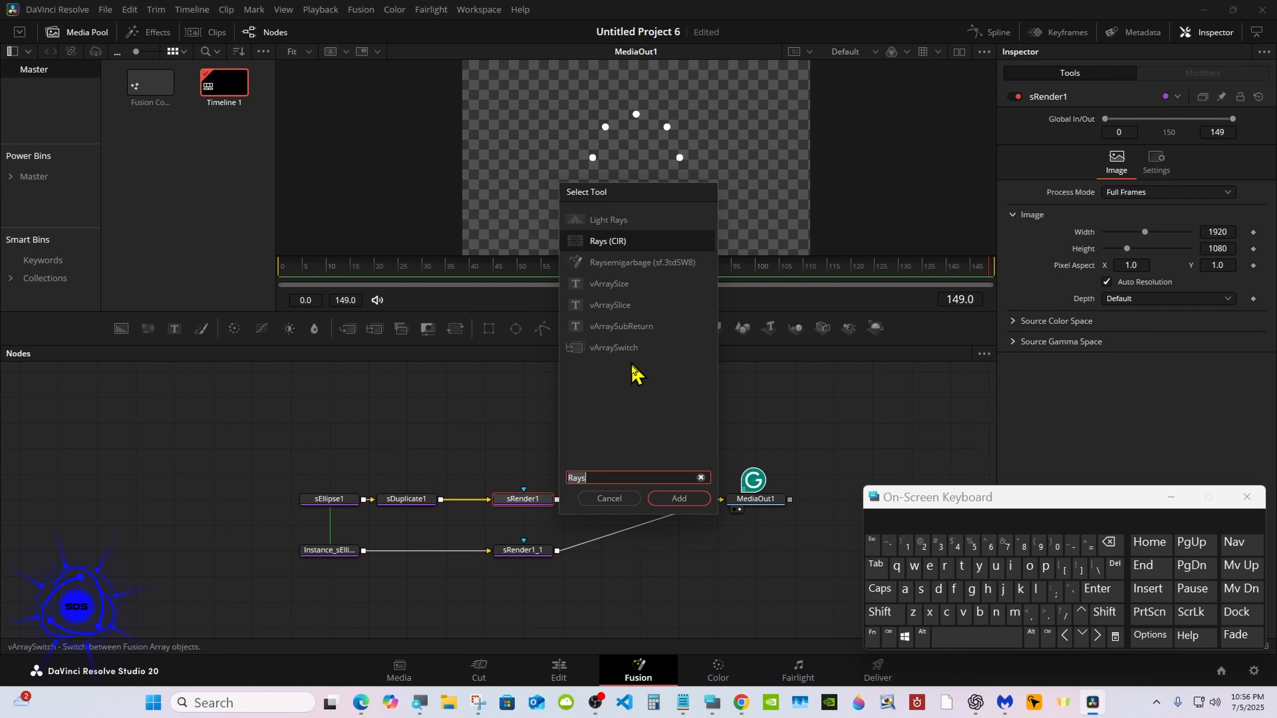
{"action": "left_click", "coordinate": [677, 497]}
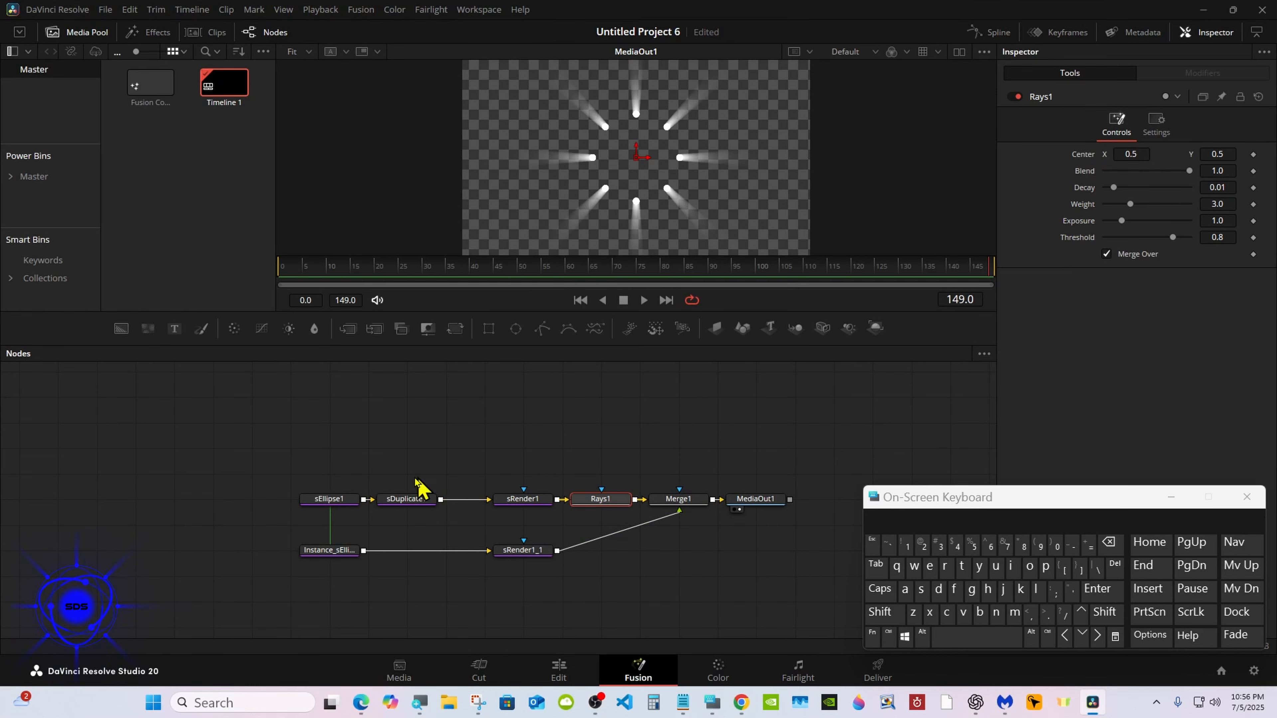
Change the sEllipse1 Style color to violet-blue #5500ff.
{"action": "left_click", "coordinate": [346, 499]}
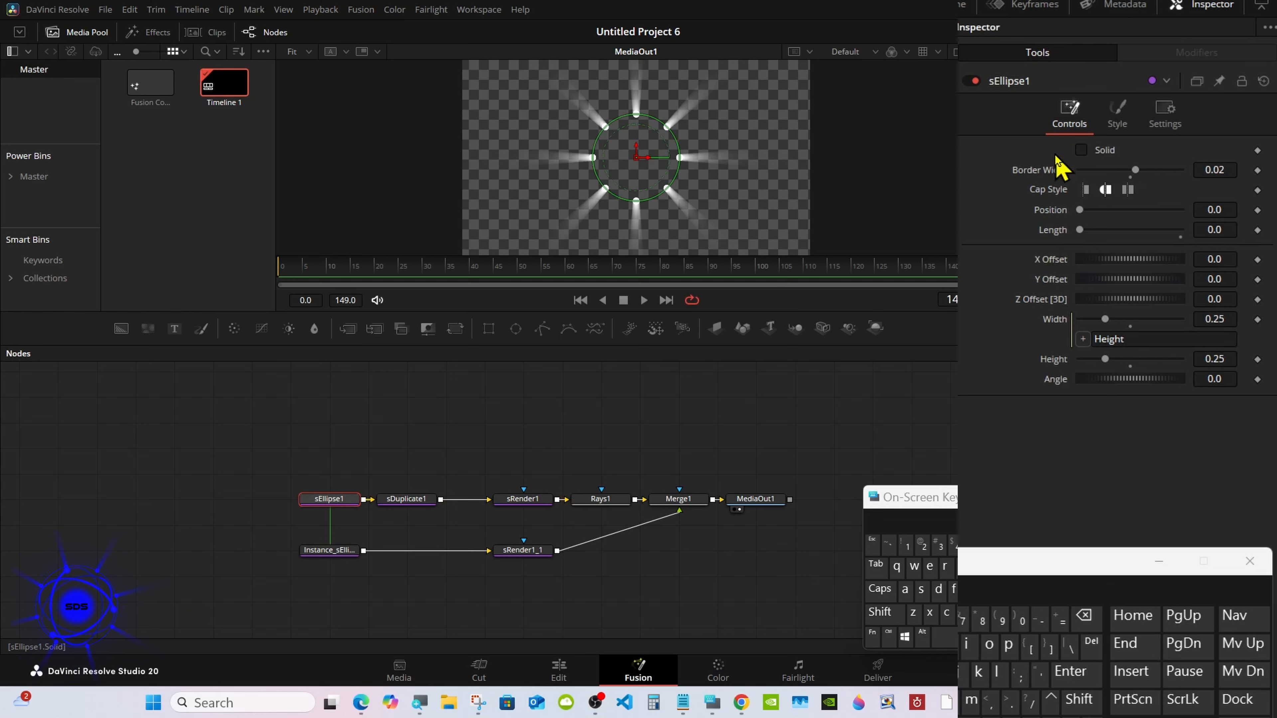
{"action": "left_click", "coordinate": [1118, 120]}
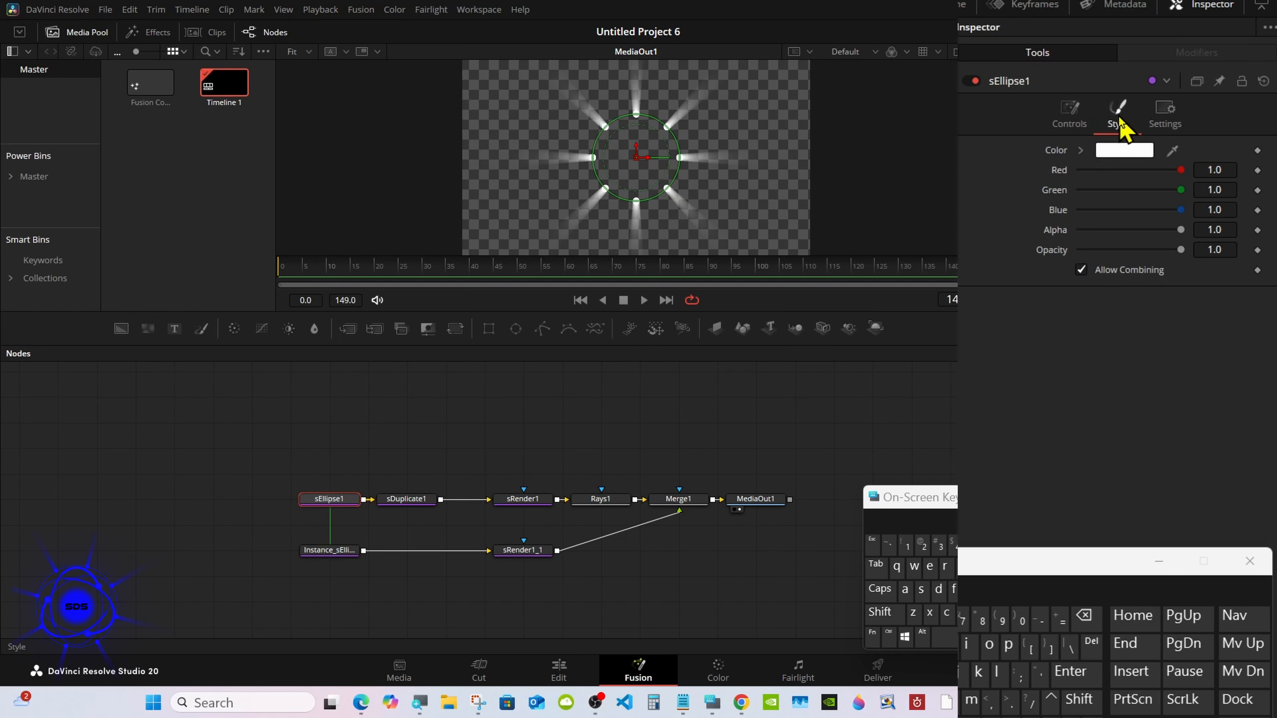
{"action": "left_click", "coordinate": [1111, 152]}
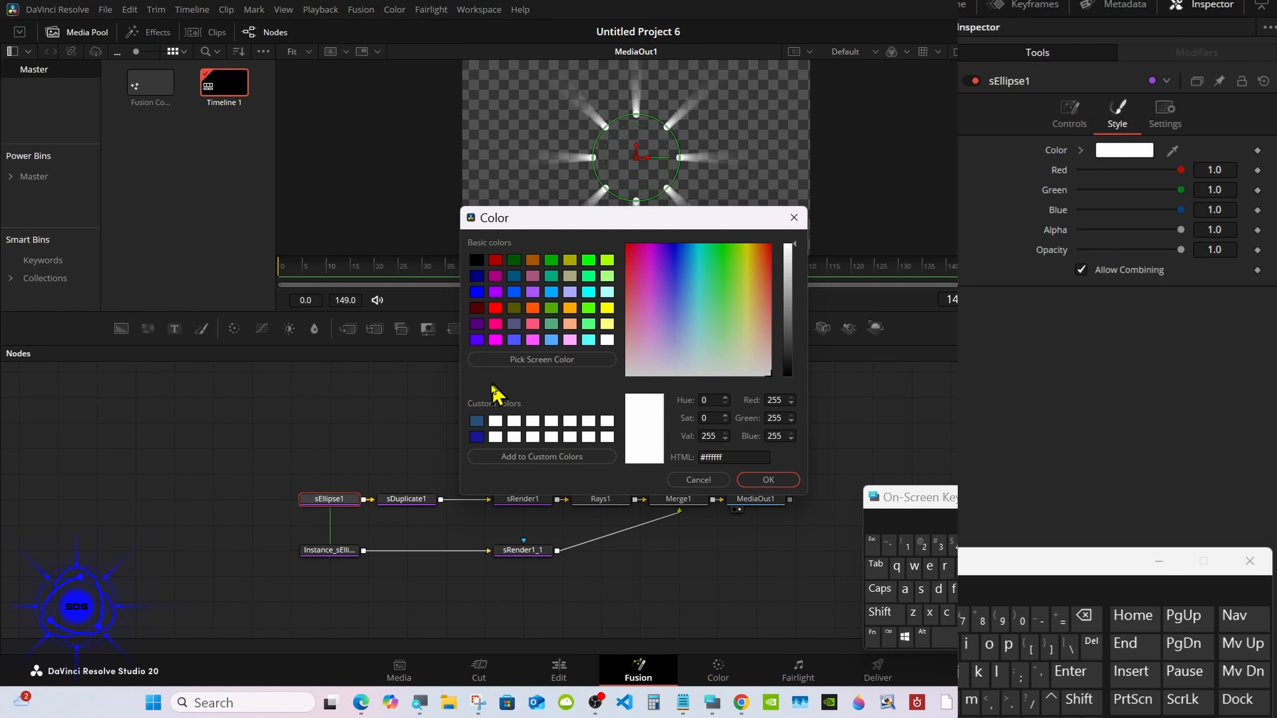
{"action": "left_click", "coordinate": [476, 340]}
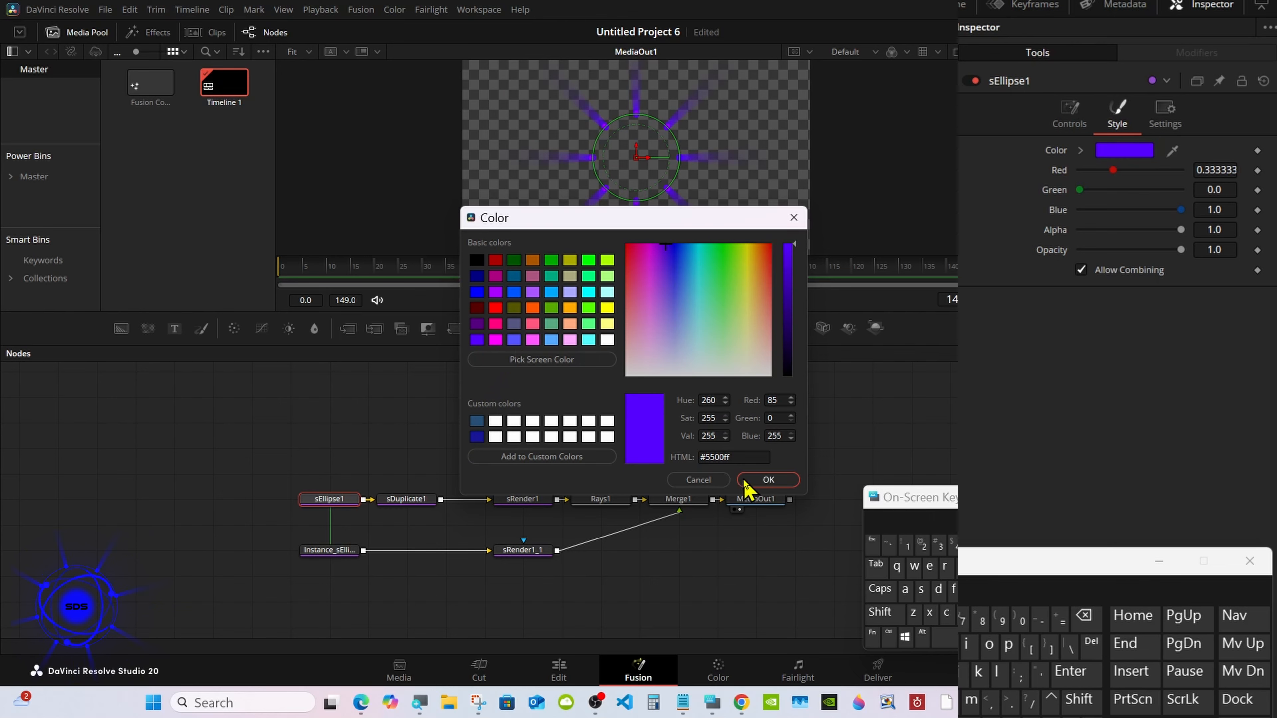
{"action": "left_click", "coordinate": [745, 482]}
Turn off the viewer's checker underlay so the composition displays on black.
{"action": "left_click", "coordinate": [600, 498]}
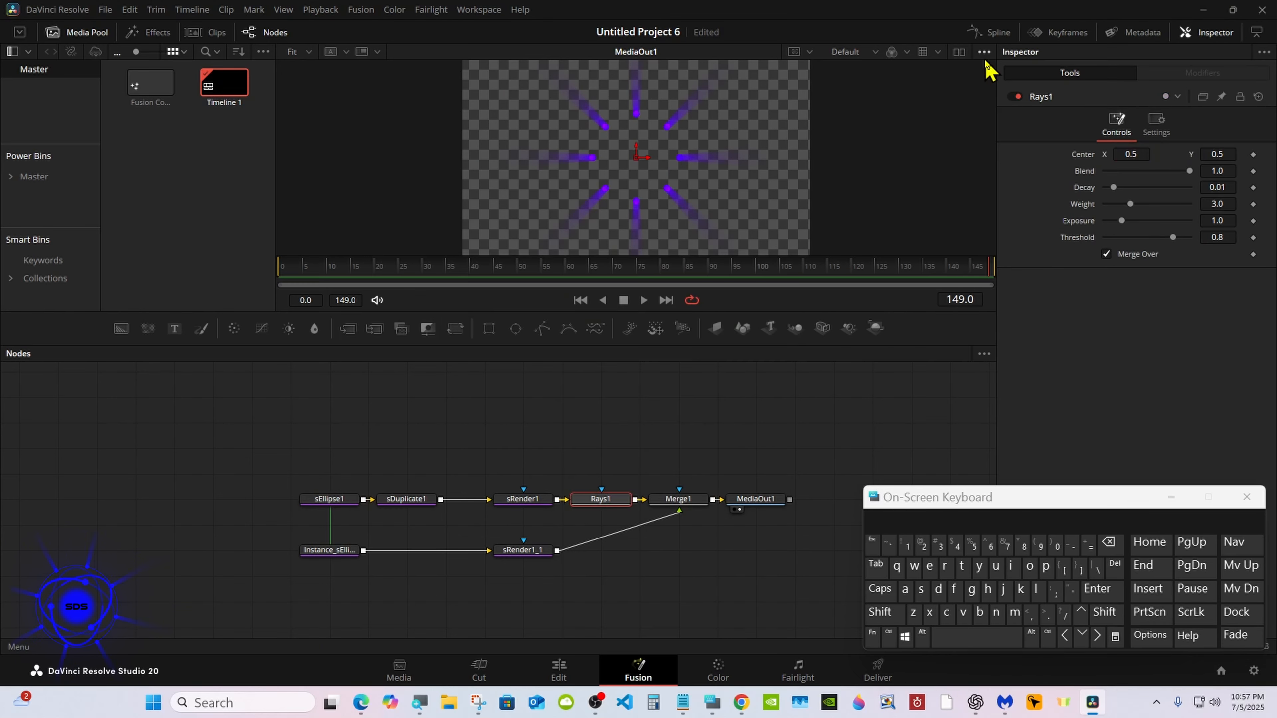
{"action": "left_click", "coordinate": [984, 52]}
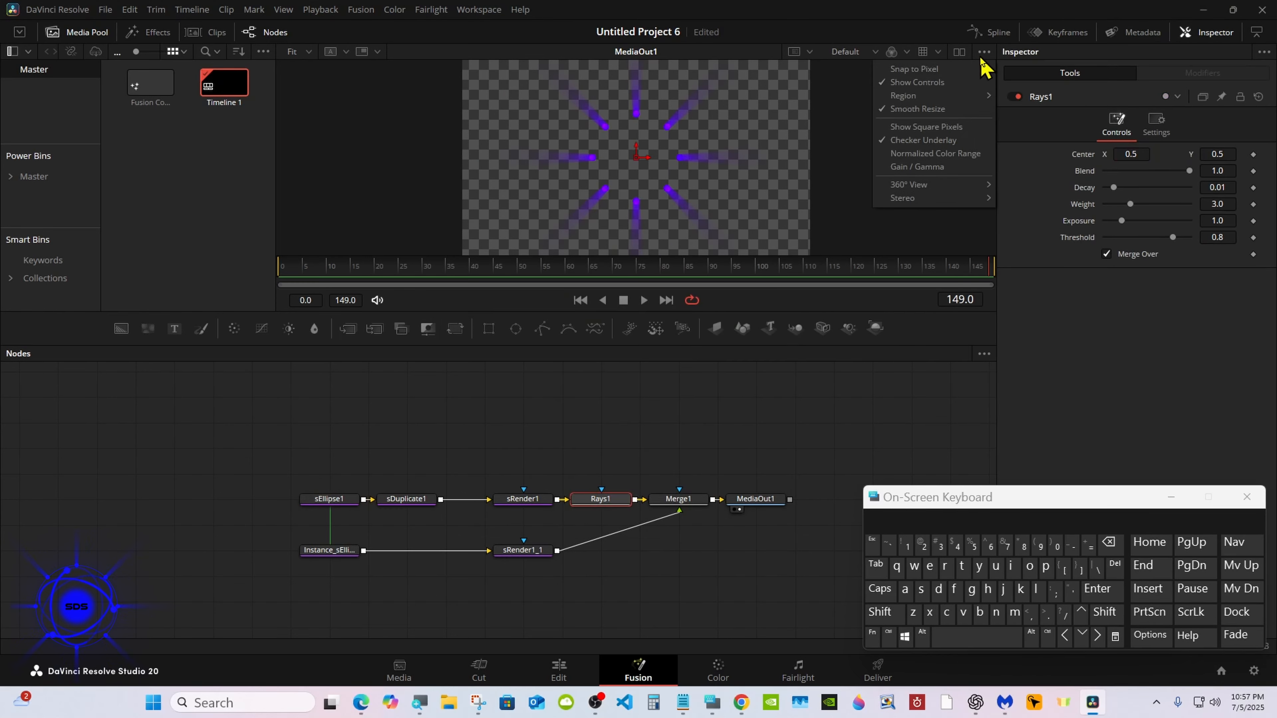
{"action": "left_click", "coordinate": [923, 140]}
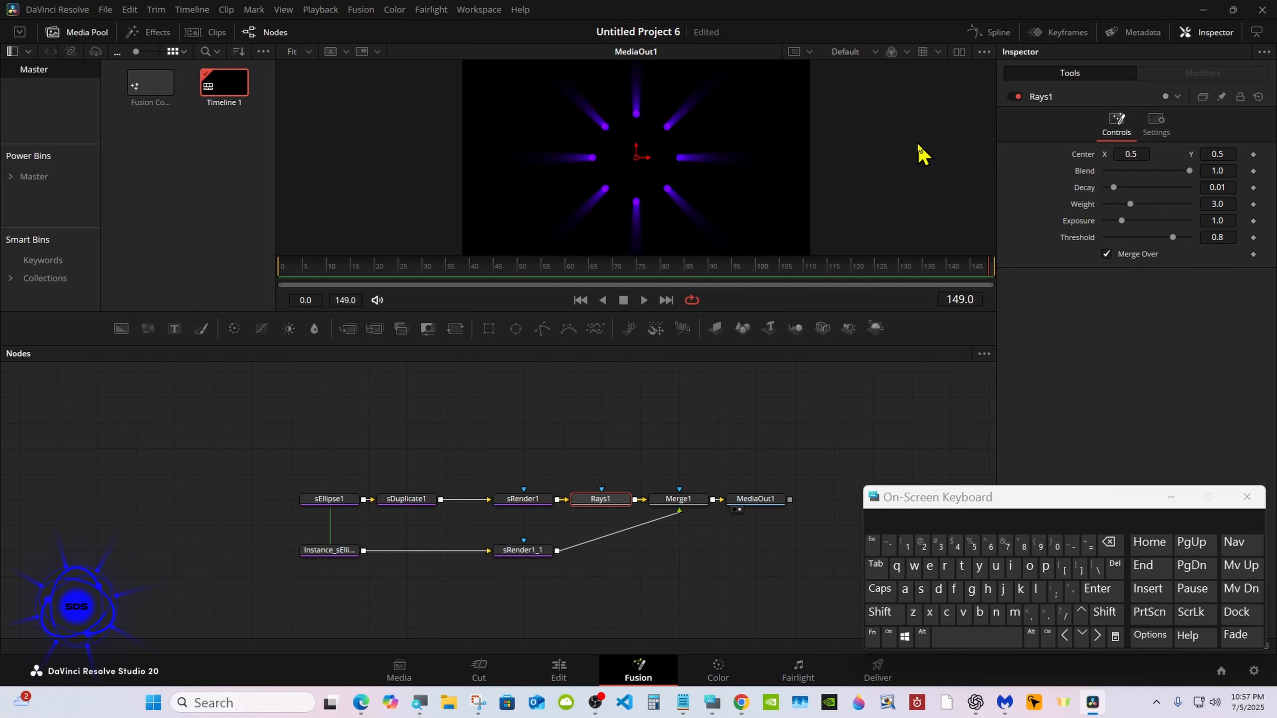
Move the whole node tree up and toward the start of the node graph, then deselect it.
{"action": "left_click_drag", "start_coordinate": [263, 445], "coordinate": [735, 564]}
{"action": "left_click_drag", "start_coordinate": [610, 504], "coordinate": [578, 432]}
{"action": "left_click", "coordinate": [584, 400]}
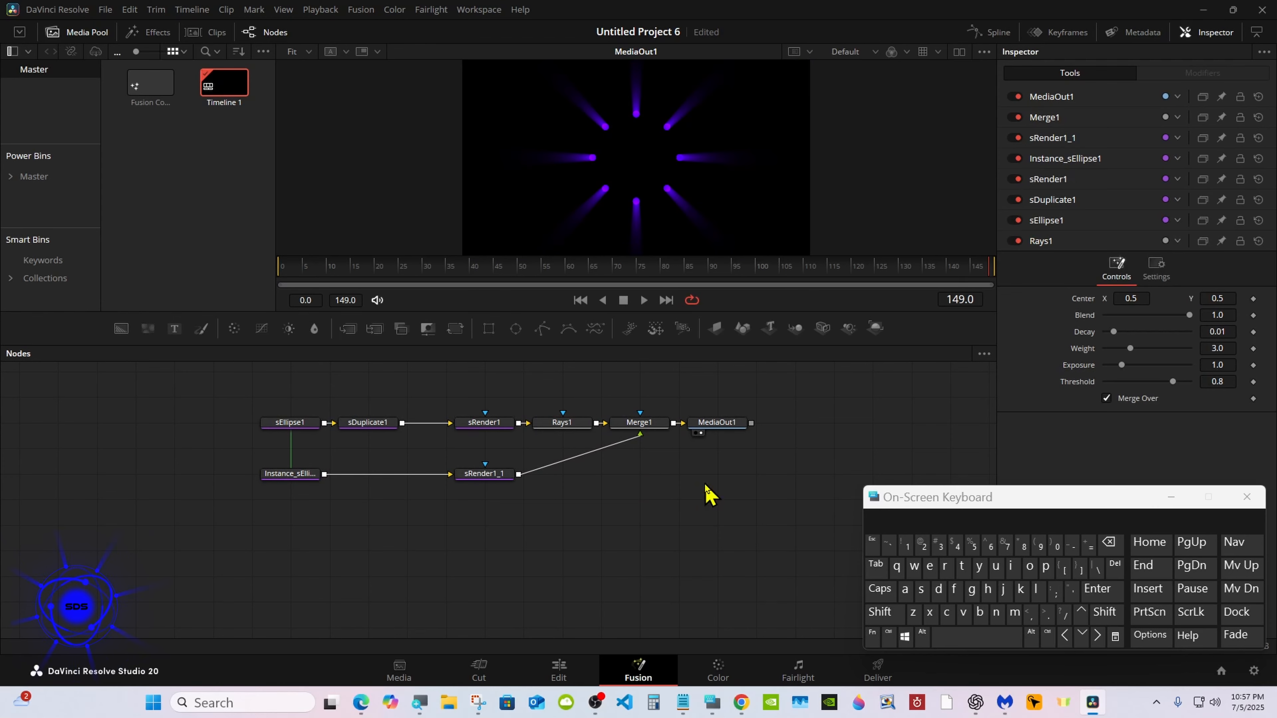
Deinstance the Border Width and Length of Instance_sEllipse1 and set its Length to 1.0.
{"action": "left_click_drag", "start_coordinate": [974, 503], "coordinate": [653, 539]}
{"action": "left_click", "coordinate": [309, 477]}
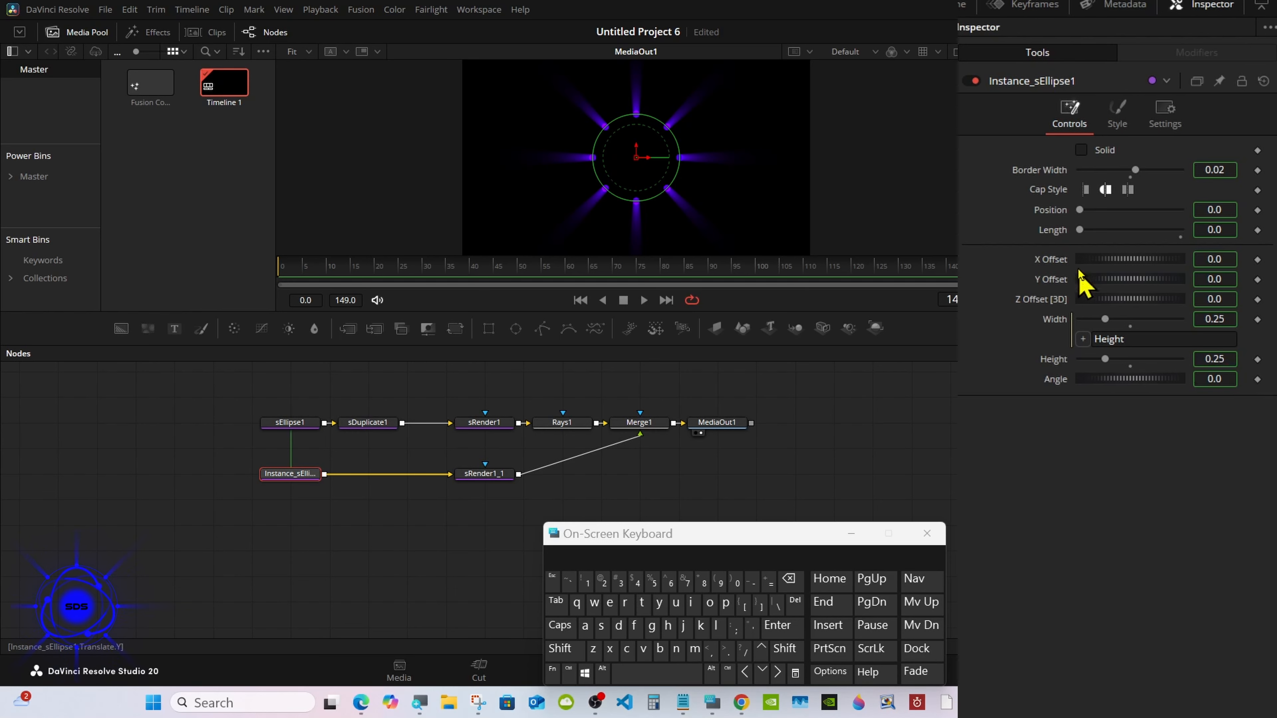
{"action": "right_click", "coordinate": [1050, 172]}
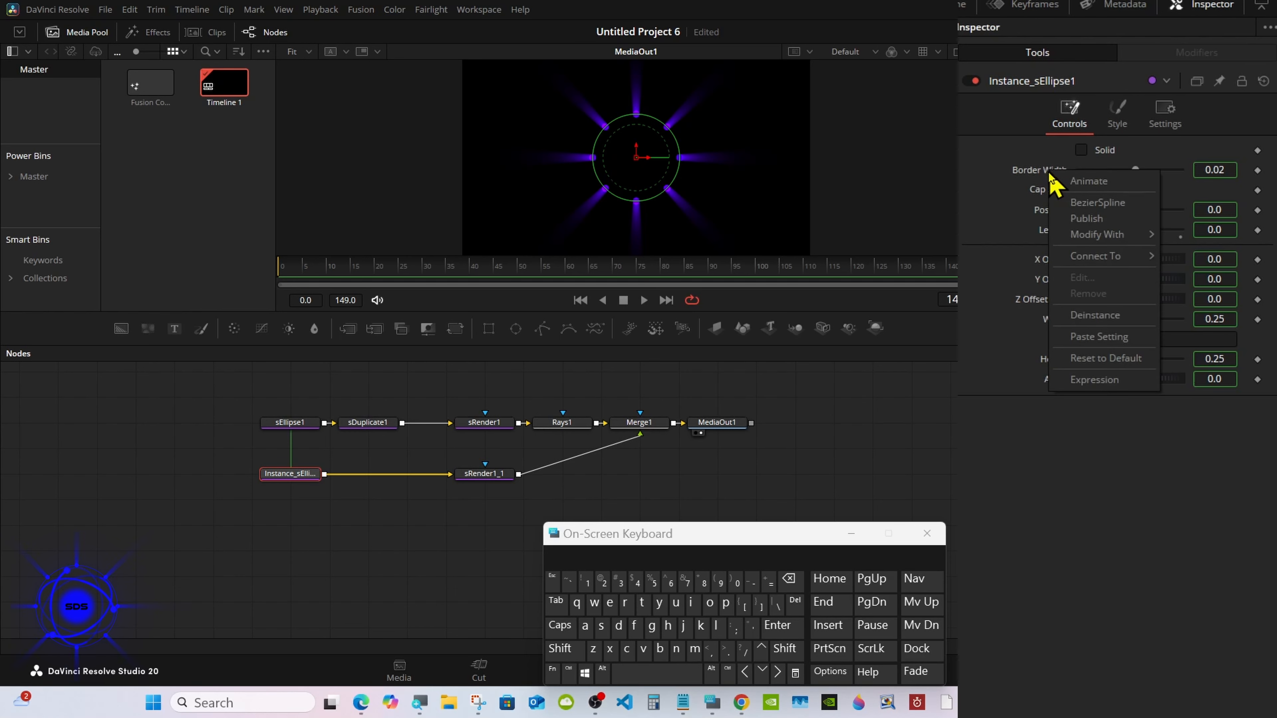
{"action": "left_click", "coordinate": [1087, 322]}
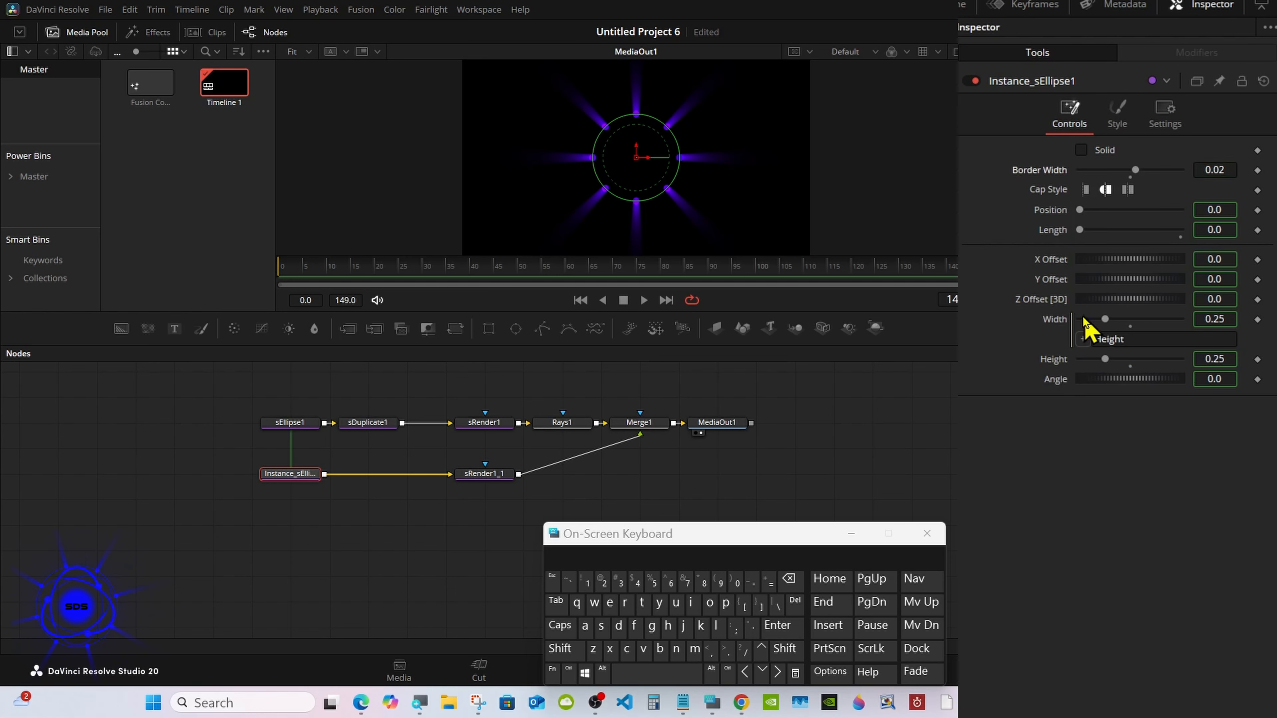
{"action": "right_click", "coordinate": [1056, 234]}
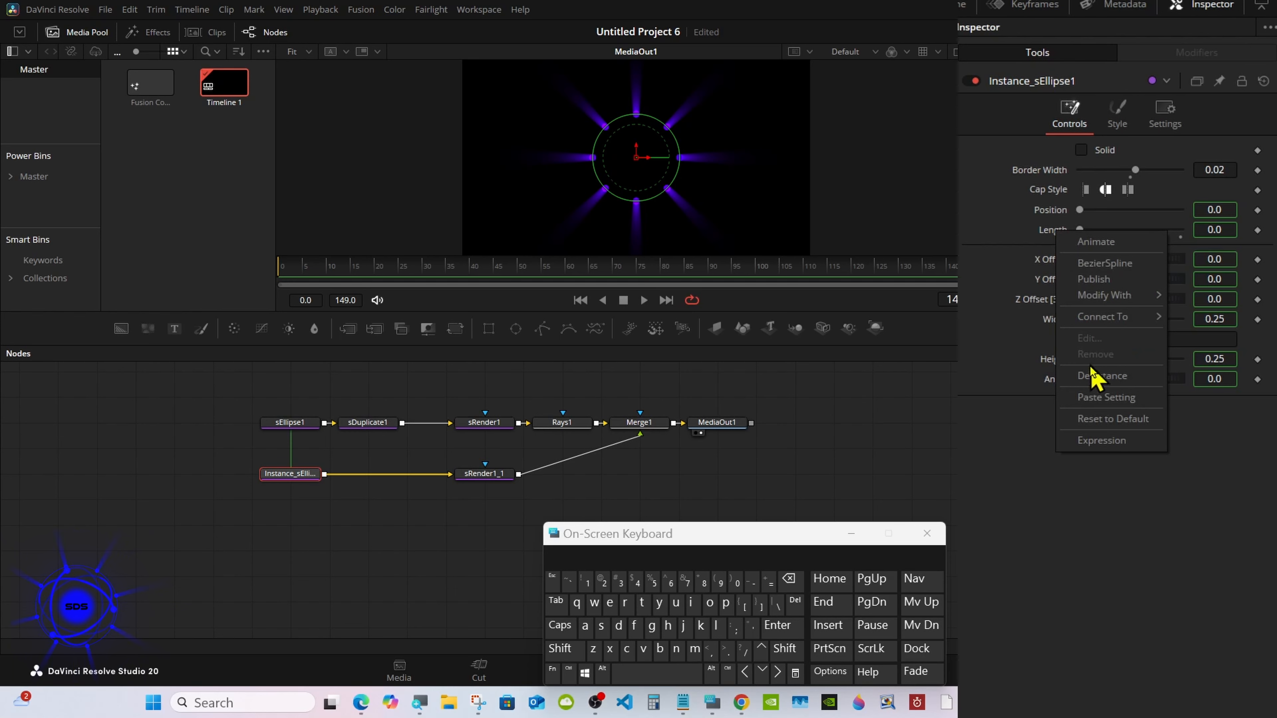
{"action": "left_click", "coordinate": [1093, 382]}
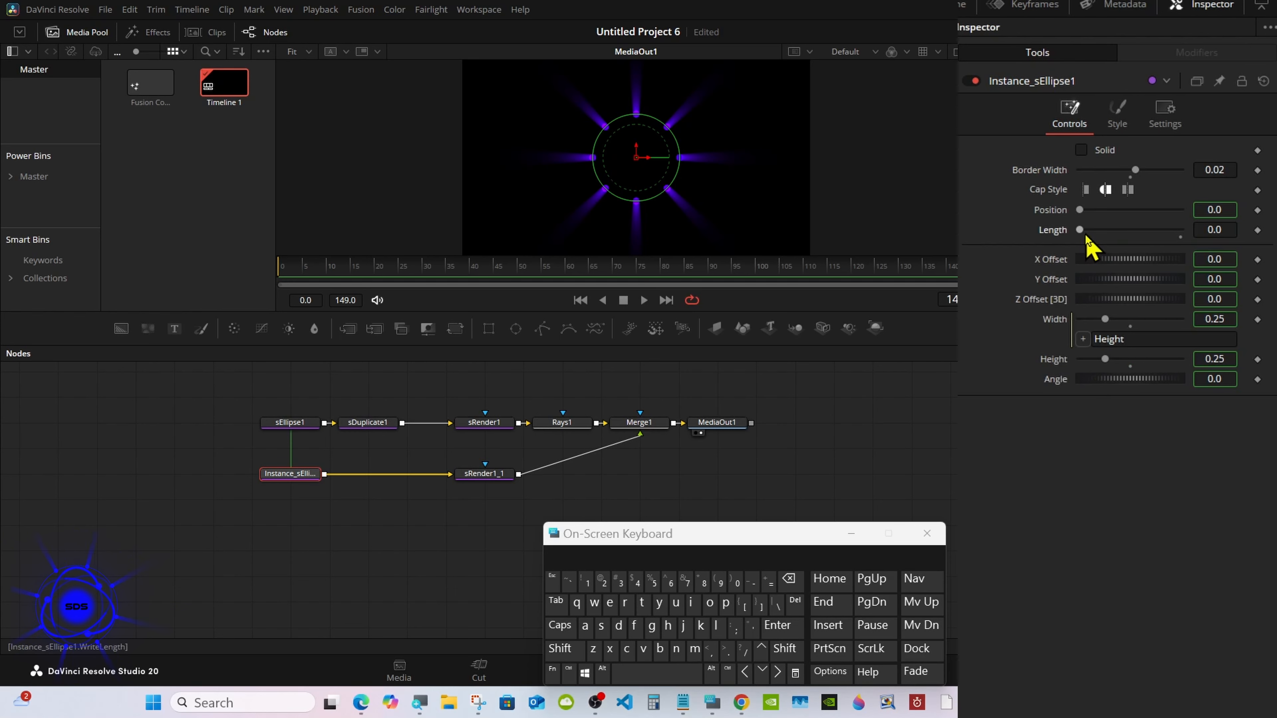
{"action": "left_click_drag", "start_coordinate": [1079, 230], "coordinate": [1202, 230]}
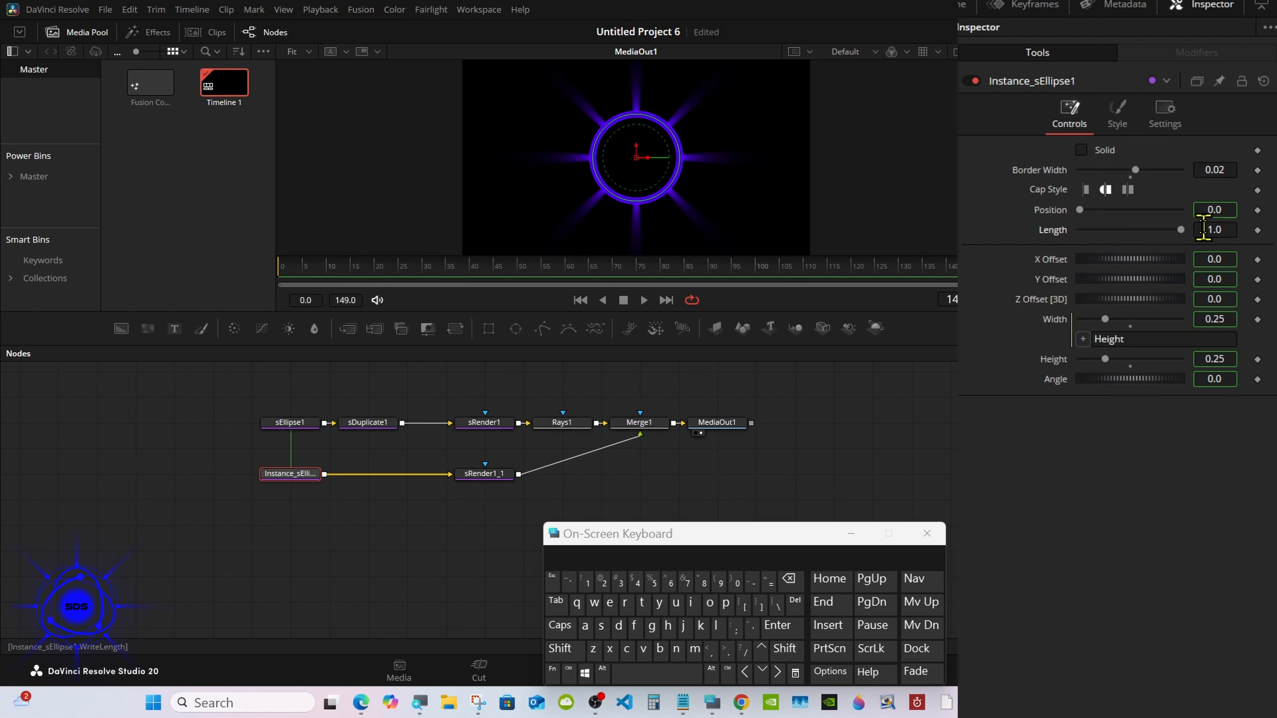
Set the Border Width of Instance_sEllipse1 to 0.004.
{"action": "left_click", "coordinate": [1219, 170]}
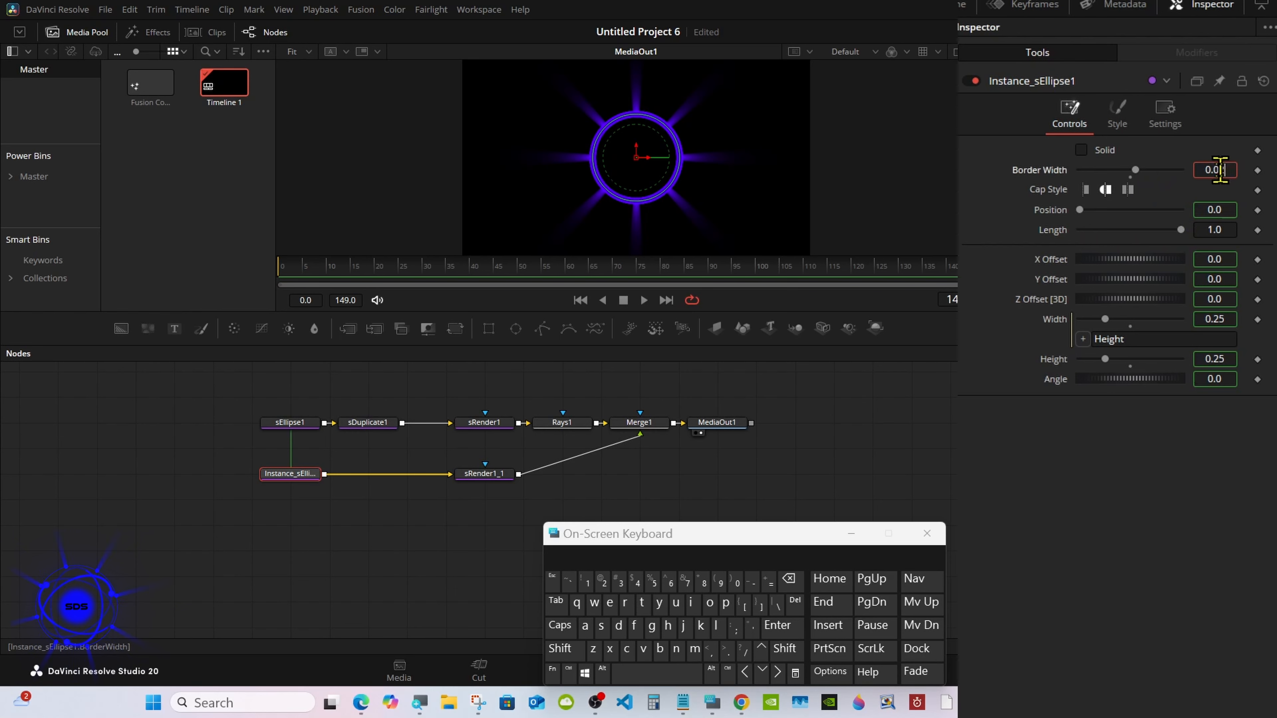
{"action": "left_click", "coordinate": [789, 583]}
{"action": "left_click", "coordinate": [737, 582]}
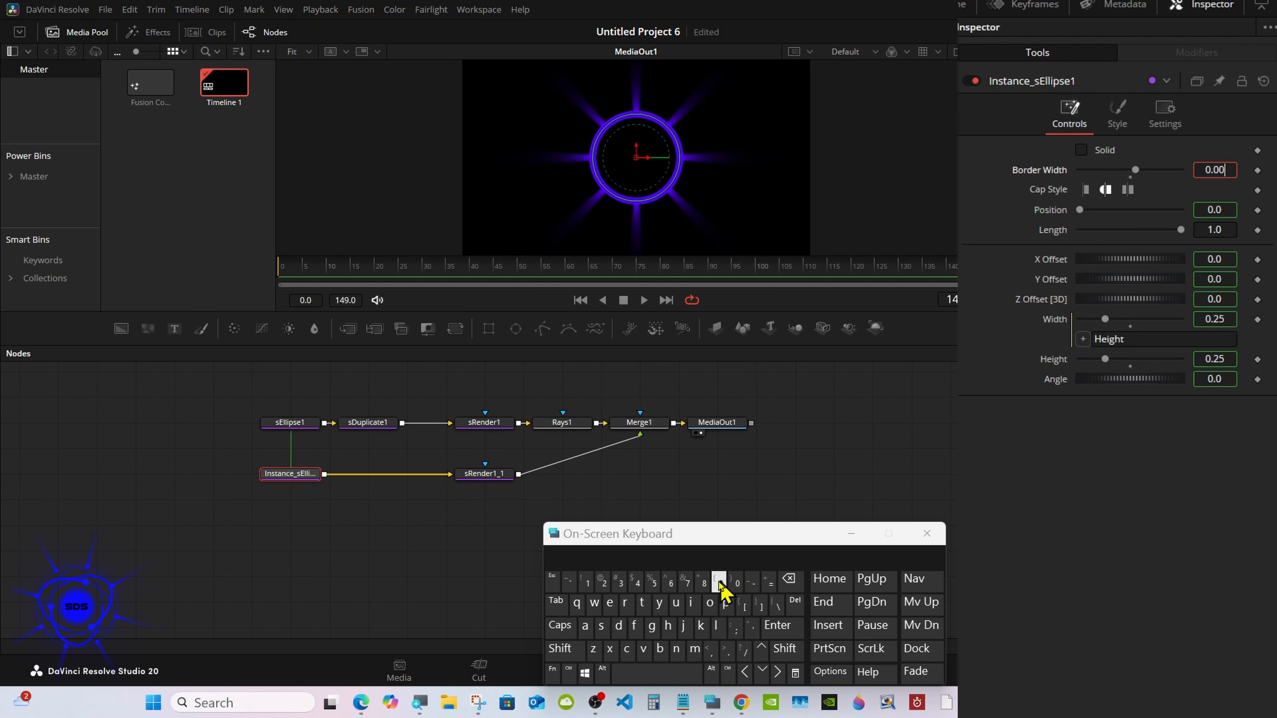
{"action": "left_click", "coordinate": [635, 583]}
{"action": "left_click", "coordinate": [777, 625]}
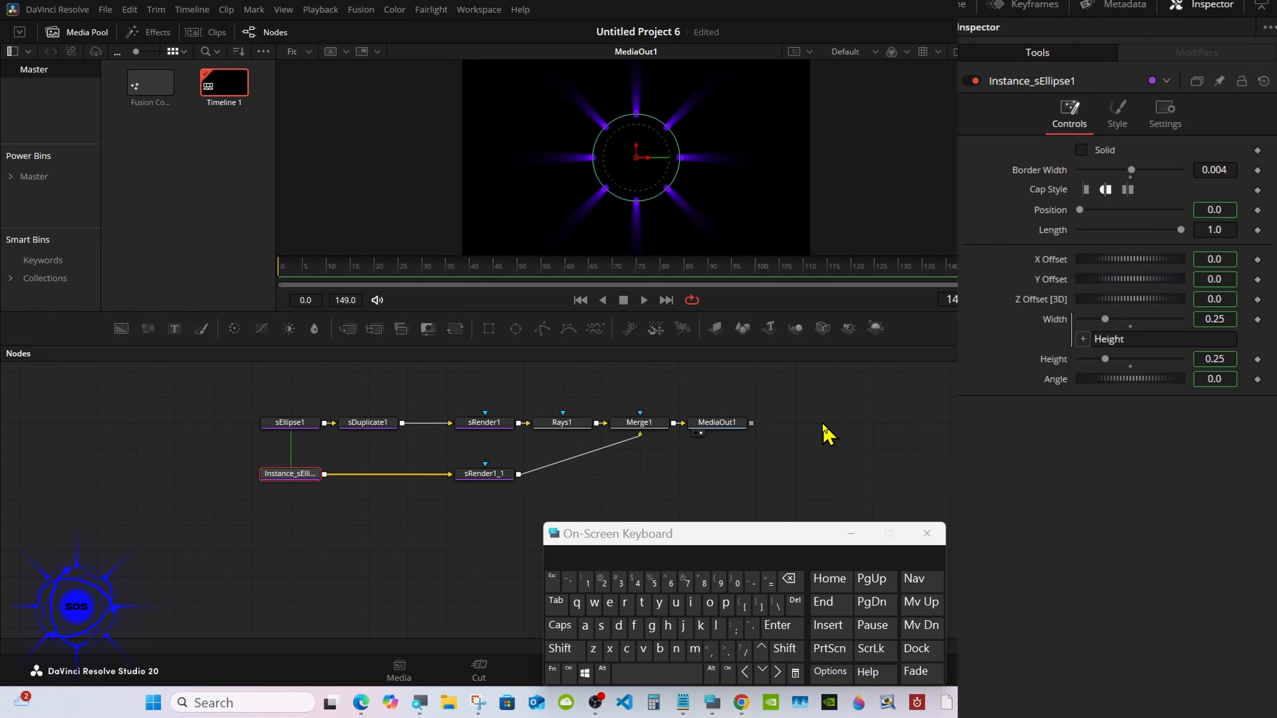
{"action": "left_click", "coordinate": [826, 432]}
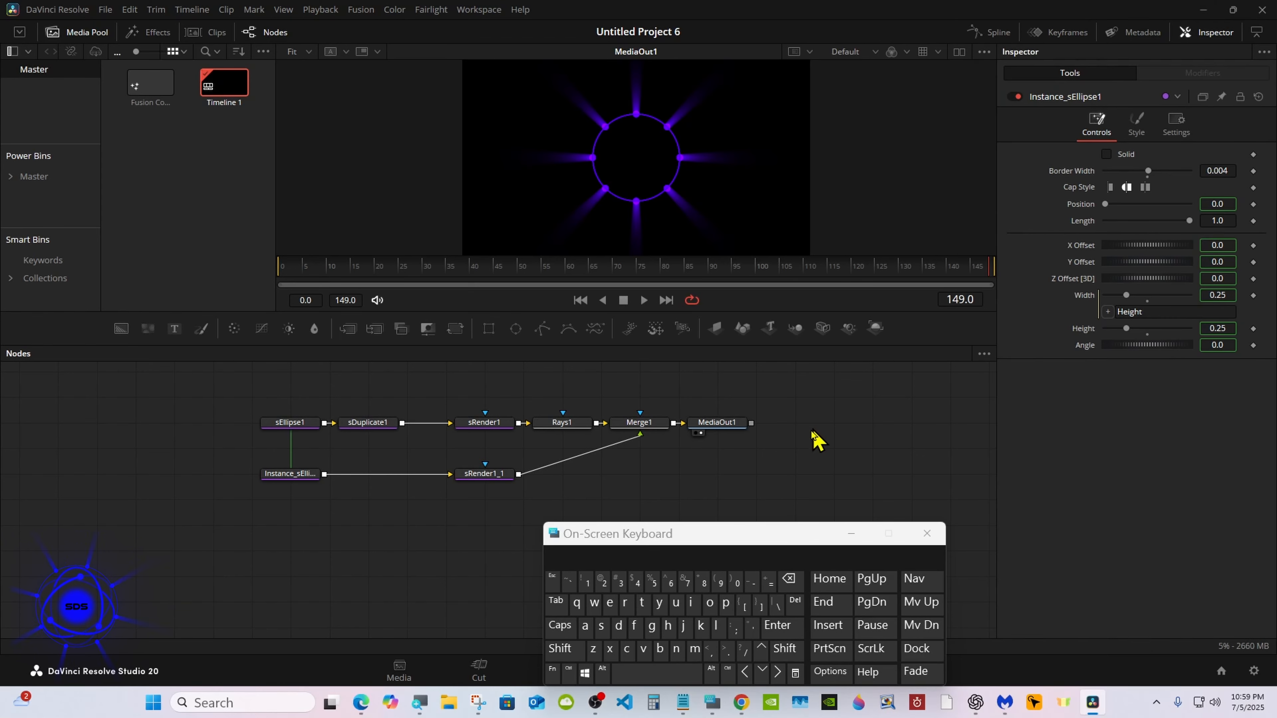
Move MediaOut1 farther from Merge1 and shift the whole node tree down slightly.
{"action": "left_click_drag", "start_coordinate": [710, 534], "coordinate": [900, 534]}
{"action": "left_click_drag", "start_coordinate": [729, 433], "coordinate": [845, 433]}
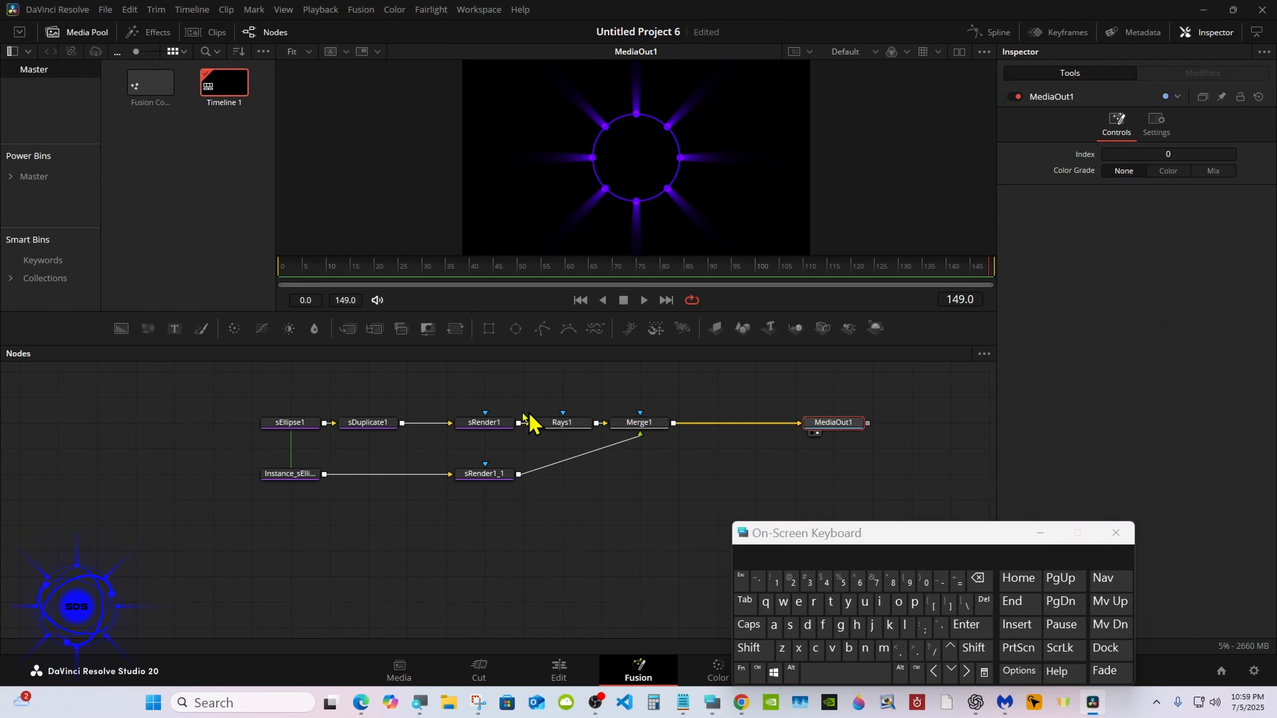
{"action": "left_click_drag", "start_coordinate": [243, 387], "coordinate": [828, 479]}
{"action": "left_click_drag", "start_coordinate": [830, 428], "coordinate": [824, 453]}
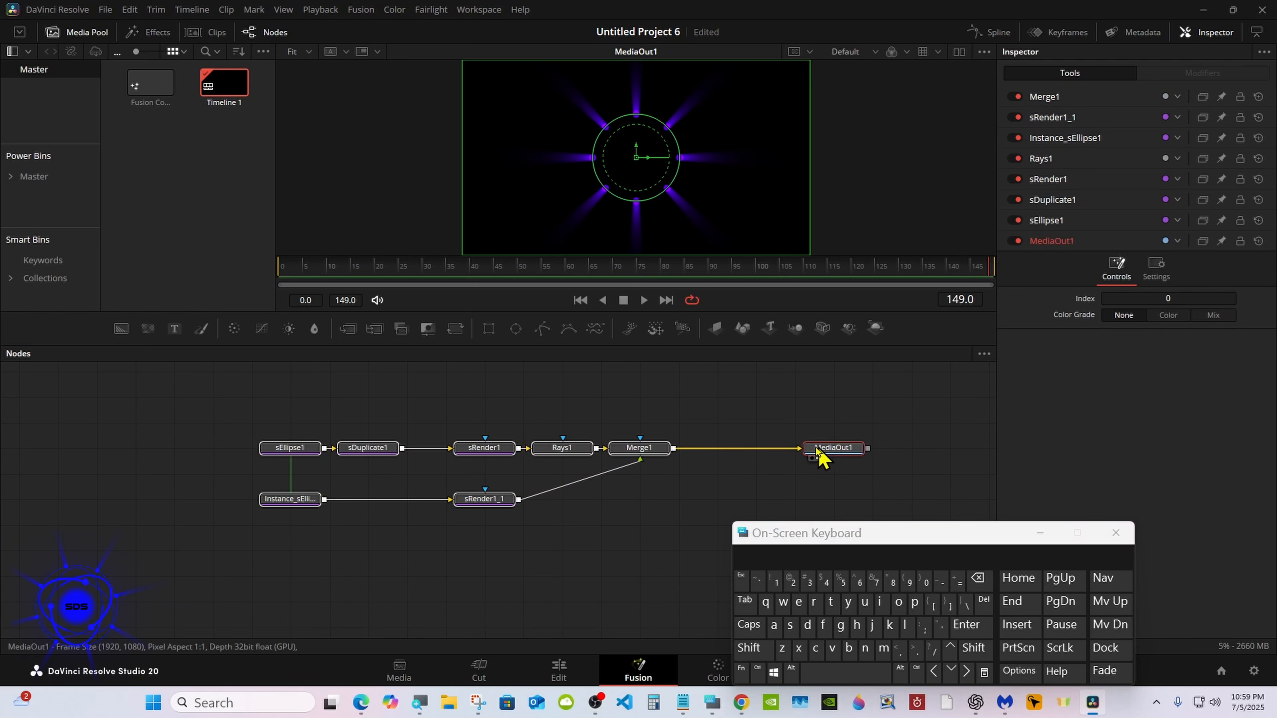
Insert a second Merge node after Merge1 and feed a new FastNoise node through a MatteControl node into it.
{"action": "left_click", "coordinate": [650, 453]}
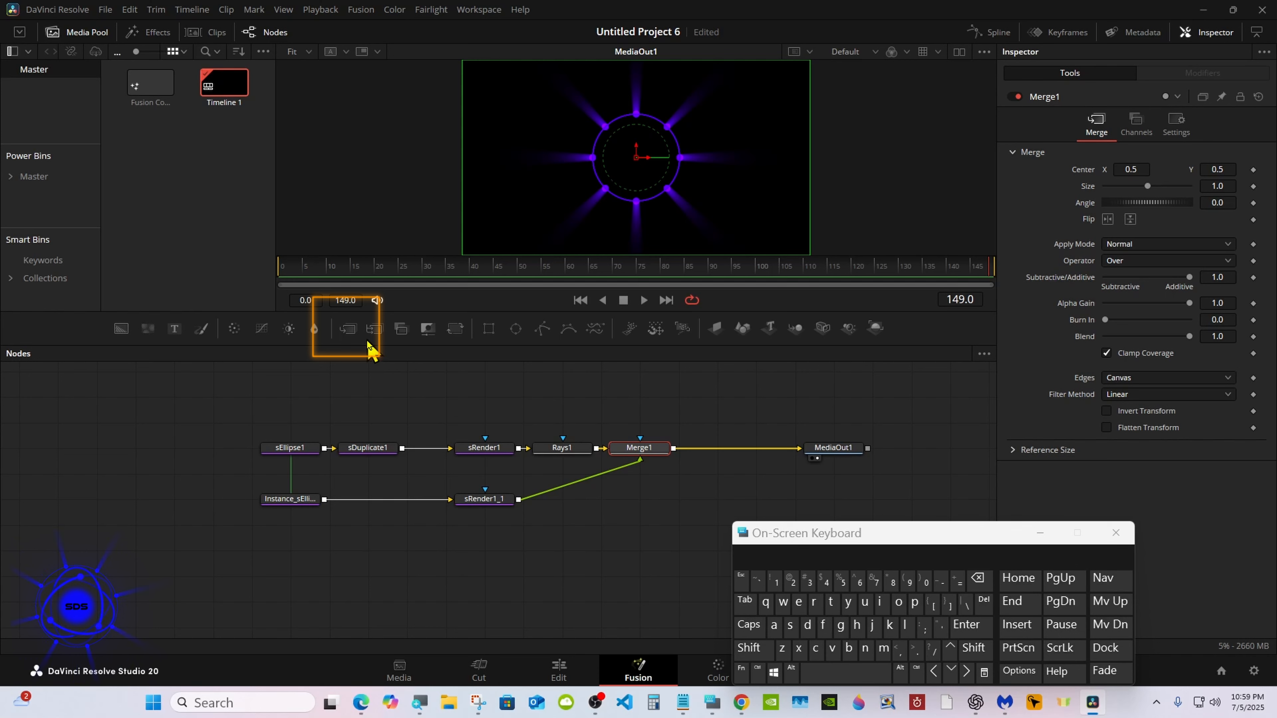
{"action": "left_click", "coordinate": [354, 333]}
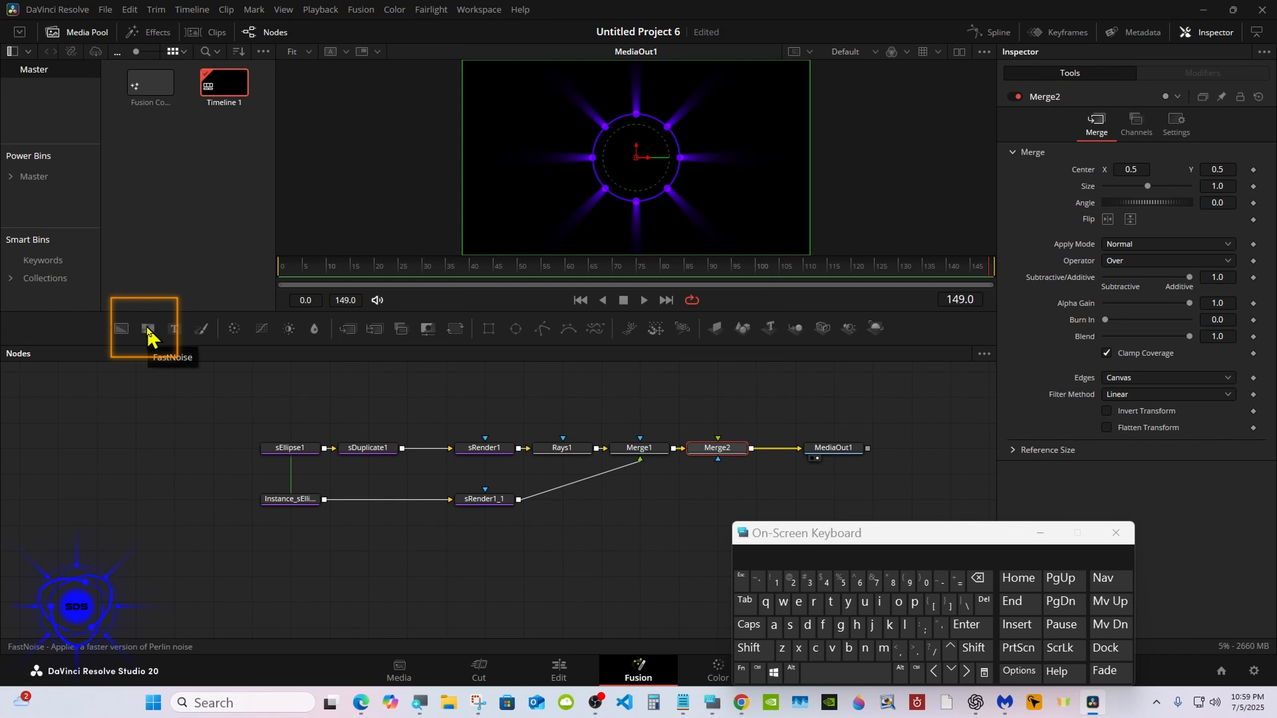
{"action": "left_click_drag", "start_coordinate": [148, 333], "coordinate": [486, 409]}
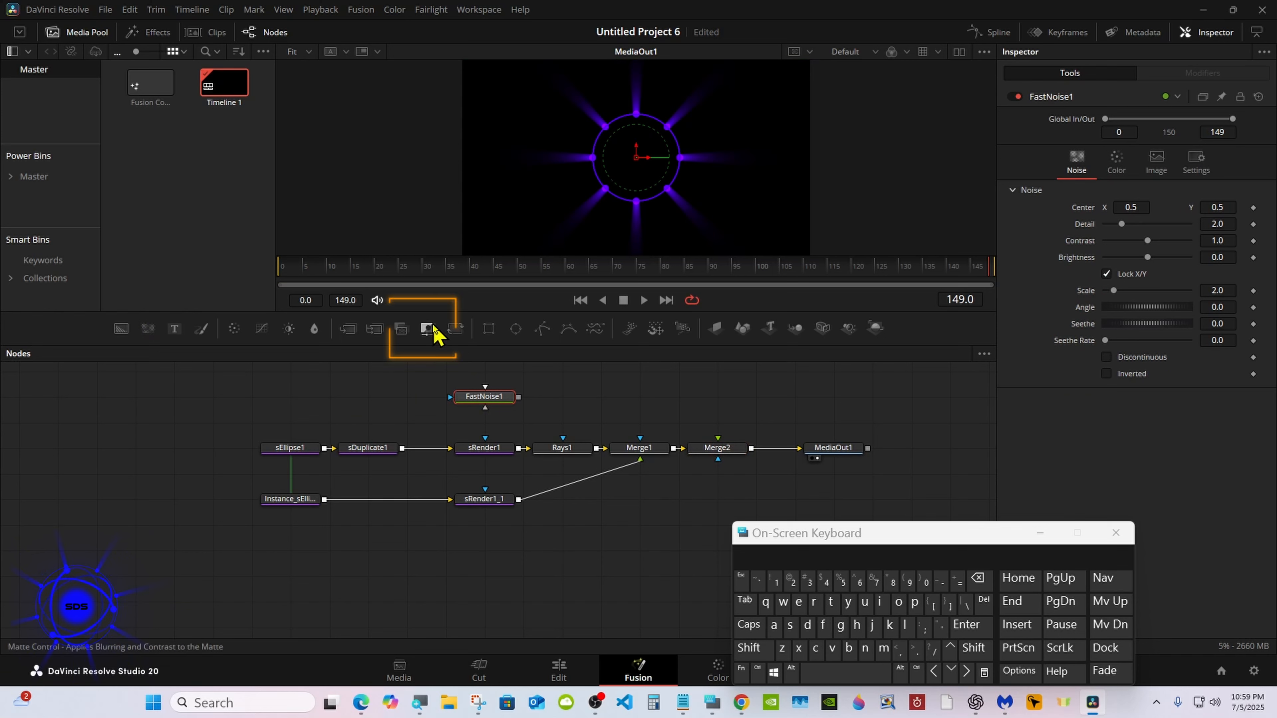
{"action": "left_click_drag", "start_coordinate": [429, 329], "coordinate": [562, 398]}
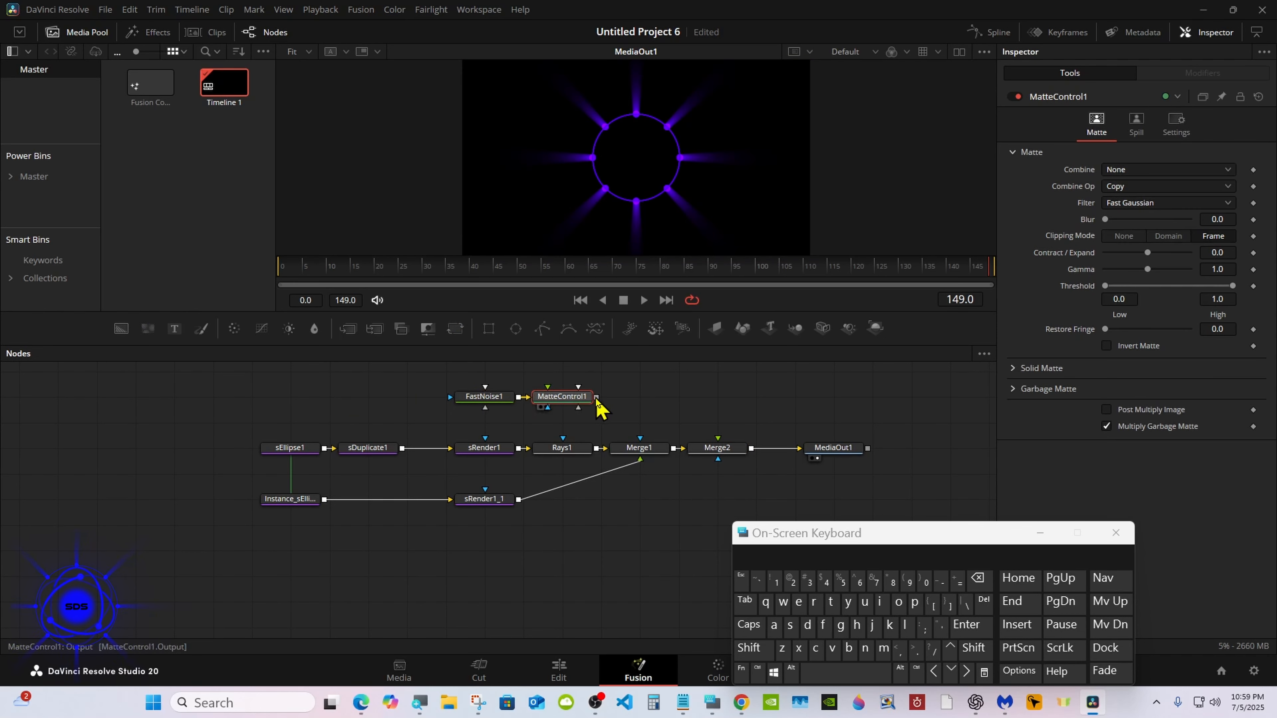
{"action": "left_click_drag", "start_coordinate": [597, 397], "coordinate": [714, 449]}
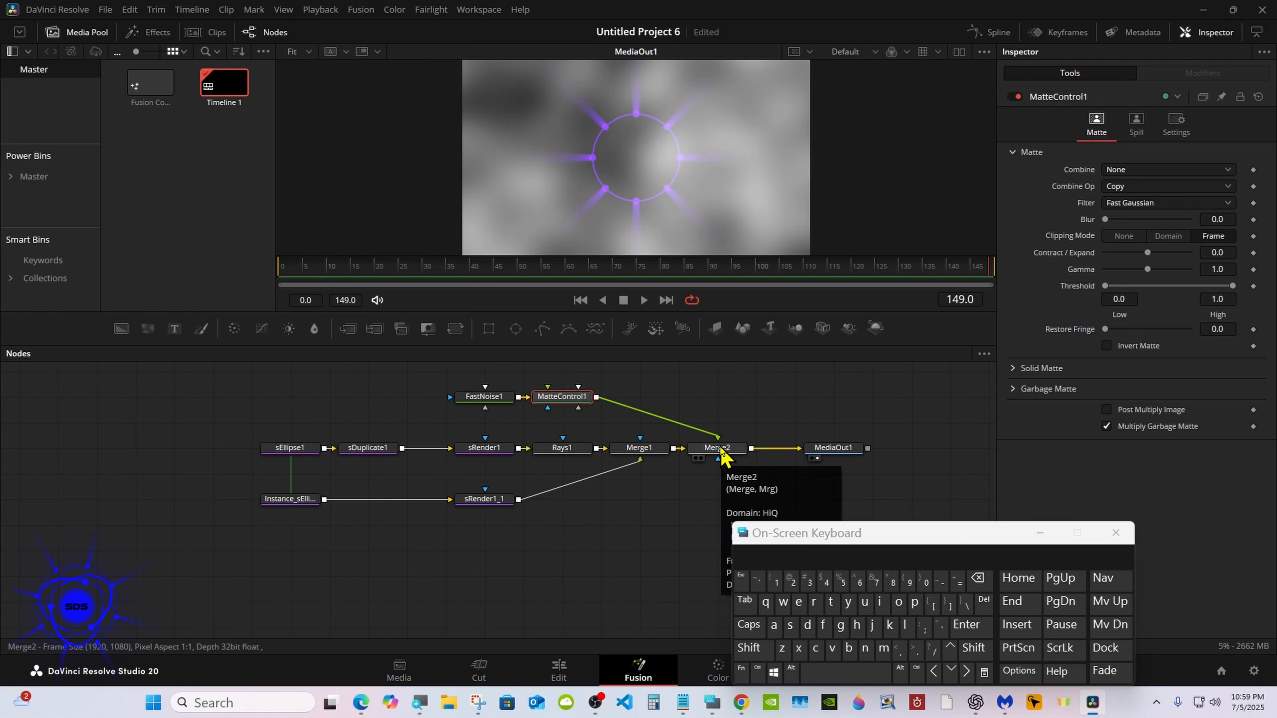
Shift all nodes further down to make room above FastNoise1 and MatteControl1, and deselect them.
{"action": "left_click_drag", "start_coordinate": [267, 373], "coordinate": [809, 496]}
{"action": "left_click_drag", "start_coordinate": [824, 449], "coordinate": [821, 478]}
{"action": "left_click_drag", "start_coordinate": [803, 531], "coordinate": [861, 532]}
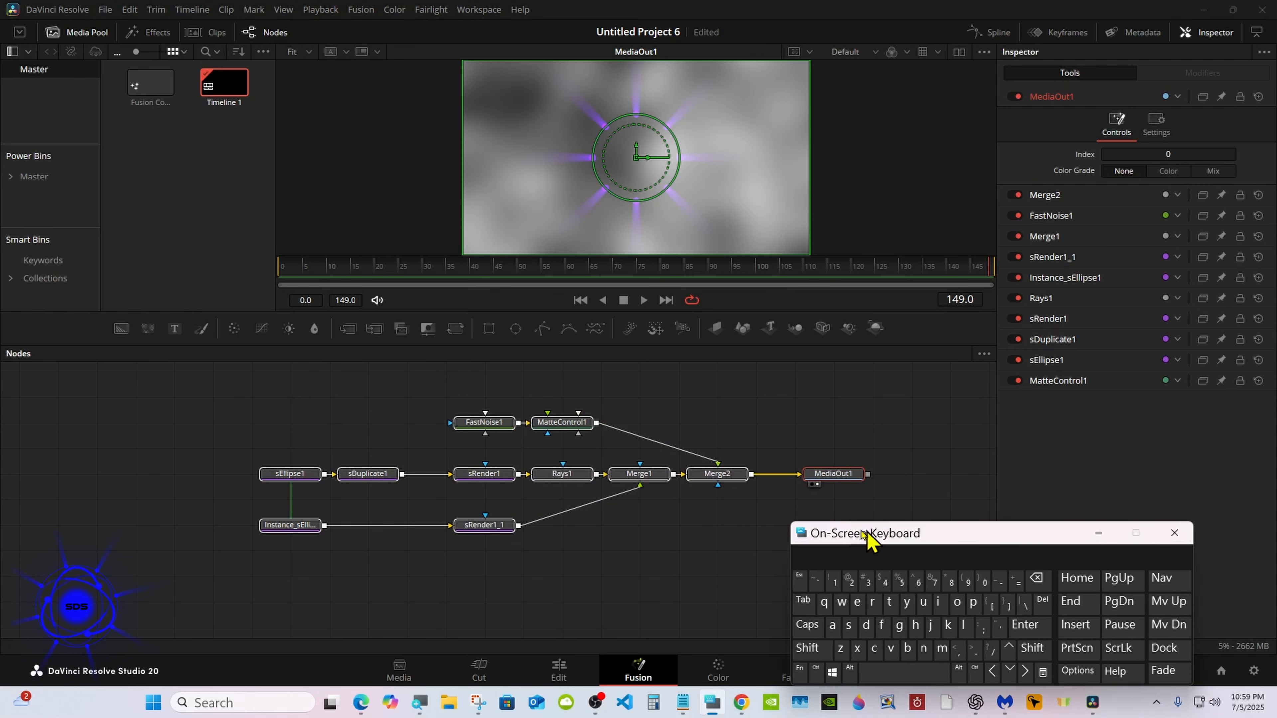
{"action": "left_click", "coordinate": [744, 527]}
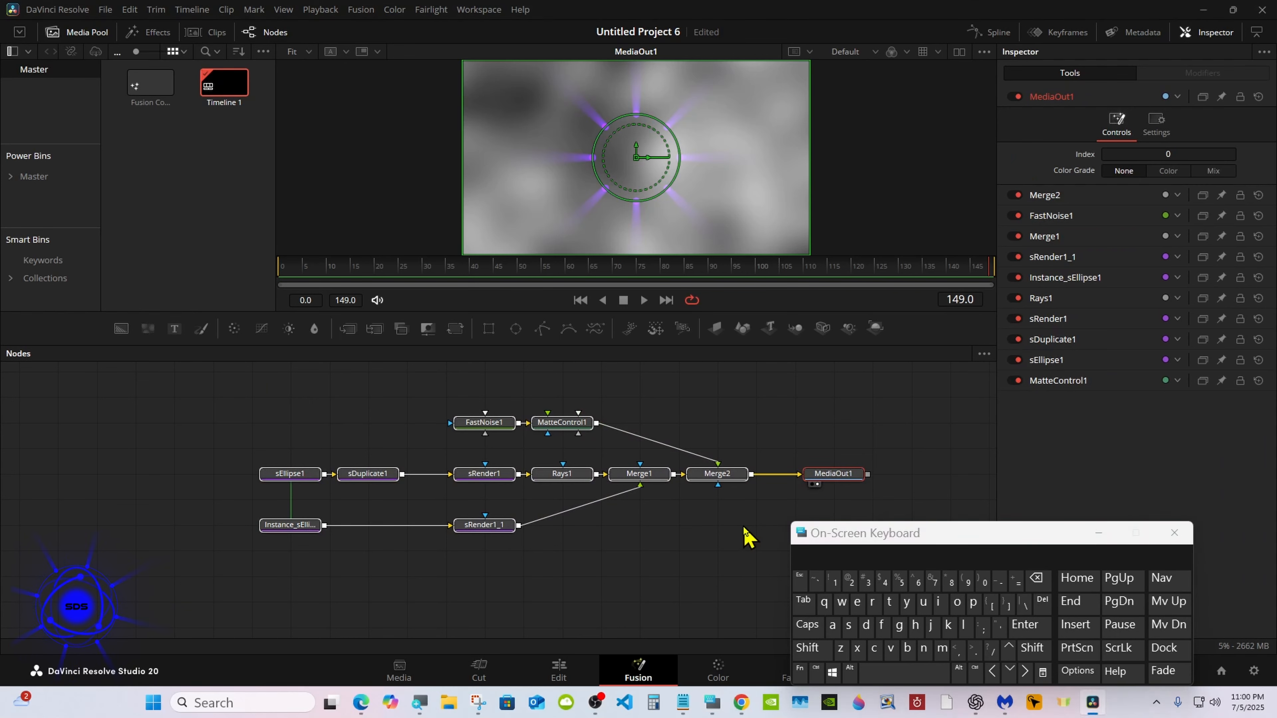
{"action": "left_click", "coordinate": [745, 528]}
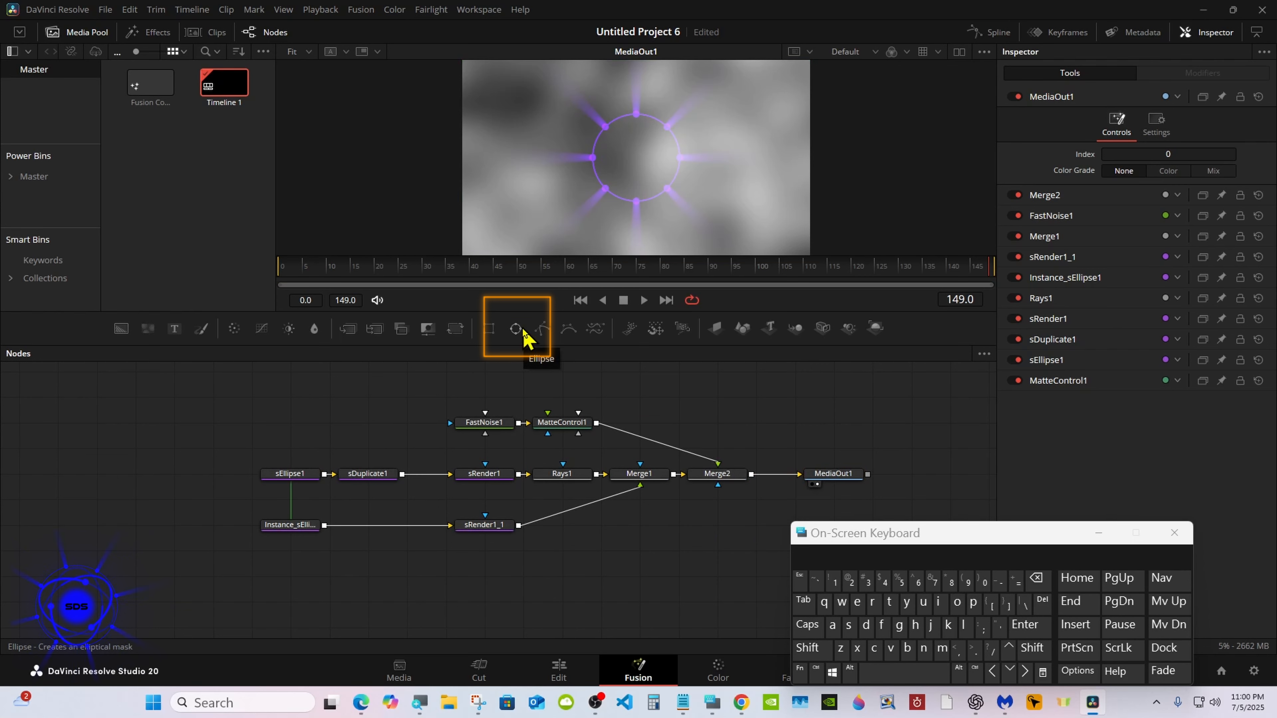
Add an Ellipse mask node above MatteControl1 and connect it to MatteControl1 as its Garbage Matte.
{"action": "left_click_drag", "start_coordinate": [523, 336], "coordinate": [553, 393]}
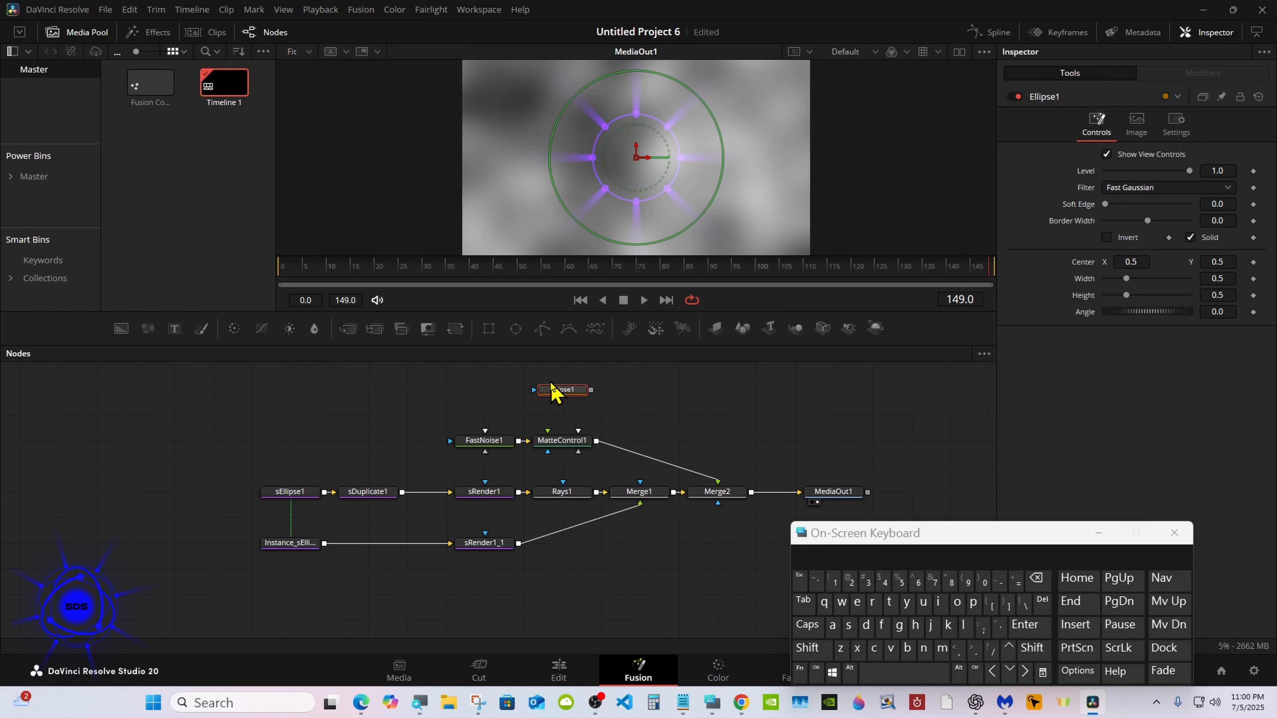
{"action": "left_click", "coordinate": [598, 400]}
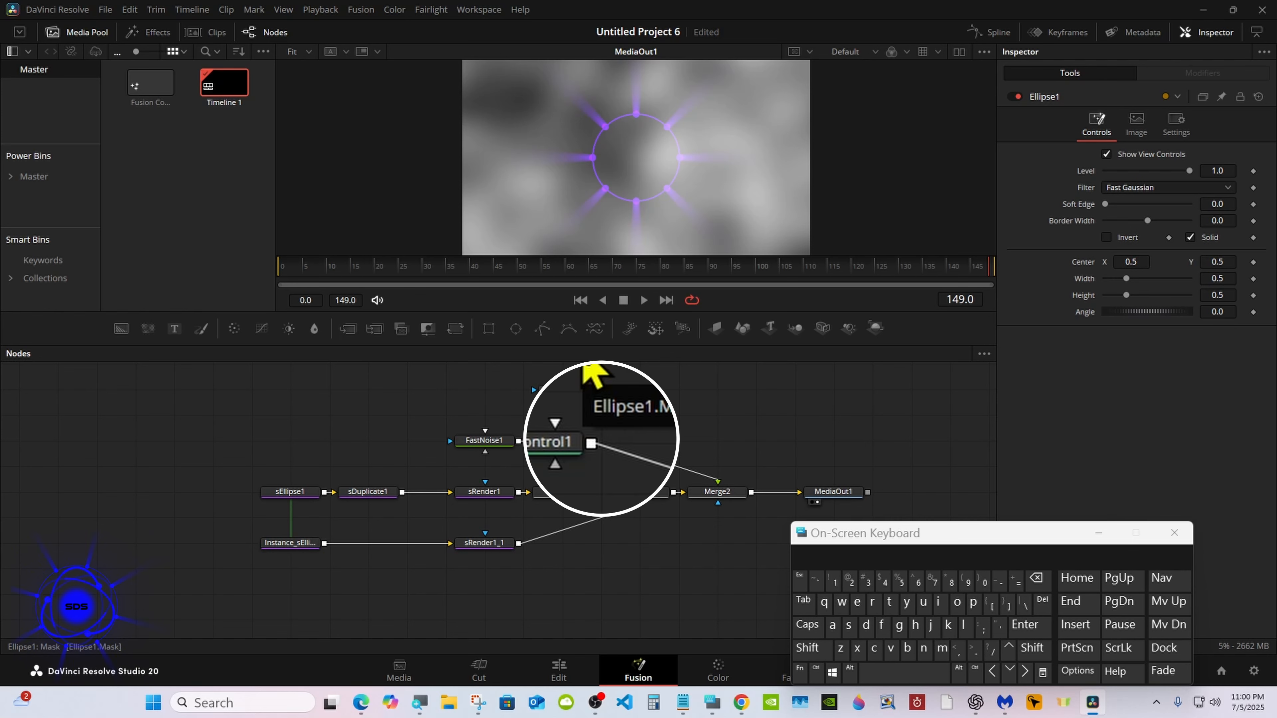
{"action": "left_click_drag", "start_coordinate": [580, 347], "coordinate": [520, 443]}
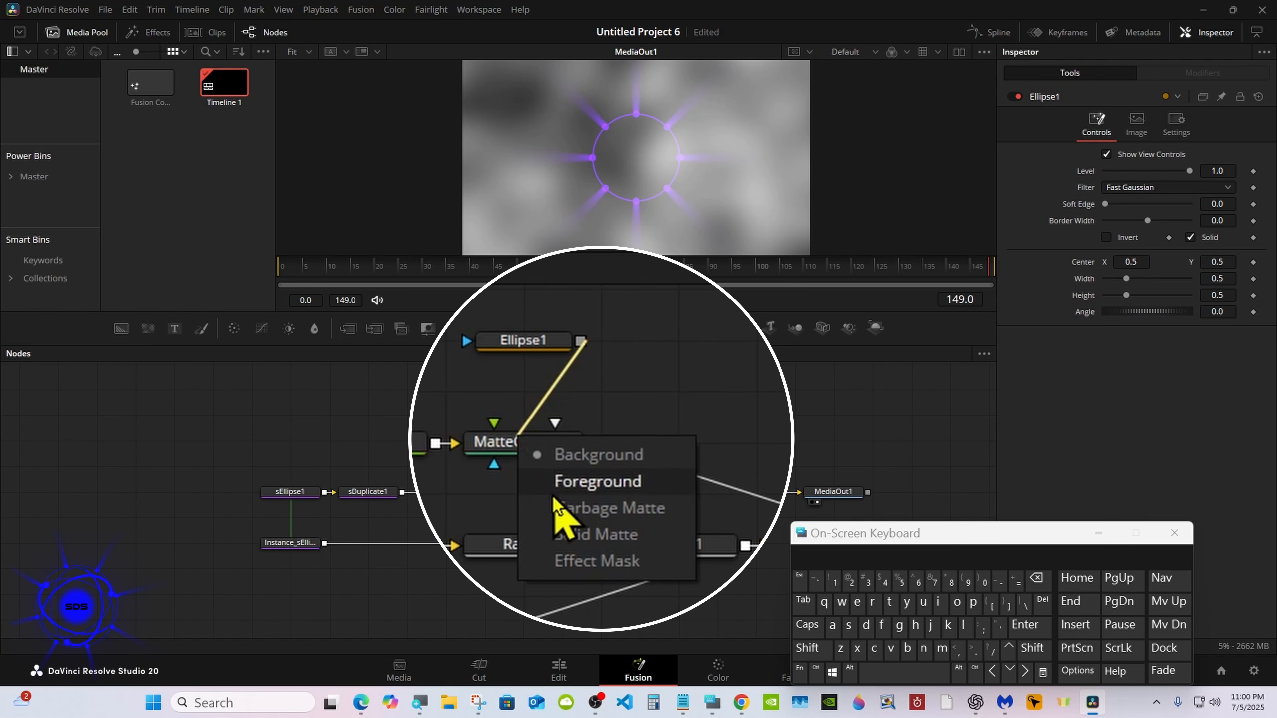
{"action": "left_click", "coordinate": [582, 509]}
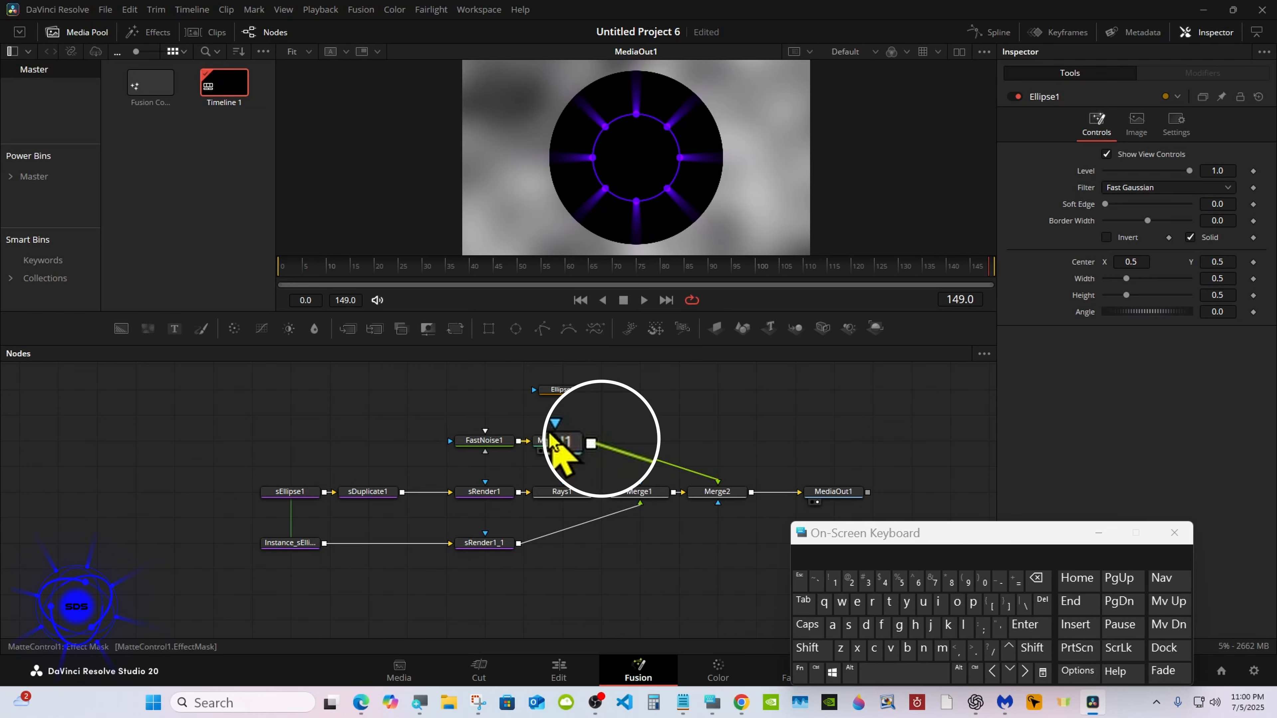
Invert the Garbage Matte of MatteControl1.
{"action": "left_click", "coordinate": [562, 441]}
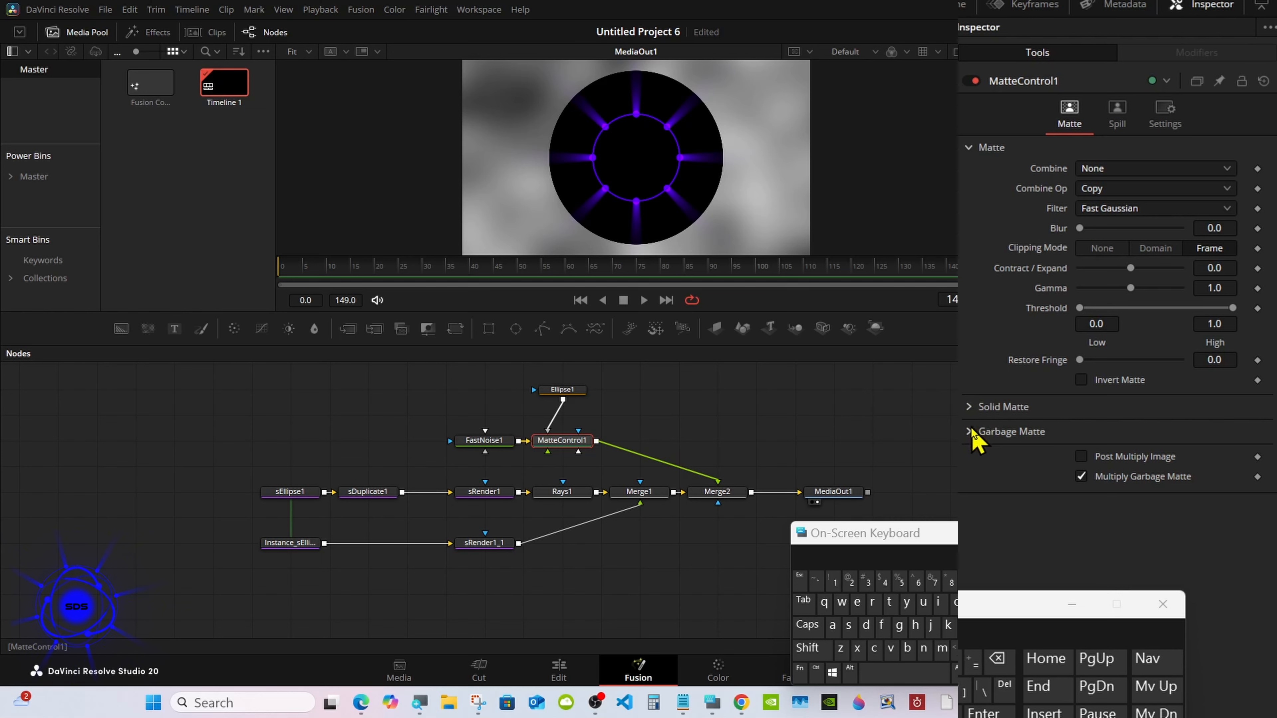
{"action": "left_click", "coordinate": [969, 432]}
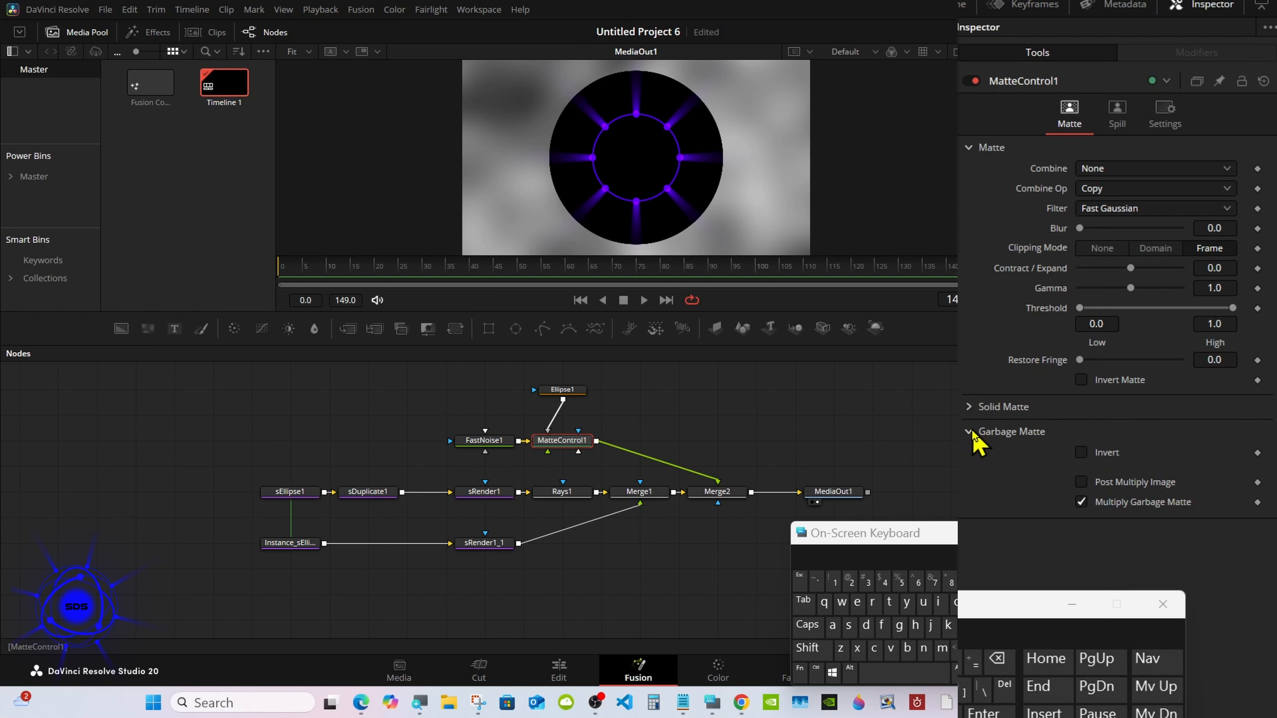
{"action": "left_click", "coordinate": [1080, 452]}
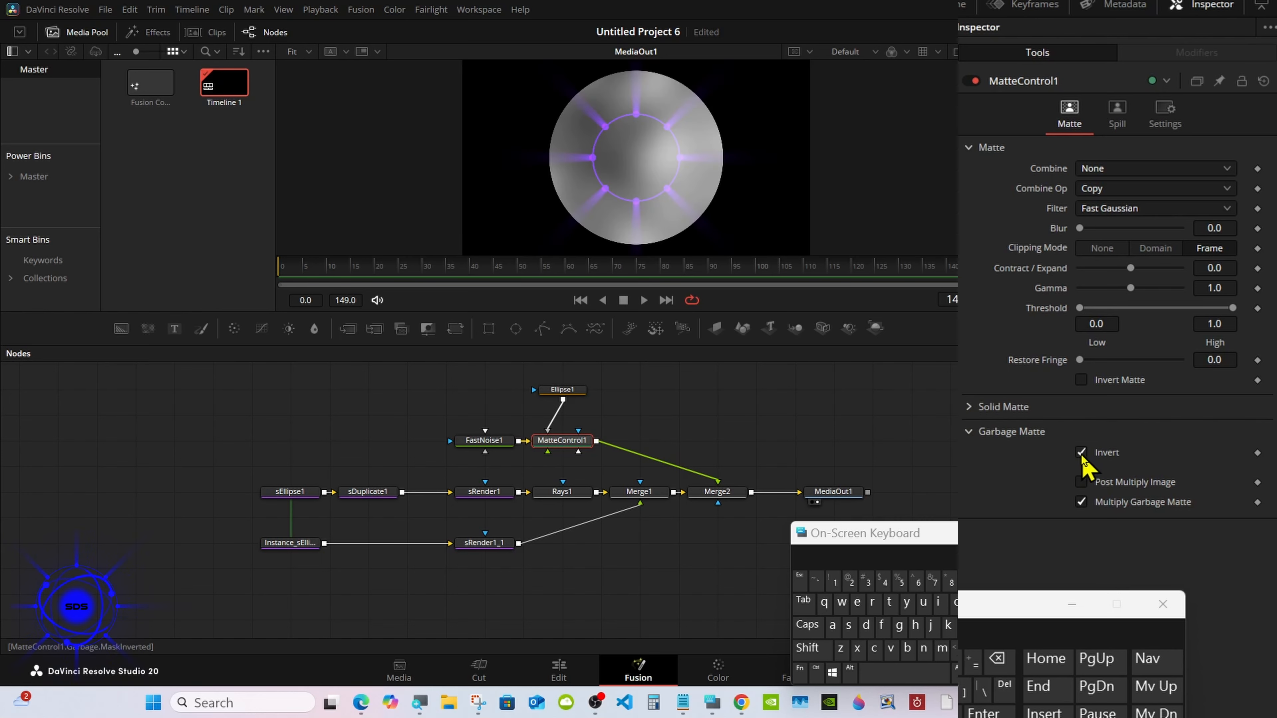
Link Ellipse1's Width to its Height with an expression, set the Height to 0.236, and enlarge the viewer.
{"action": "left_click_drag", "start_coordinate": [562, 389], "coordinate": [523, 389]}
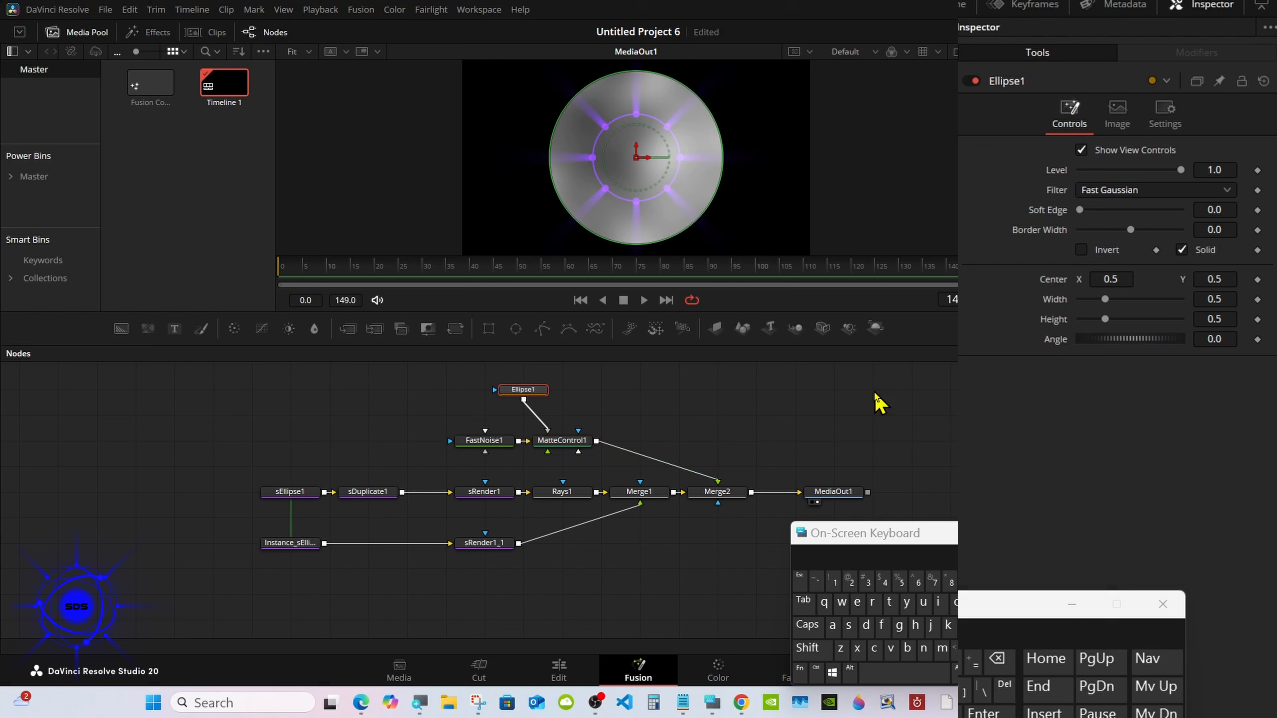
{"action": "right_click", "coordinate": [1052, 311]}
{"action": "left_click", "coordinate": [1083, 489]}
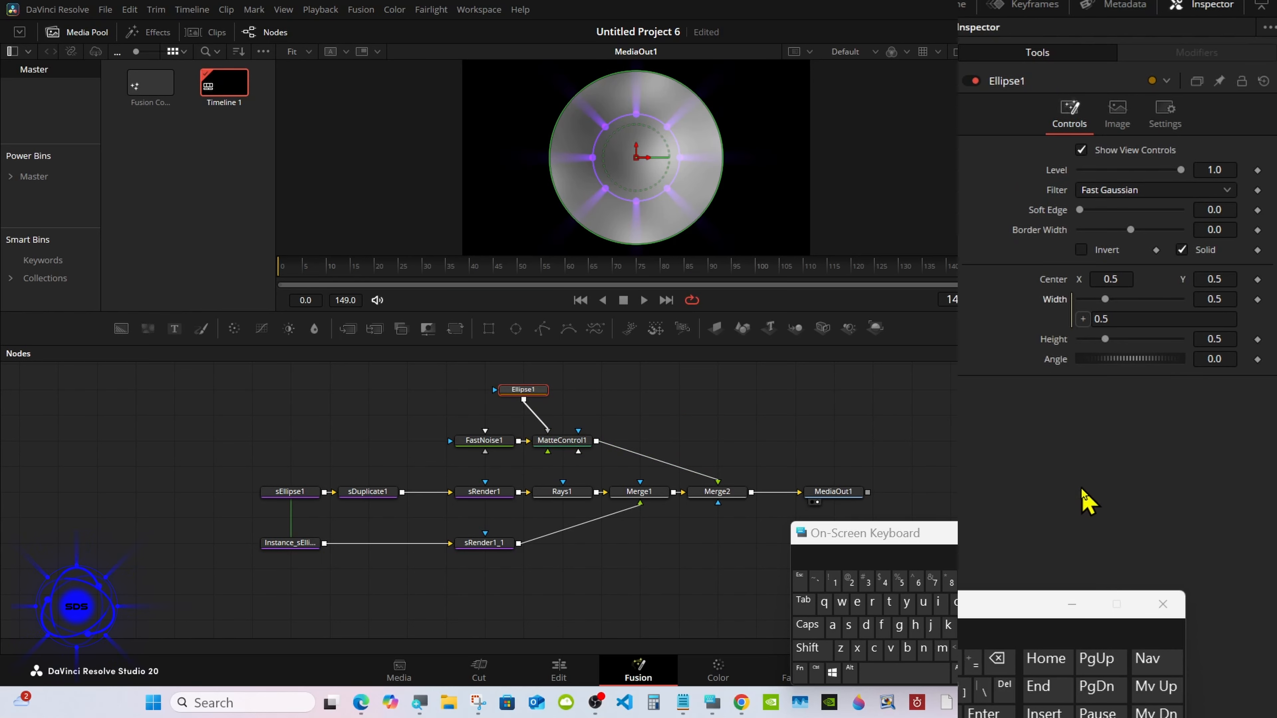
{"action": "left_click_drag", "start_coordinate": [1083, 321], "coordinate": [1087, 351]}
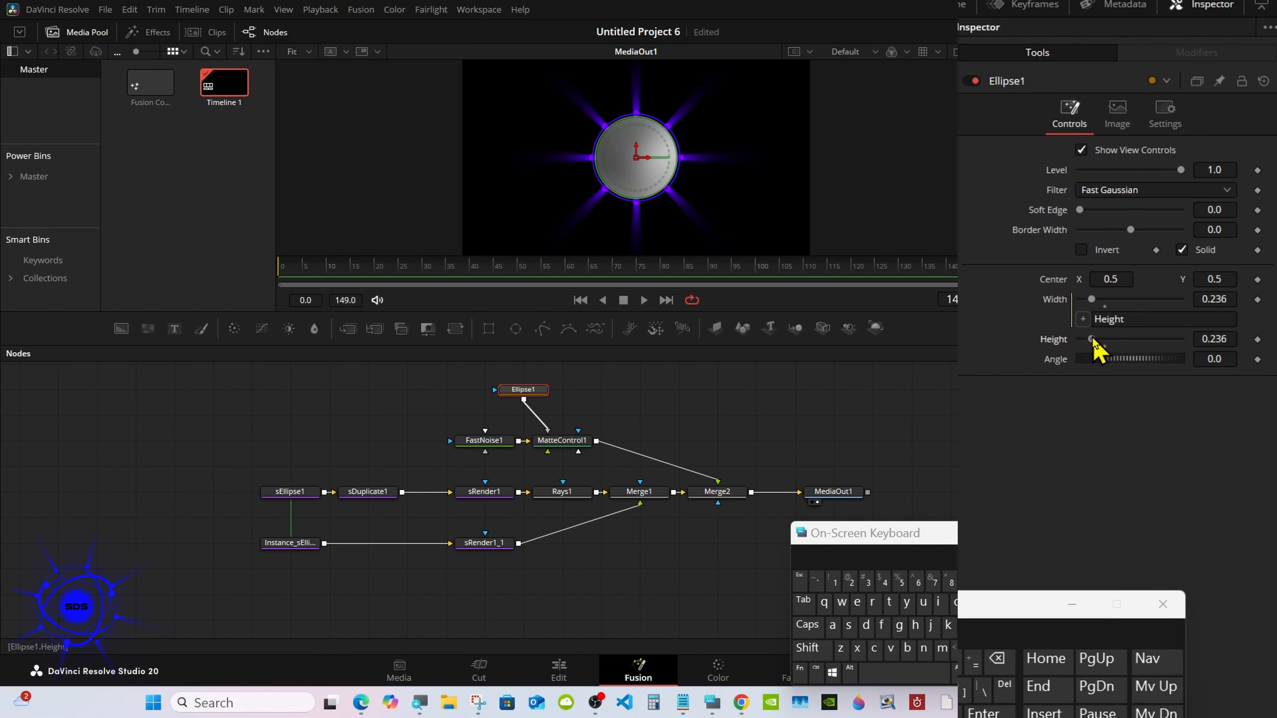
{"action": "left_click_drag", "start_coordinate": [681, 347], "coordinate": [676, 422]}
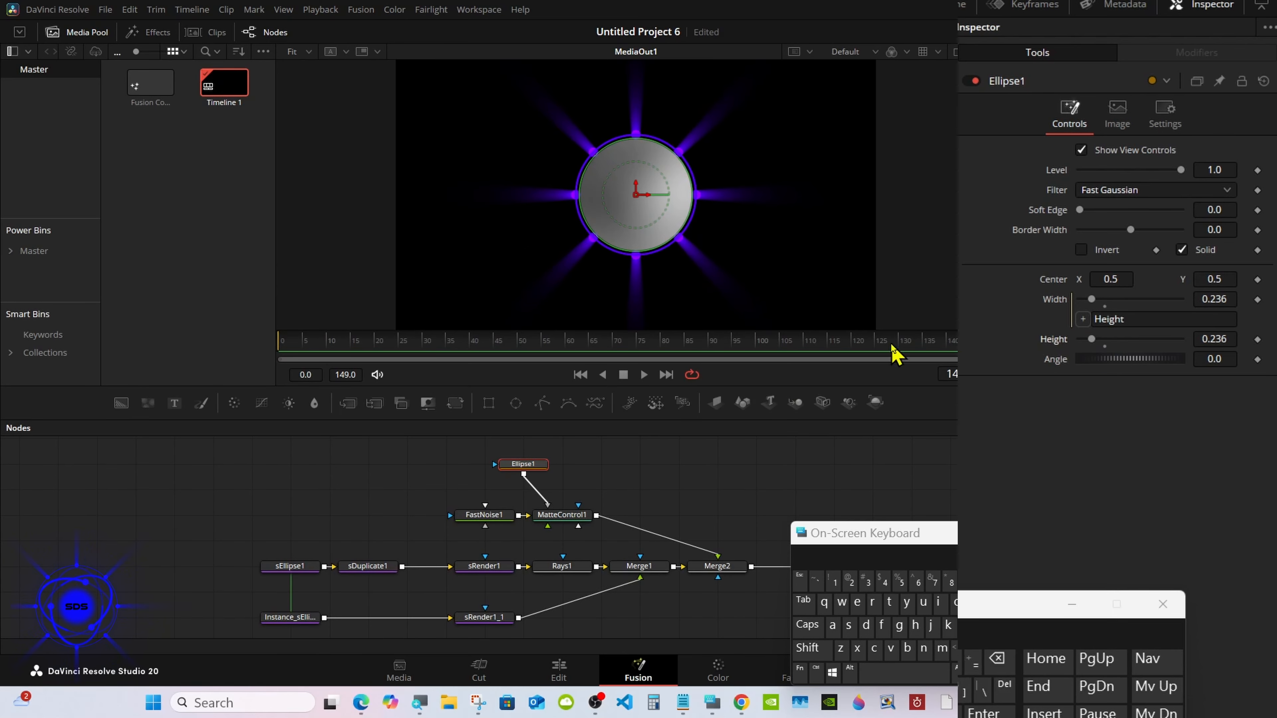
Set Ellipse1's Height to 0.248 and make the viewer smaller to give the node graph more room.
{"action": "scroll", "coordinate": [1212, 338], "scroll_direction": "up", "scroll_amount": 12}
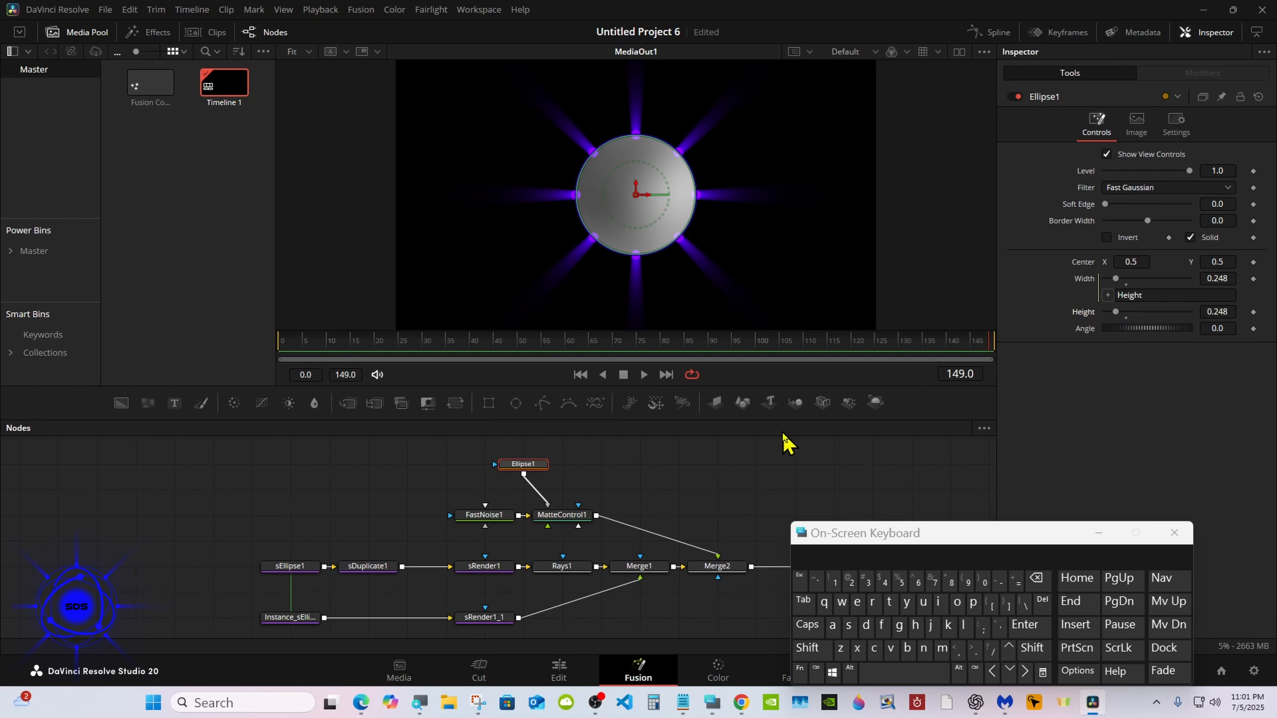
{"action": "left_click_drag", "start_coordinate": [715, 419], "coordinate": [683, 364]}
Set FastNoise1's Detail to 10.0, its Contrast to 5.0 and its Seethe Rate to 0.1.
{"action": "left_click", "coordinate": [484, 459]}
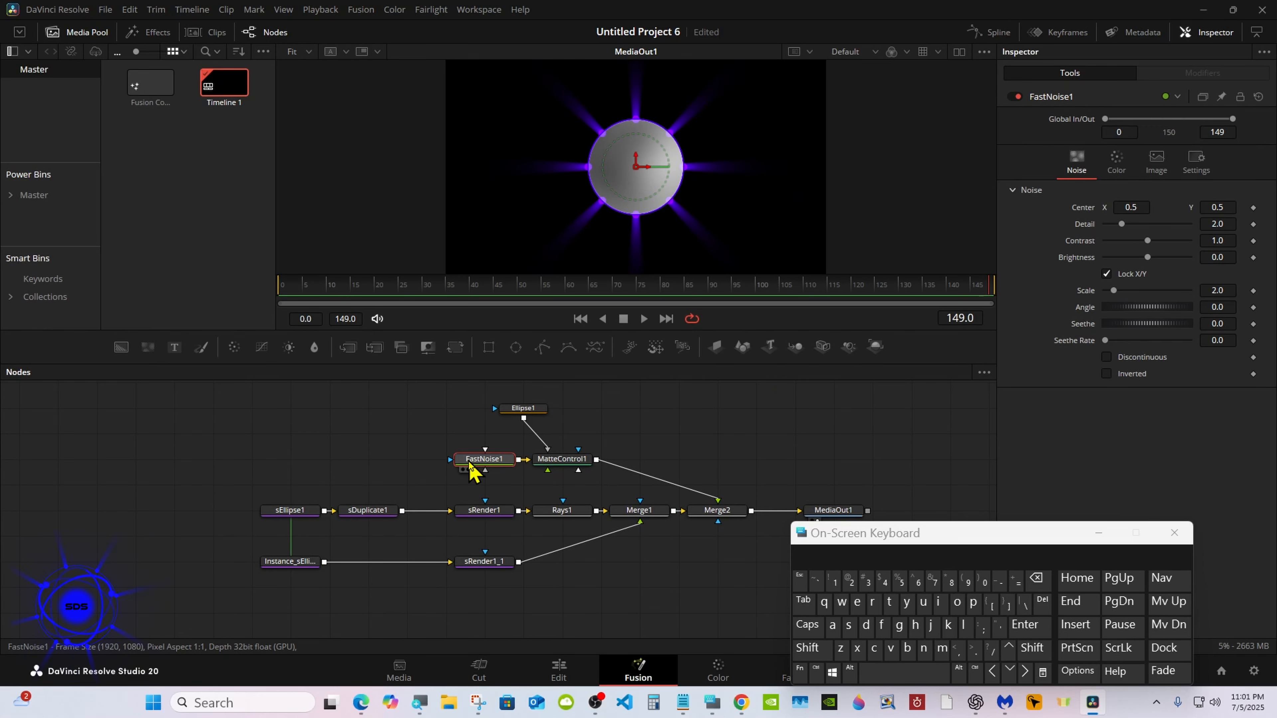
{"action": "left_click_drag", "start_coordinate": [983, 524], "coordinate": [843, 531]}
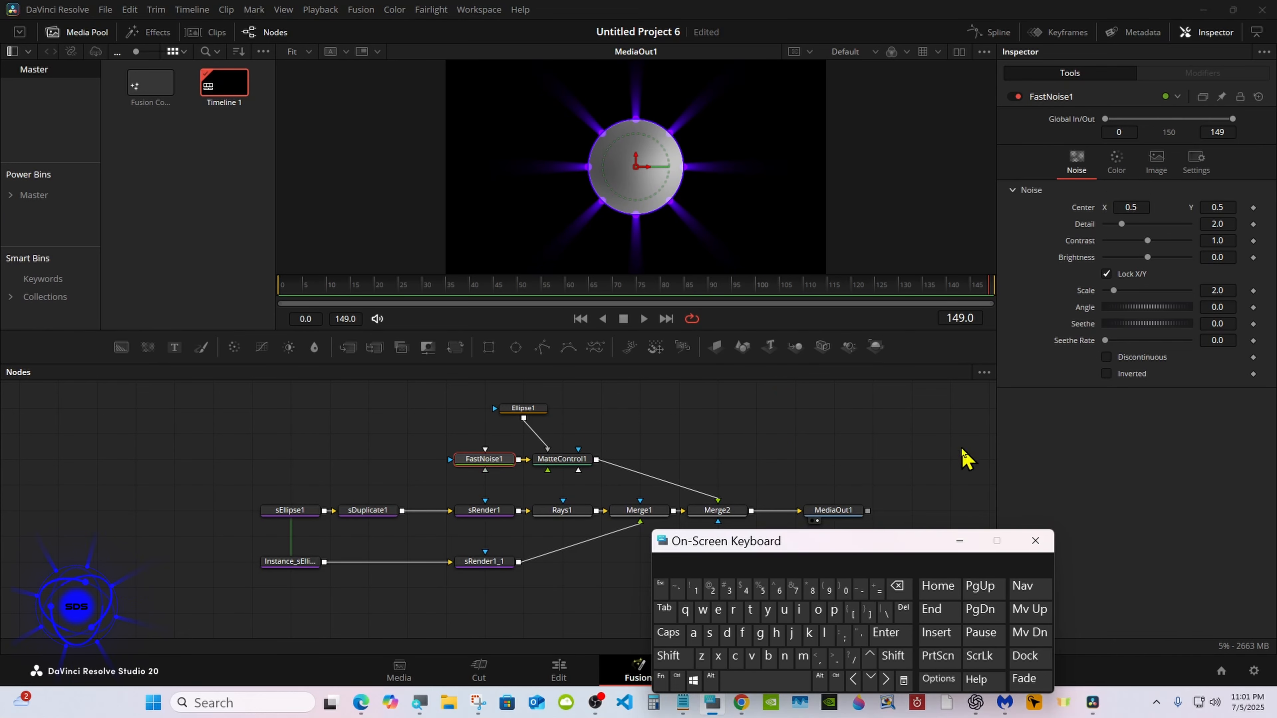
{"action": "left_click_drag", "start_coordinate": [1099, 235], "coordinate": [1264, 238]}
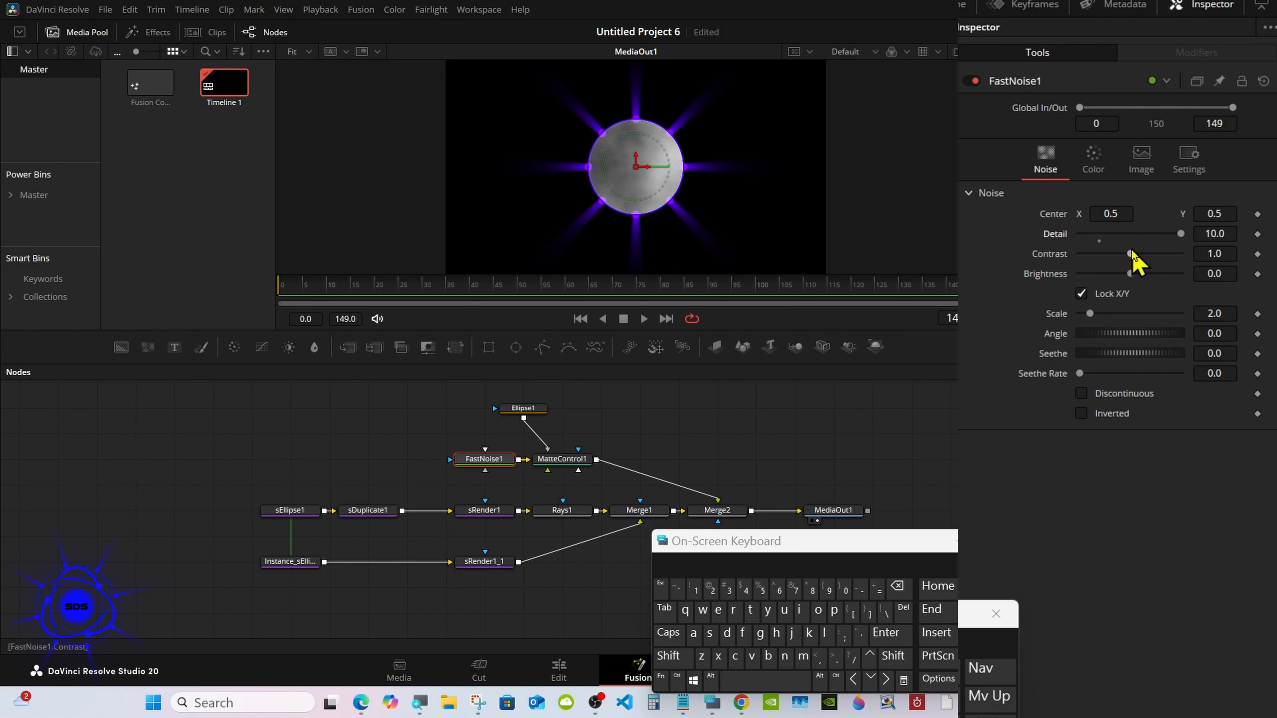
{"action": "left_click_drag", "start_coordinate": [1131, 254], "coordinate": [1245, 262]}
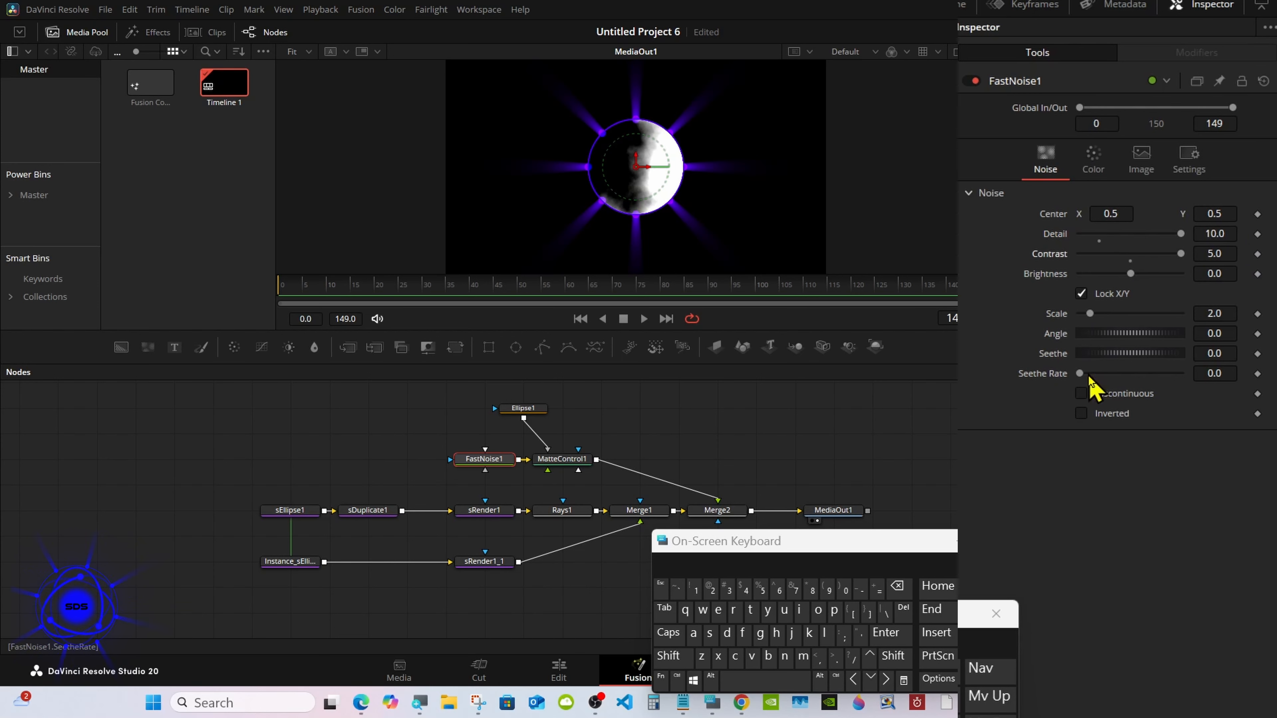
{"action": "left_click", "coordinate": [1225, 373]}
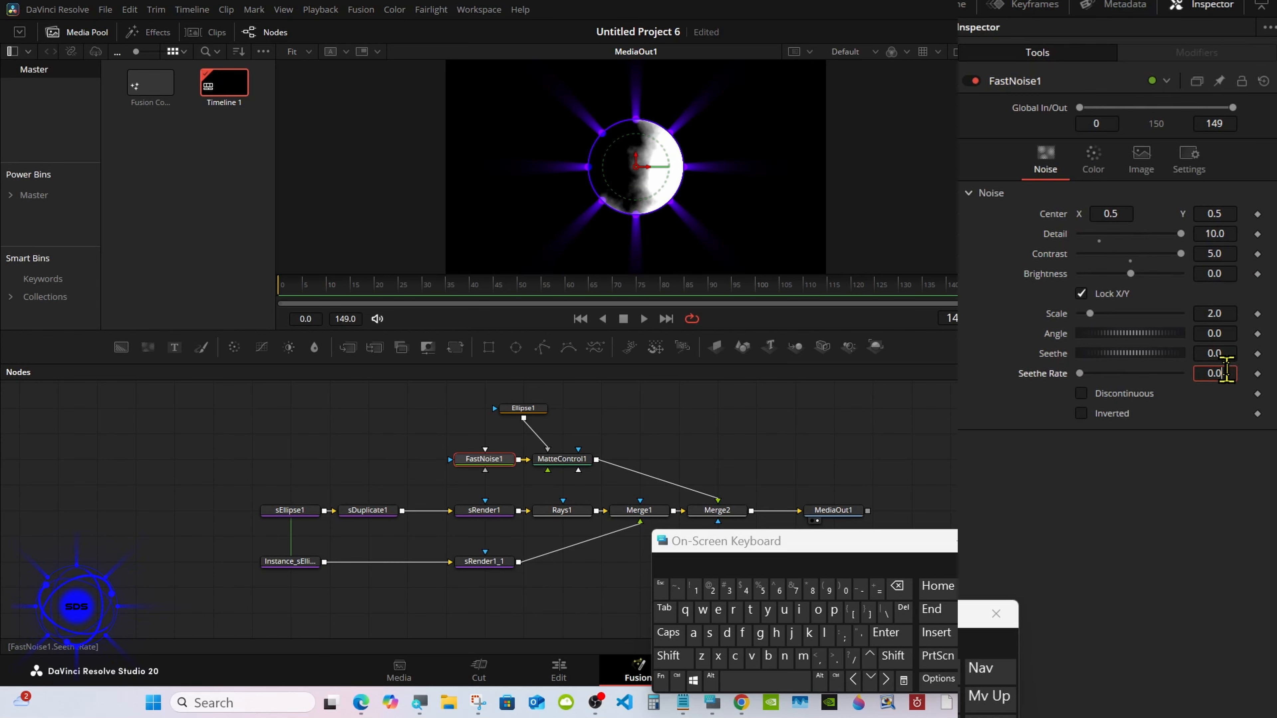
{"action": "left_click", "coordinate": [897, 586]}
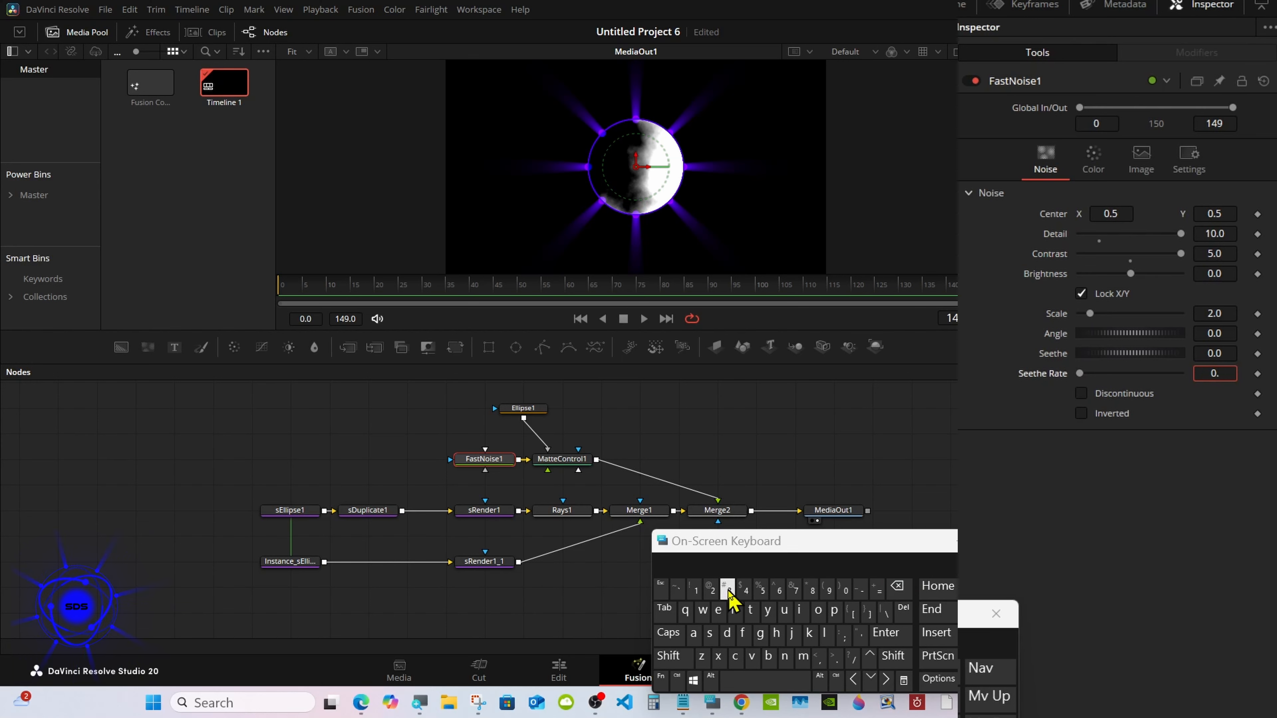
{"action": "left_click", "coordinate": [695, 590]}
{"action": "left_click", "coordinate": [885, 635]}
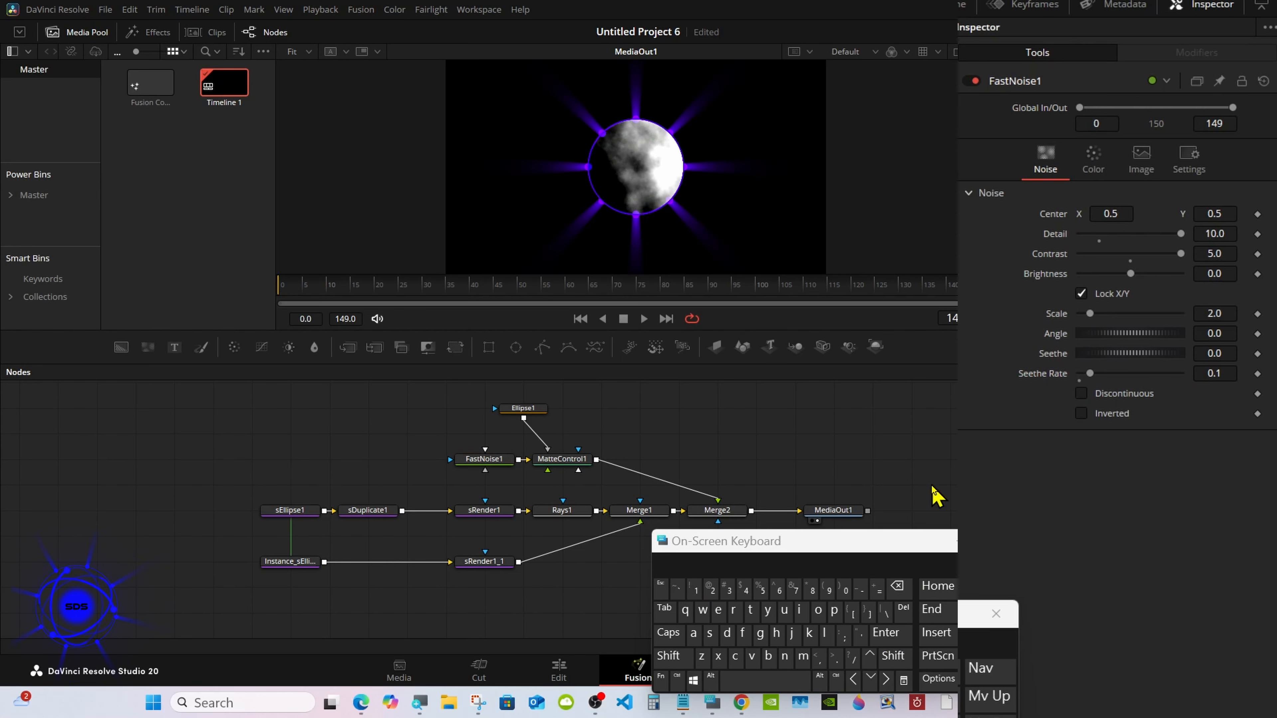
Set the Alpha of FastNoise1's Color 1 to 1.0 and its Red to 0.5.
{"action": "left_click", "coordinate": [1091, 166]}
{"action": "left_click_drag", "start_coordinate": [1079, 323], "coordinate": [1204, 322]}
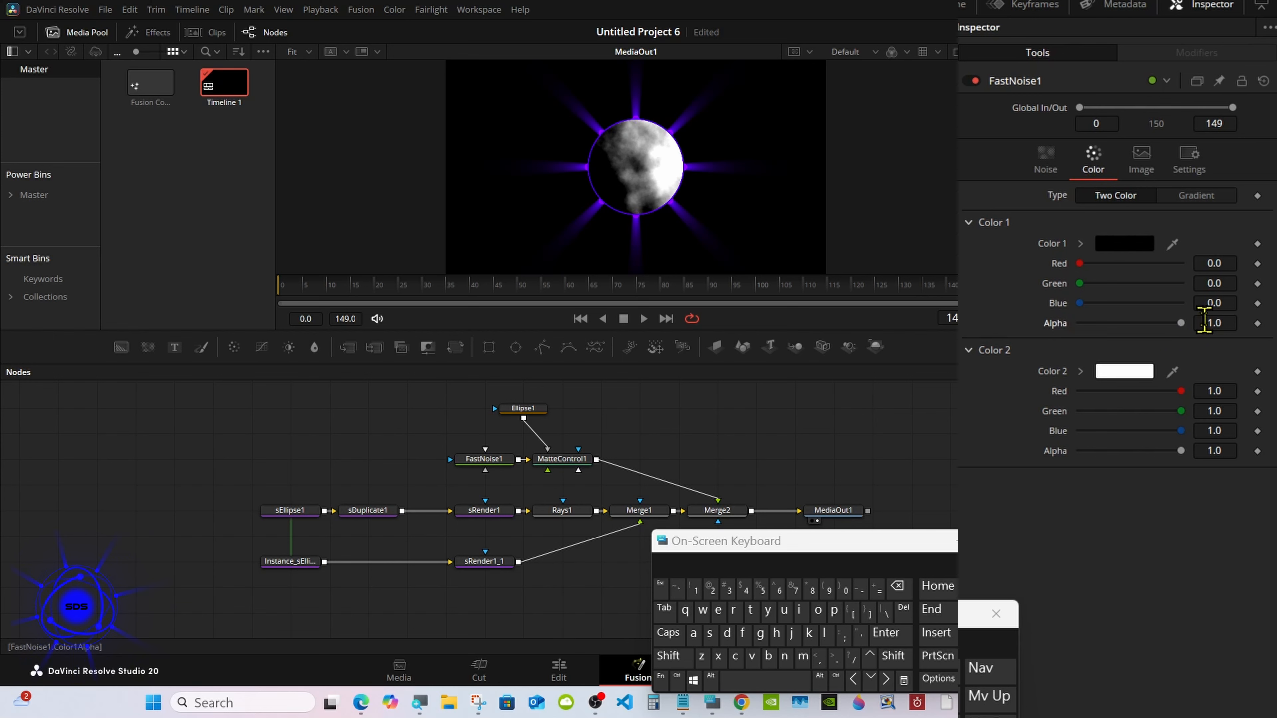
{"action": "left_click", "coordinate": [1223, 261]}
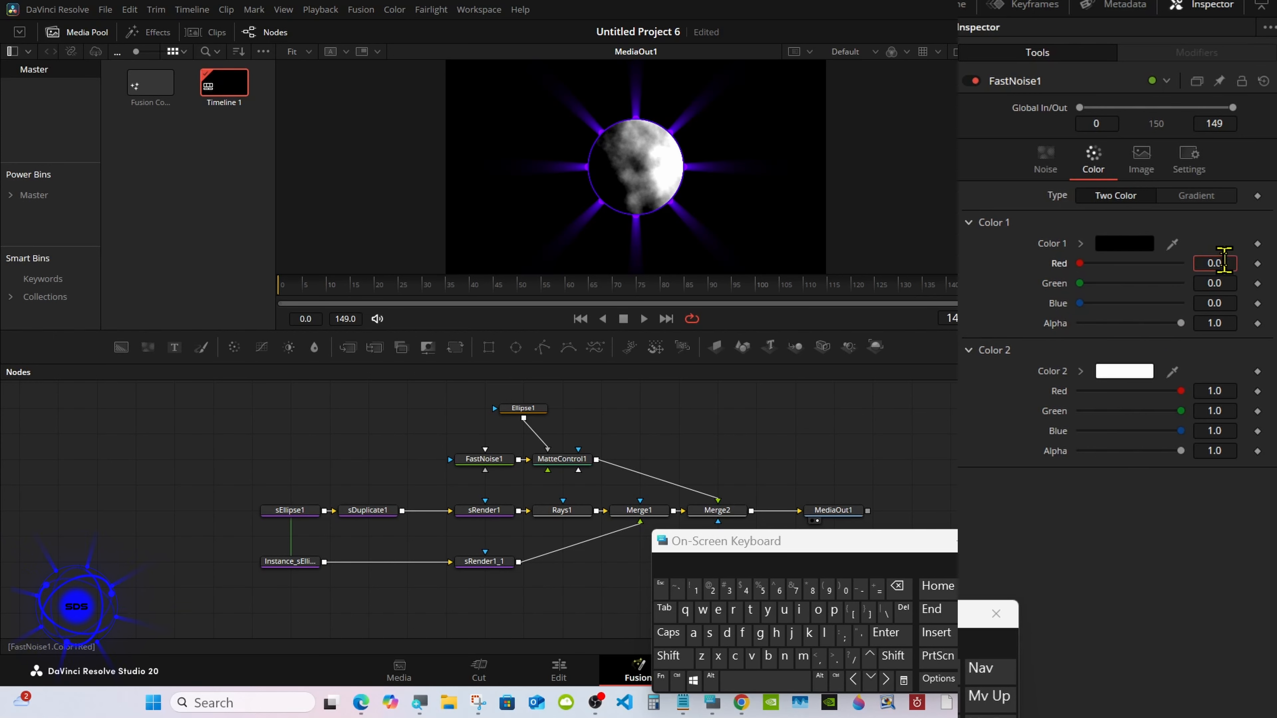
{"action": "left_click", "coordinate": [898, 586]}
{"action": "left_click", "coordinate": [760, 589]}
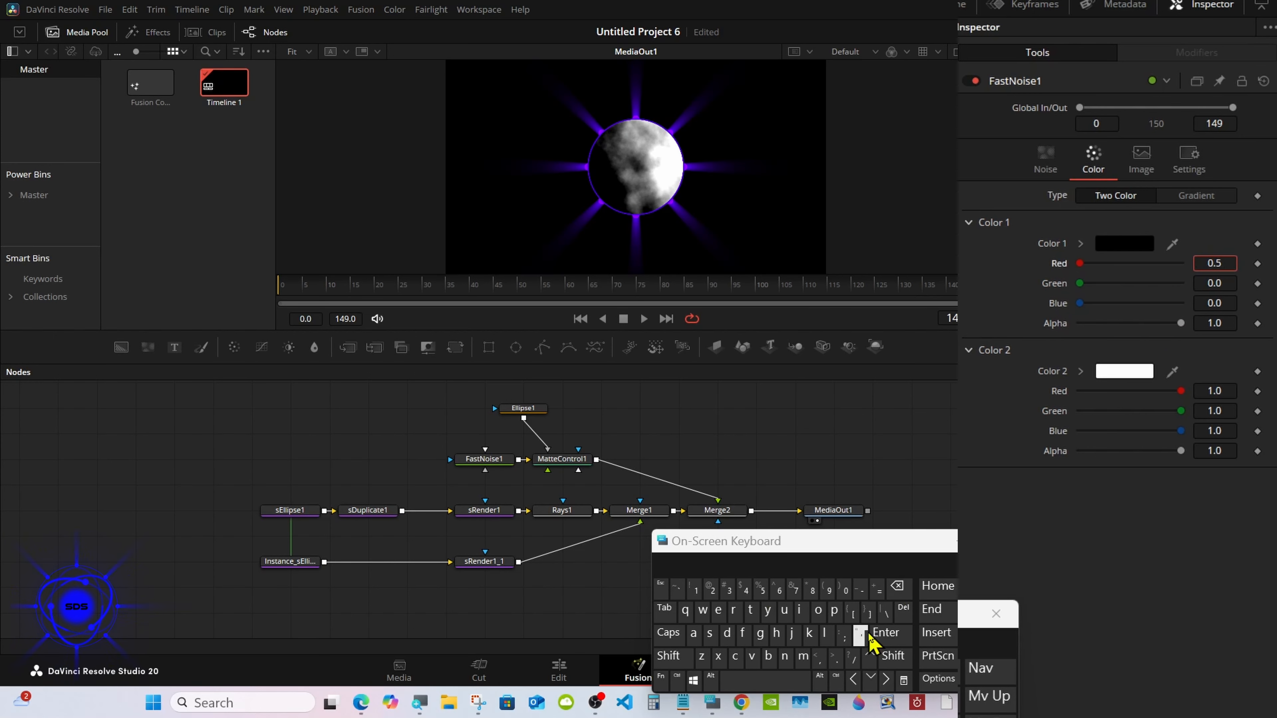
{"action": "left_click", "coordinate": [886, 632]}
Try a violet Color 1 with Blue at 1.0 and Red at 0.472, and return Blue to 0.0 and Red to 0.5.
{"action": "left_click_drag", "start_coordinate": [1079, 304], "coordinate": [1192, 306]}
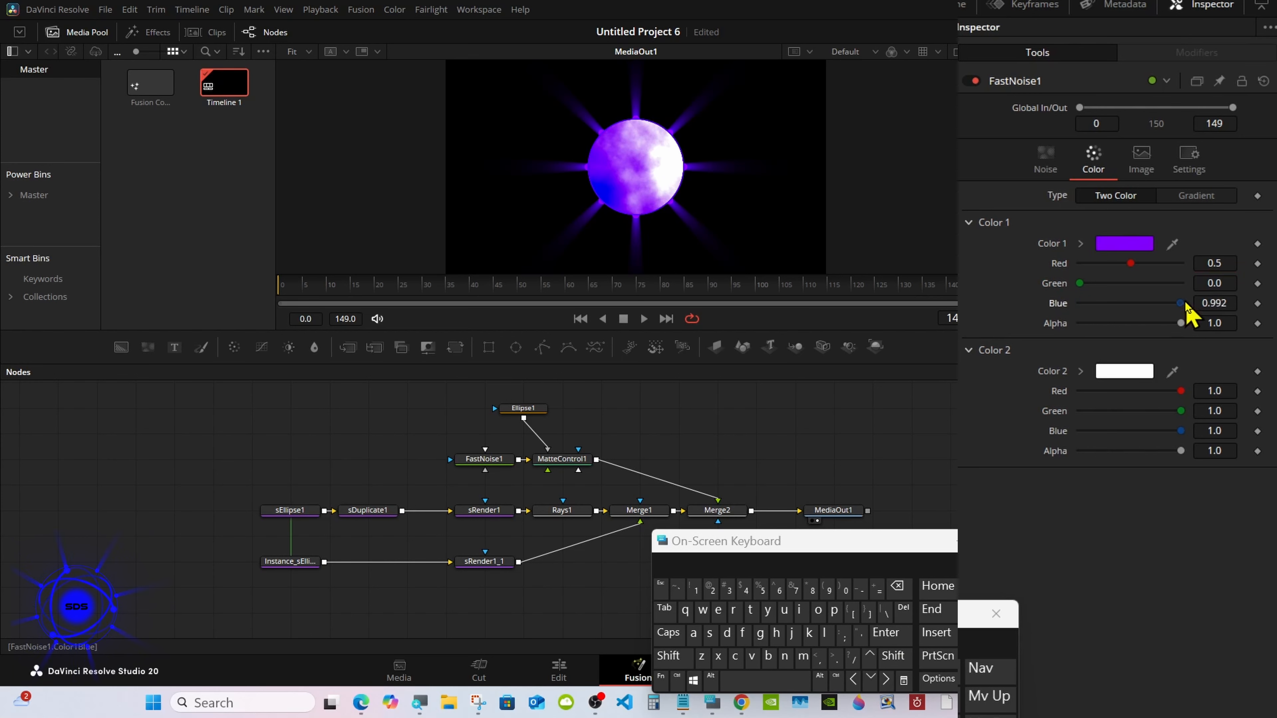
{"action": "left_click_drag", "start_coordinate": [1130, 265], "coordinate": [1127, 264]}
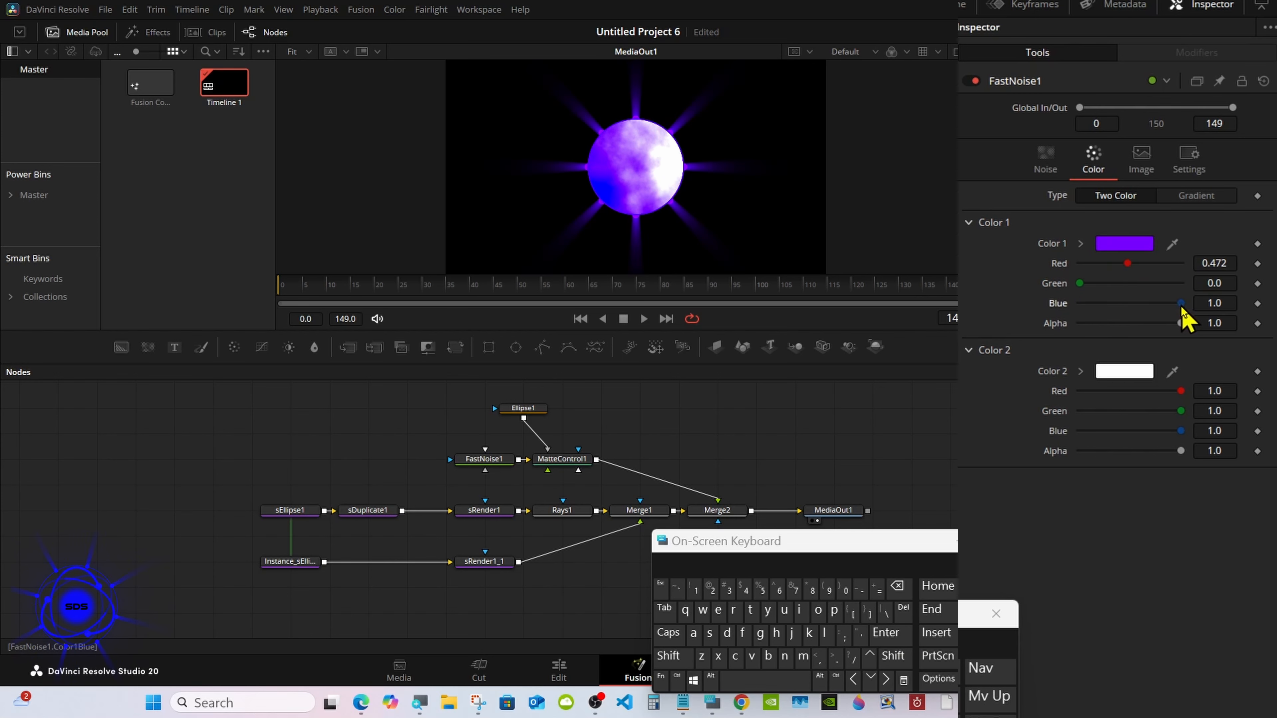
{"action": "left_click_drag", "start_coordinate": [1181, 305], "coordinate": [1045, 306]}
{"action": "left_click", "coordinate": [1212, 263]}
{"action": "left_click", "coordinate": [897, 585]}
{"action": "left_click", "coordinate": [763, 591]}
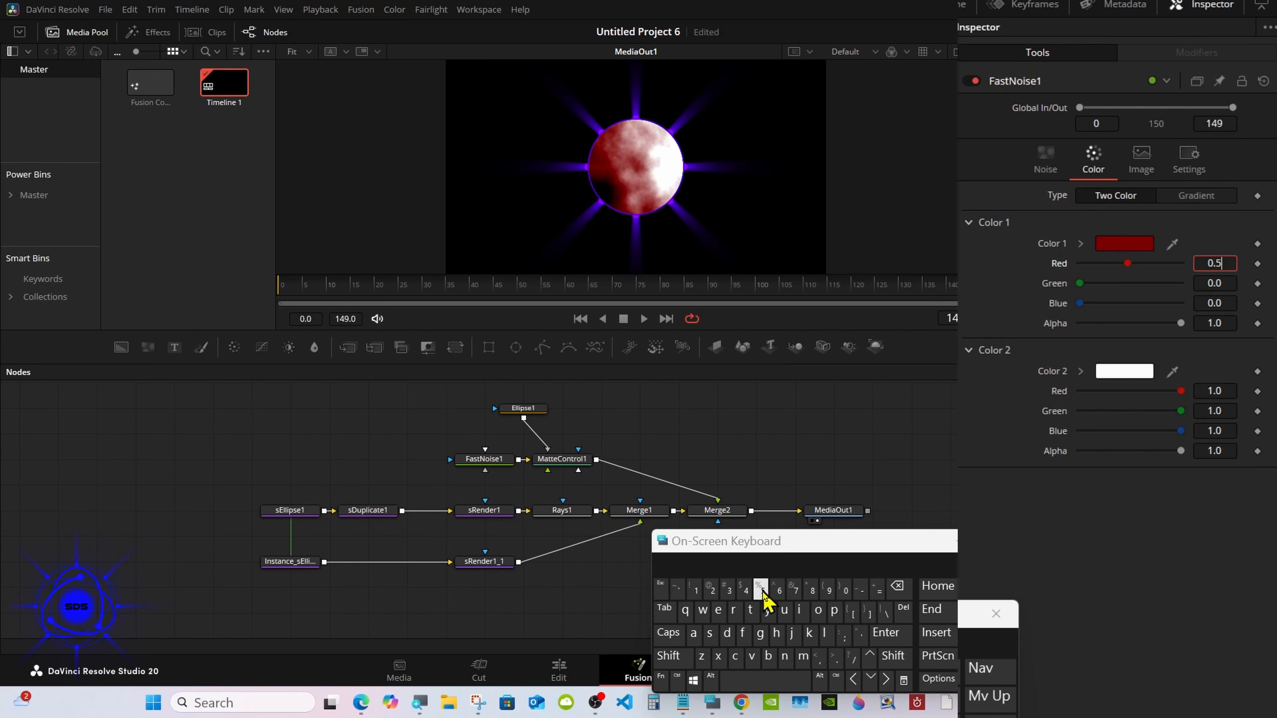
{"action": "left_click", "coordinate": [886, 633]}
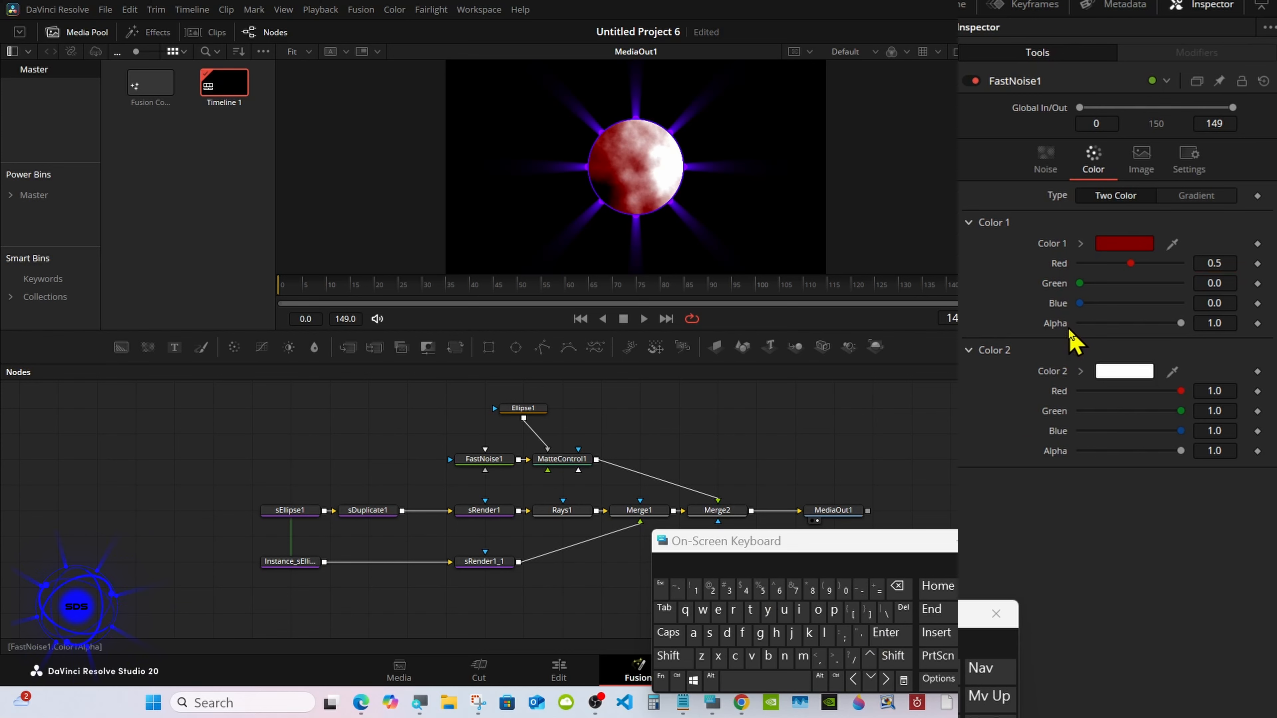
Set the Green of FastNoise1's Color 1 to 0.2 for a brown-orange tone.
{"action": "left_click_drag", "start_coordinate": [1080, 285], "coordinate": [1097, 283]}
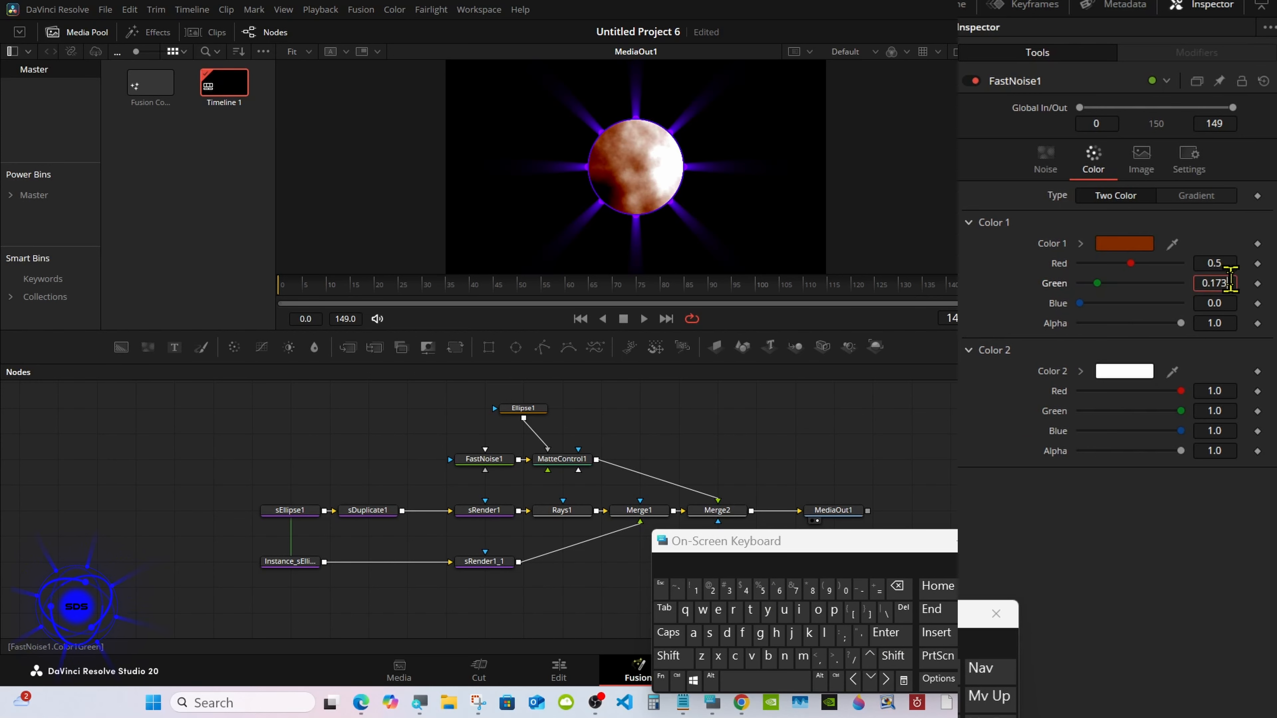
{"action": "left_click", "coordinate": [891, 589]}
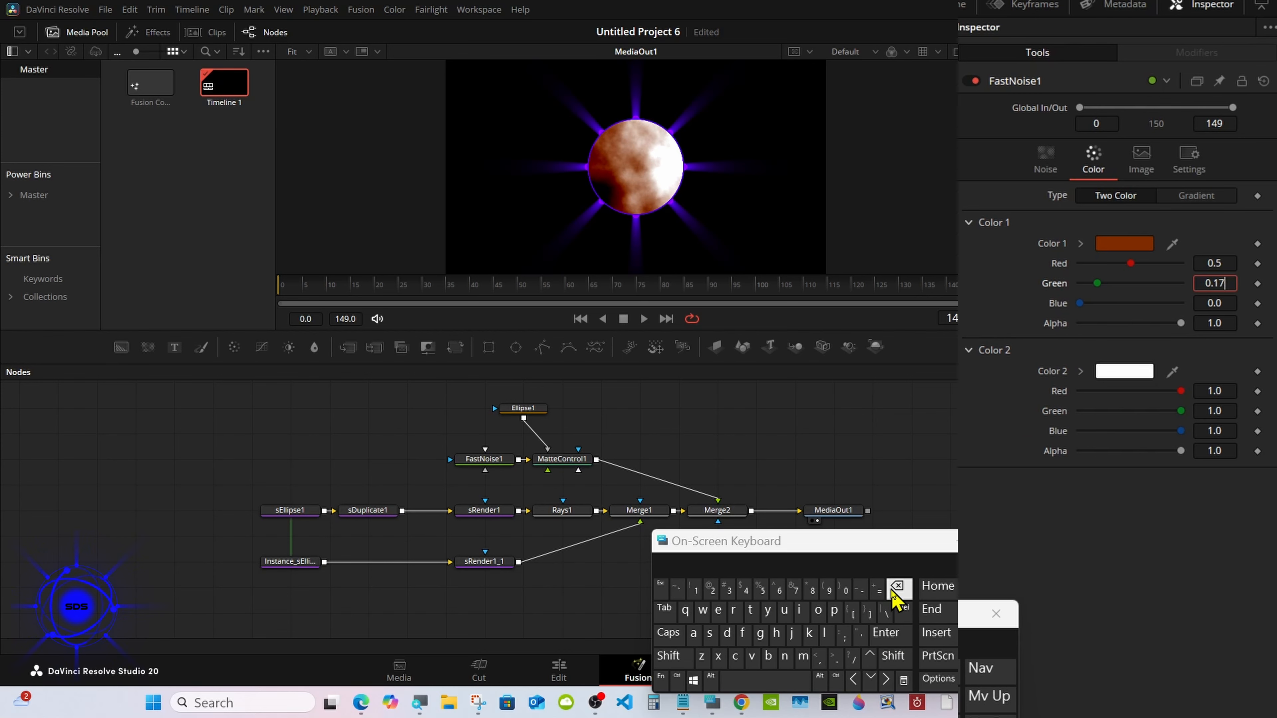
{"action": "left_click", "coordinate": [710, 590]}
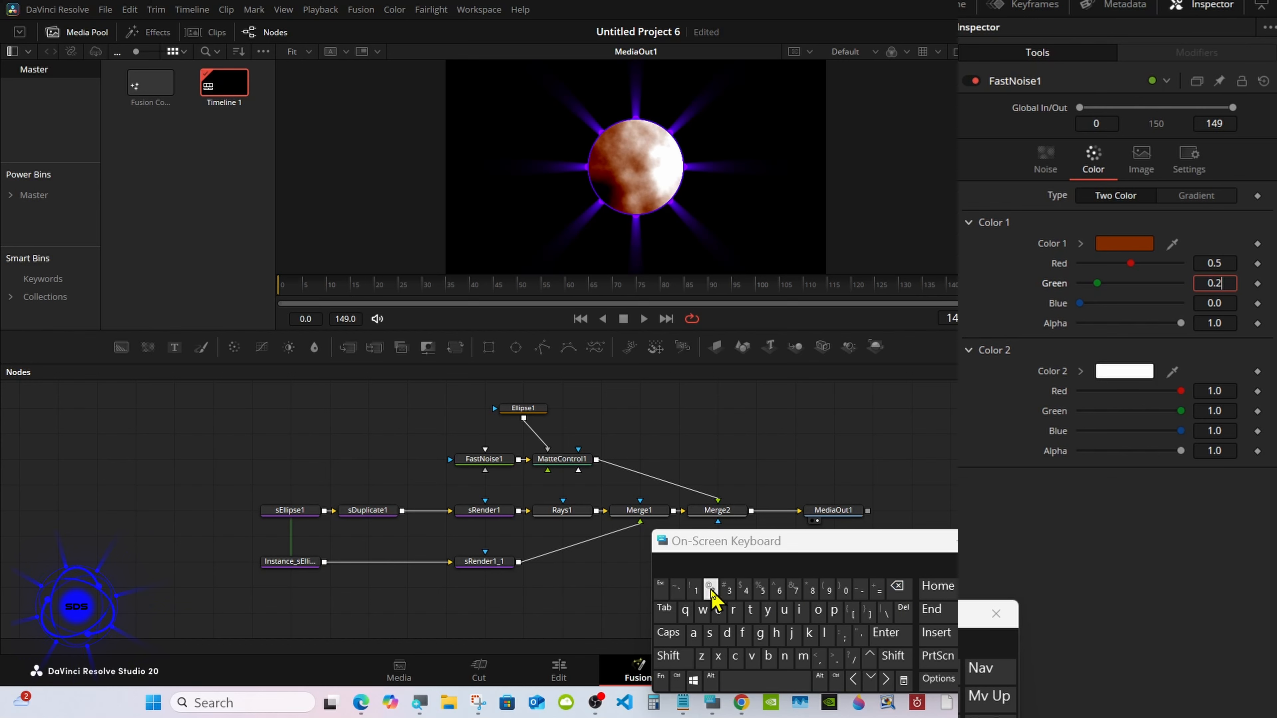
{"action": "left_click", "coordinate": [887, 634]}
Enable Discontinuous and Inverted for FastNoise1's noise and scrub to frame 126 to preview the texture.
{"action": "left_click", "coordinate": [1054, 149]}
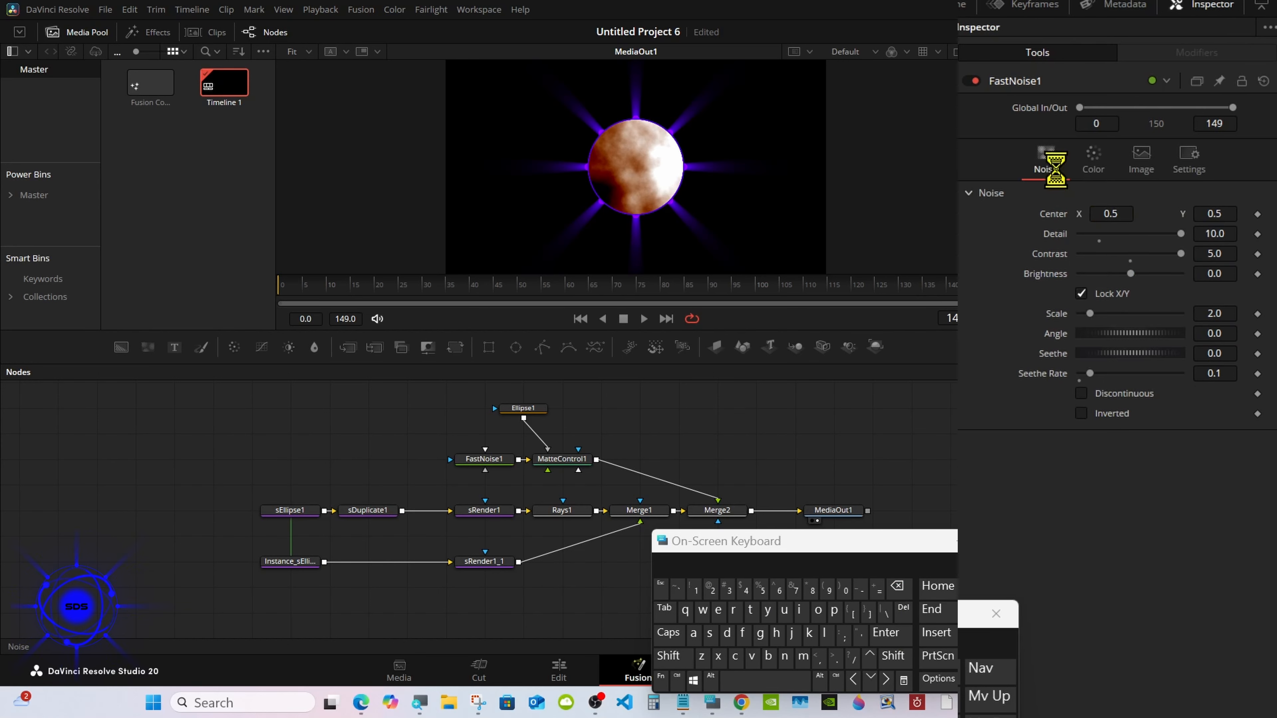
{"action": "left_click", "coordinate": [1082, 394]}
{"action": "left_click", "coordinate": [1081, 413]}
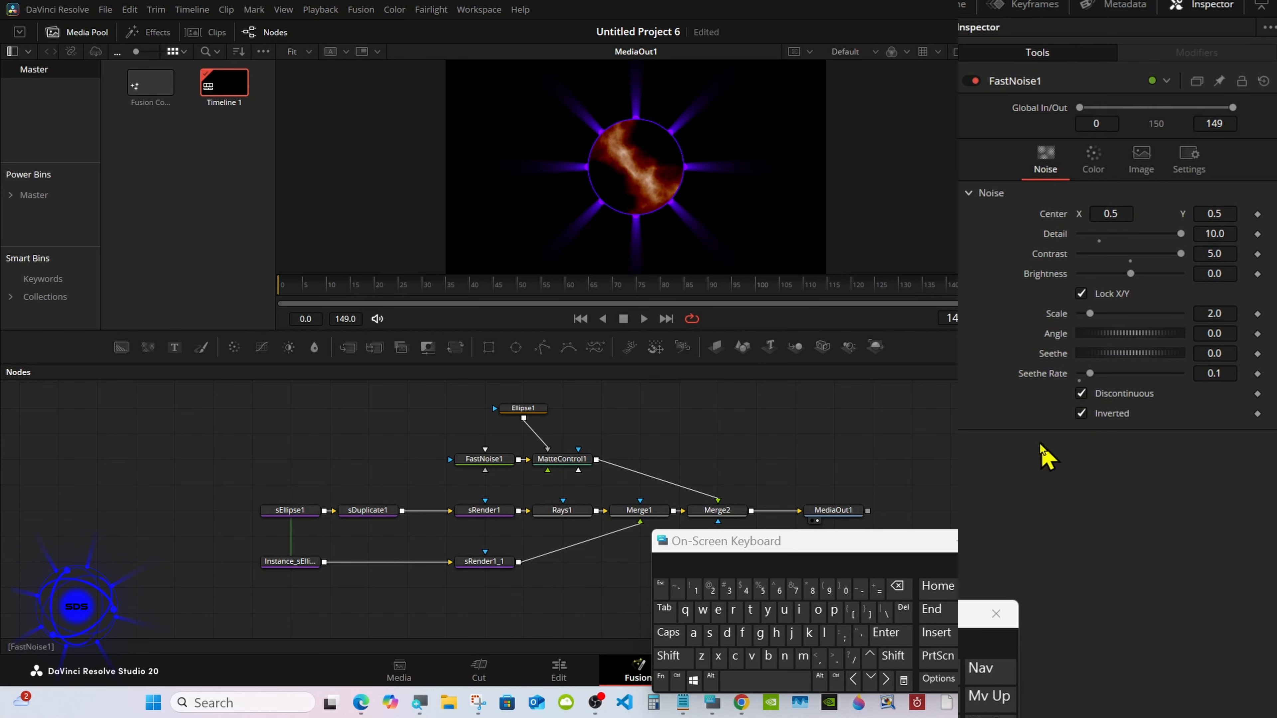
{"action": "left_click_drag", "start_coordinate": [591, 287], "coordinate": [879, 286]}
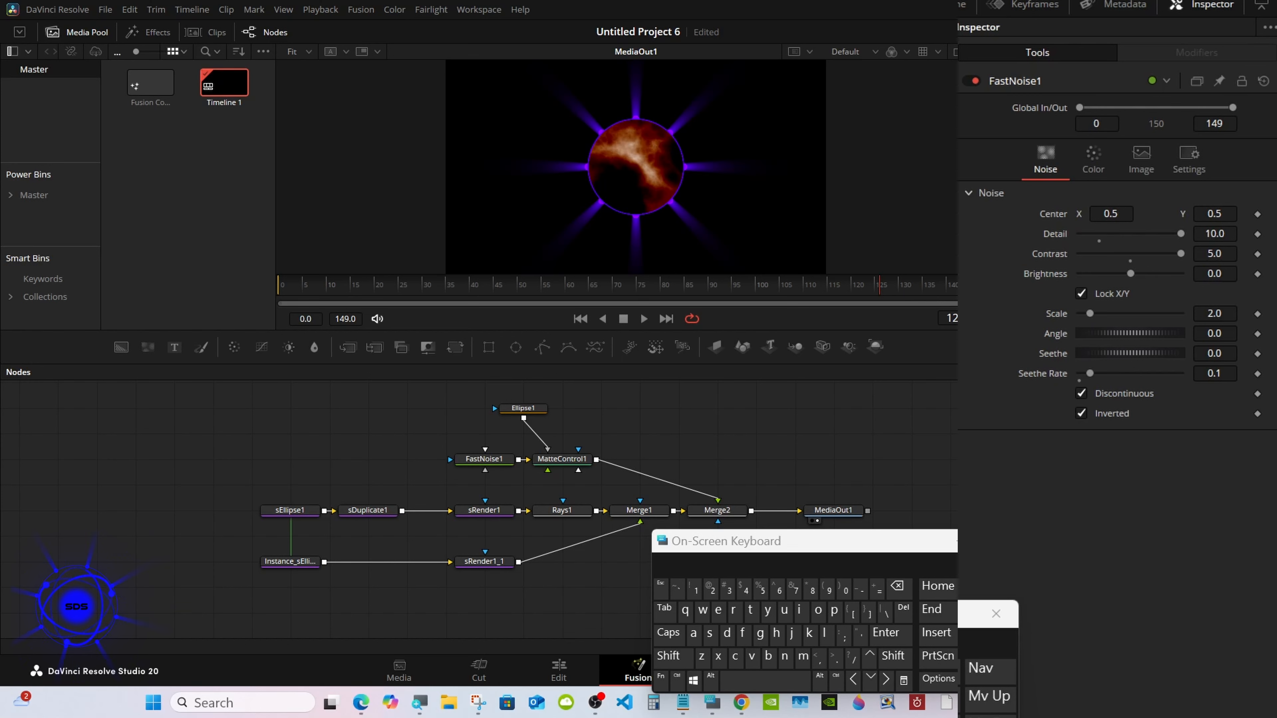
Set FastNoise1's Scale to 5.0 and scrub the timeline to frame 60 to preview the moving noise.
{"action": "left_click_drag", "start_coordinate": [1092, 316], "coordinate": [1132, 321]}
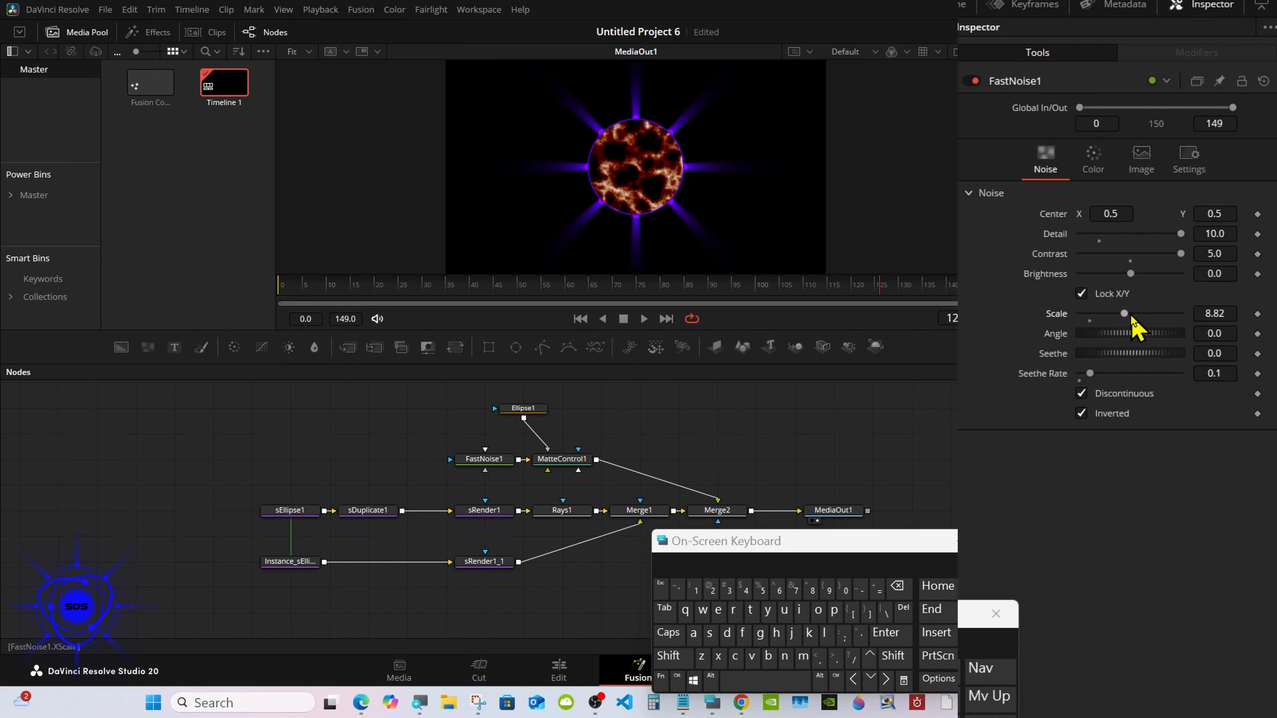
{"action": "left_click", "coordinate": [1214, 314]}
{"action": "left_click", "coordinate": [897, 586]}
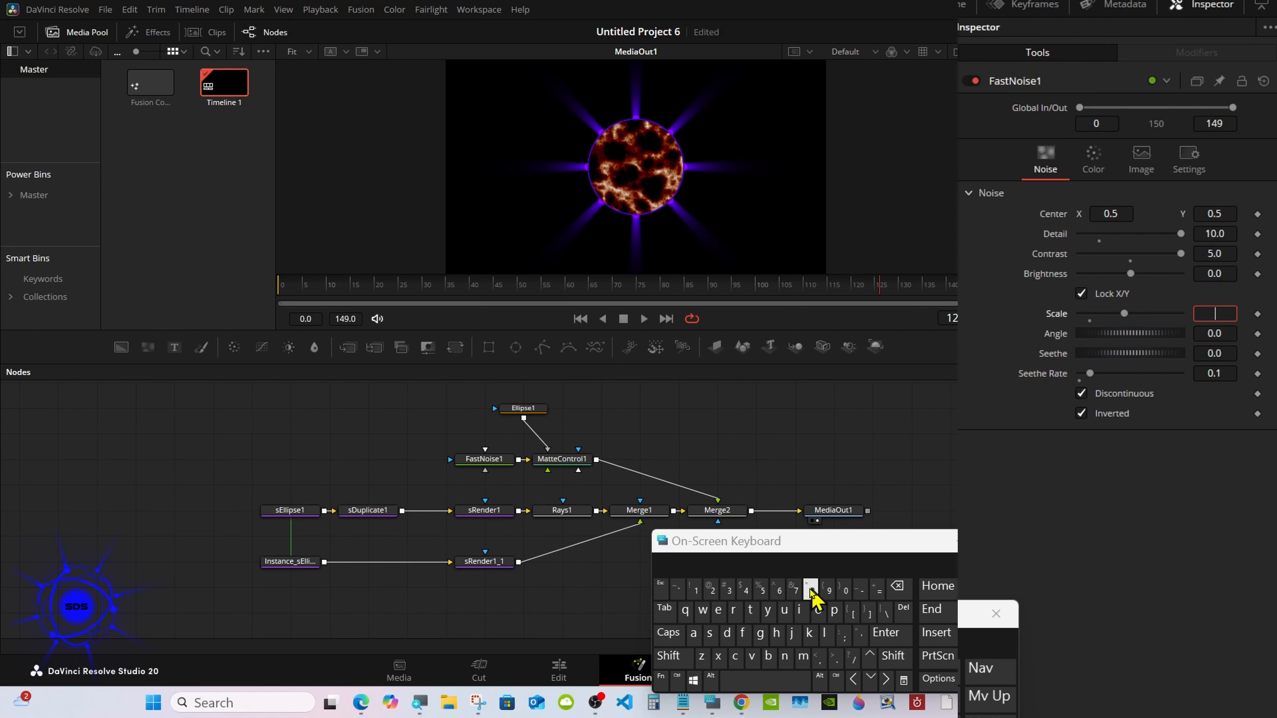
{"action": "left_click", "coordinate": [760, 589]}
{"action": "left_click", "coordinate": [886, 632]}
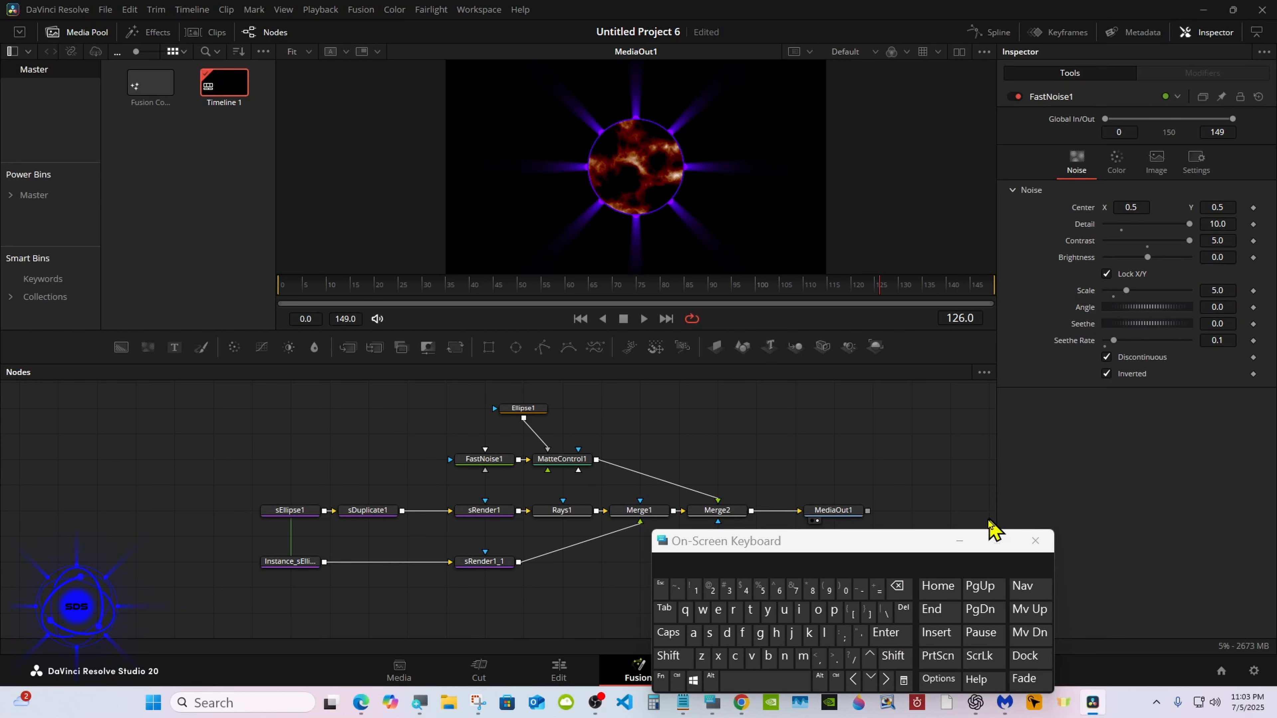
{"action": "left_click", "coordinate": [959, 539]}
{"action": "left_click_drag", "start_coordinate": [327, 294], "coordinate": [568, 293]}
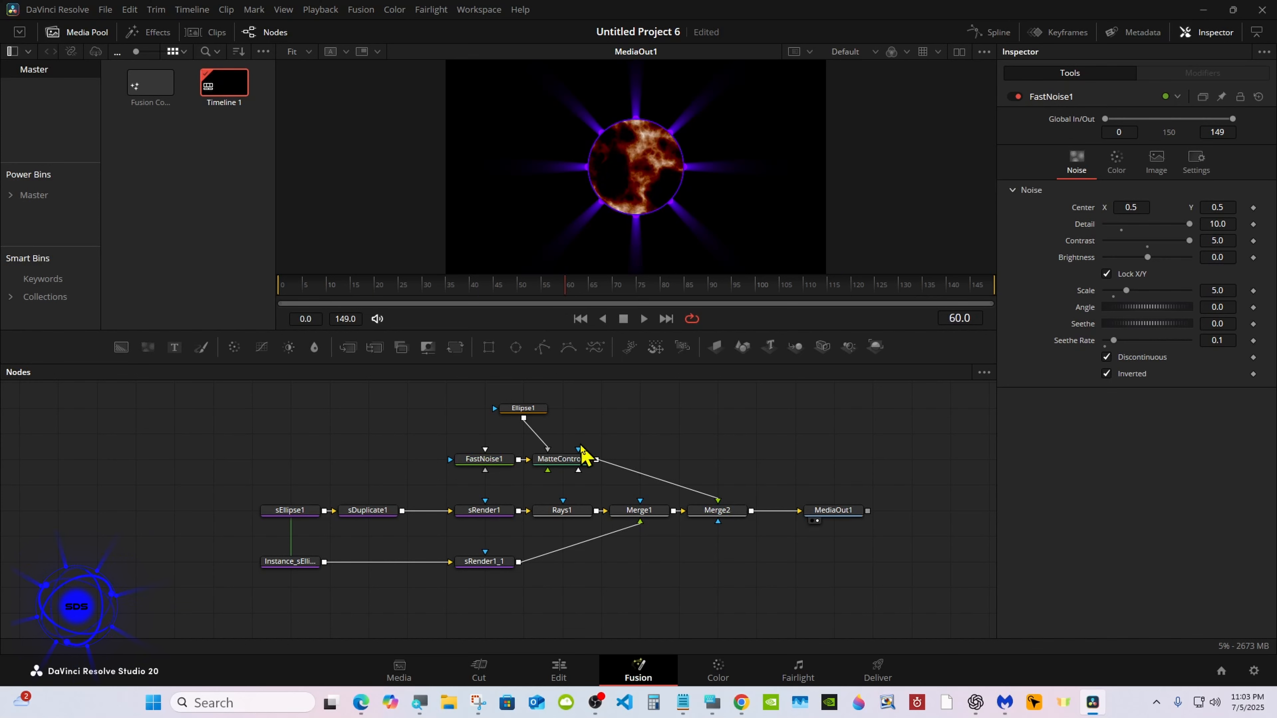
Select sEllipse1, try rotating its Angle and reset it to 0, and add an Angle keyframe at frame 0.
{"action": "left_click", "coordinate": [304, 512]}
{"action": "left_click", "coordinate": [1066, 118]}
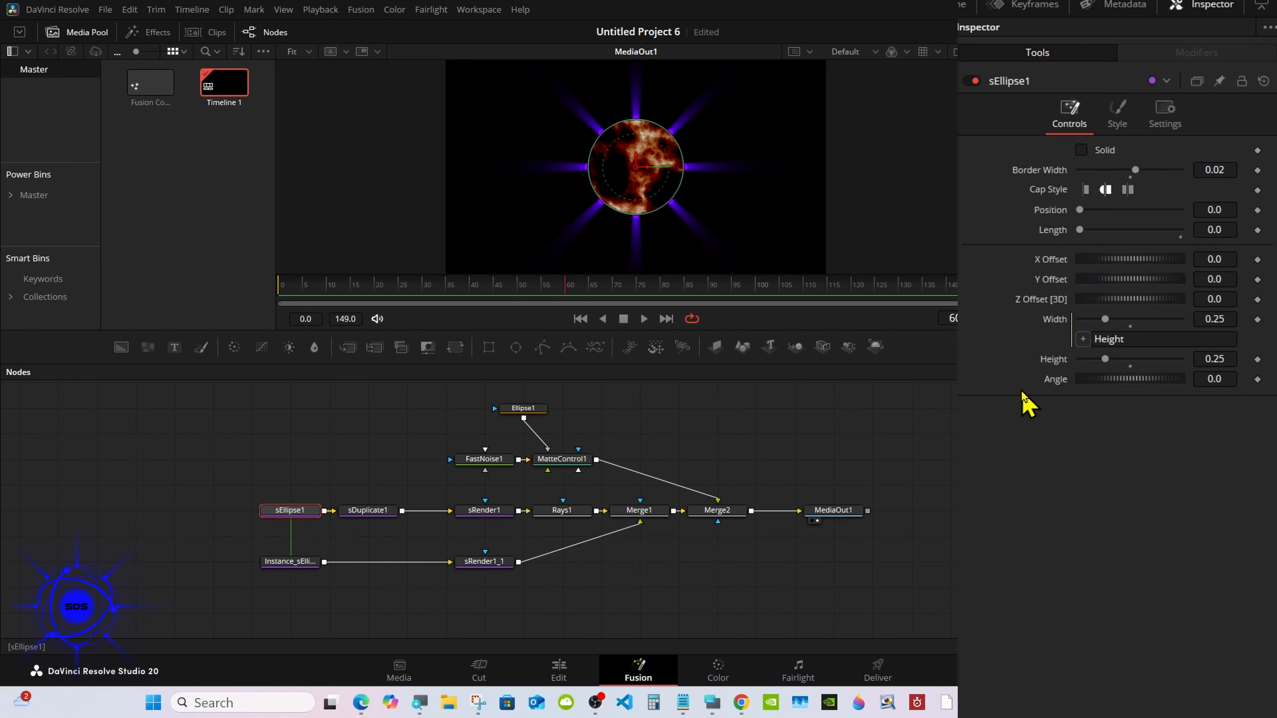
{"action": "mouse_move", "coordinate": [1134, 382]}
{"action": "left_mouse_down"}
{"action": "mouse_move", "coordinate": [1121, 379]}
{"action": "mouse_move", "coordinate": [1137, 385]}
{"action": "left_mouse_up"}
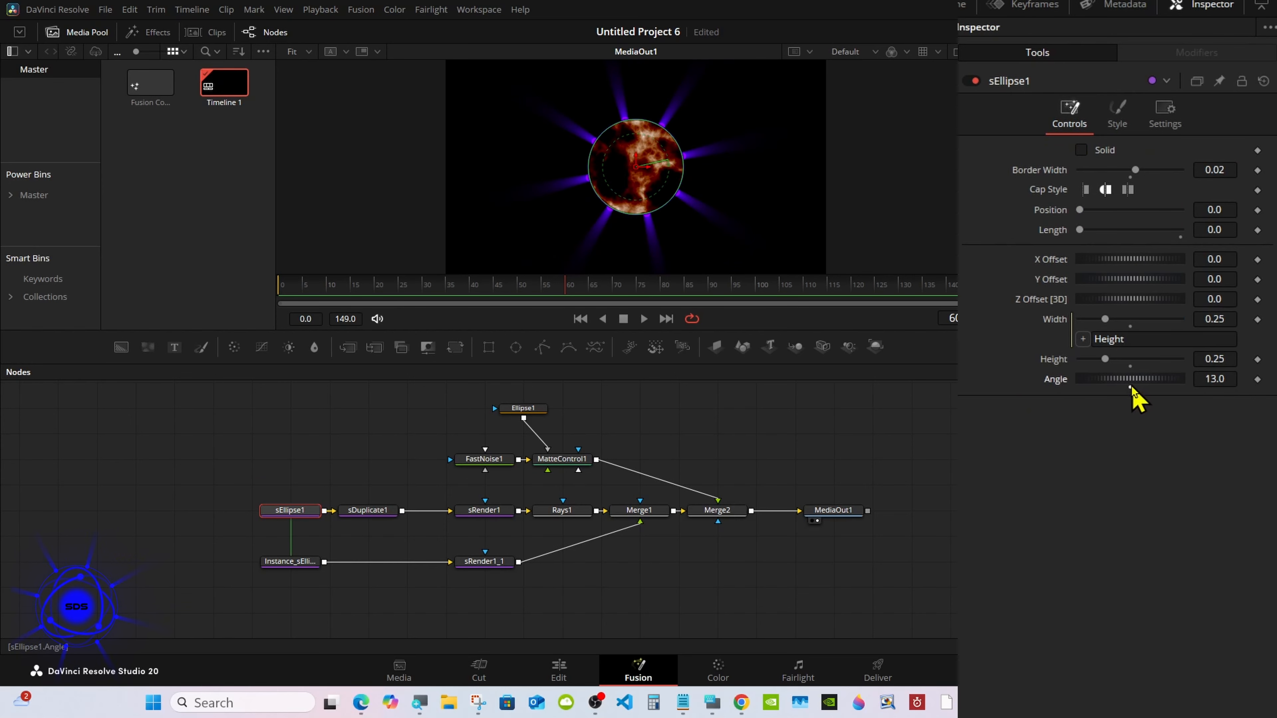
{"action": "left_click", "coordinate": [1130, 387]}
{"action": "left_click", "coordinate": [712, 701]}
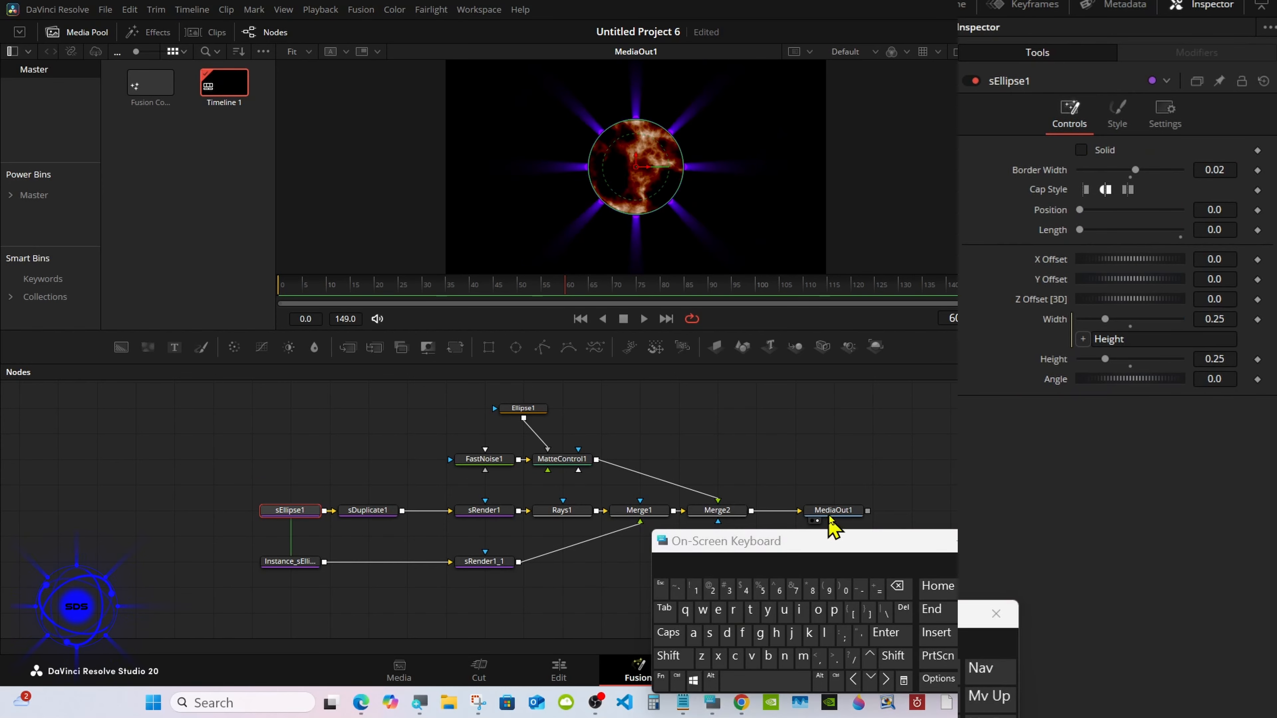
{"action": "left_click_drag", "start_coordinate": [806, 544], "coordinate": [806, 485]}
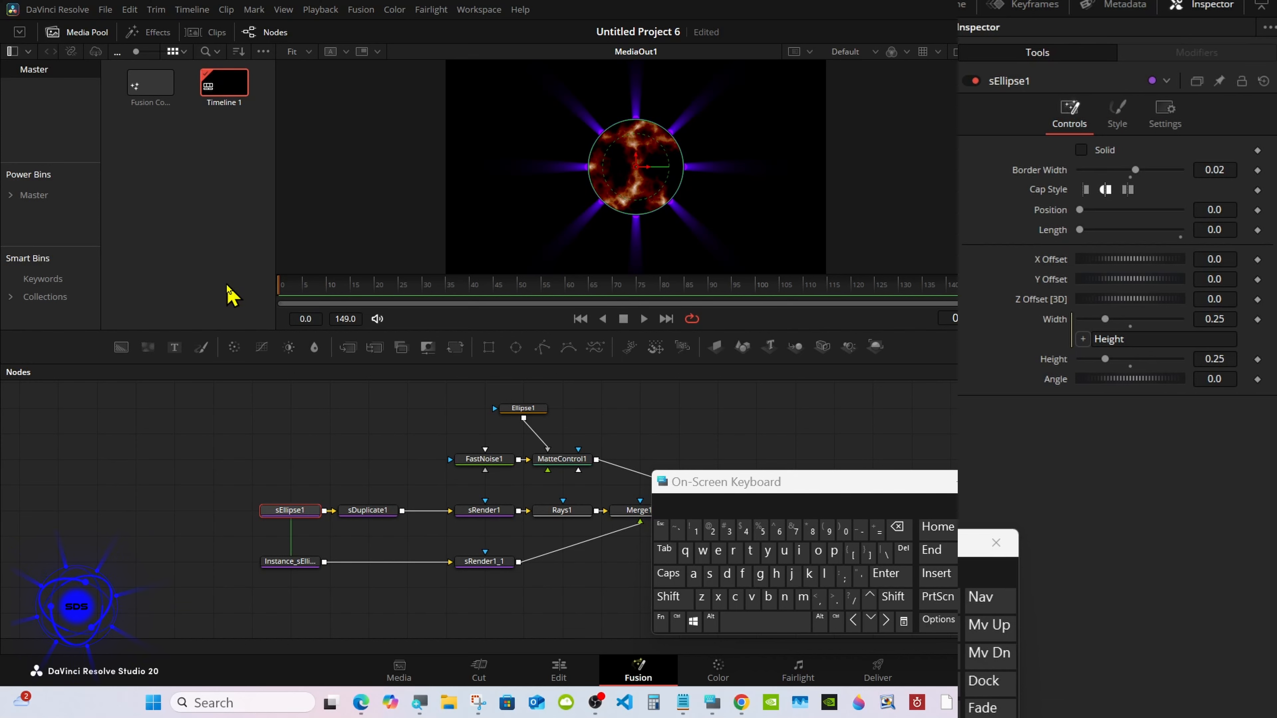
{"action": "left_click", "coordinate": [1257, 379]}
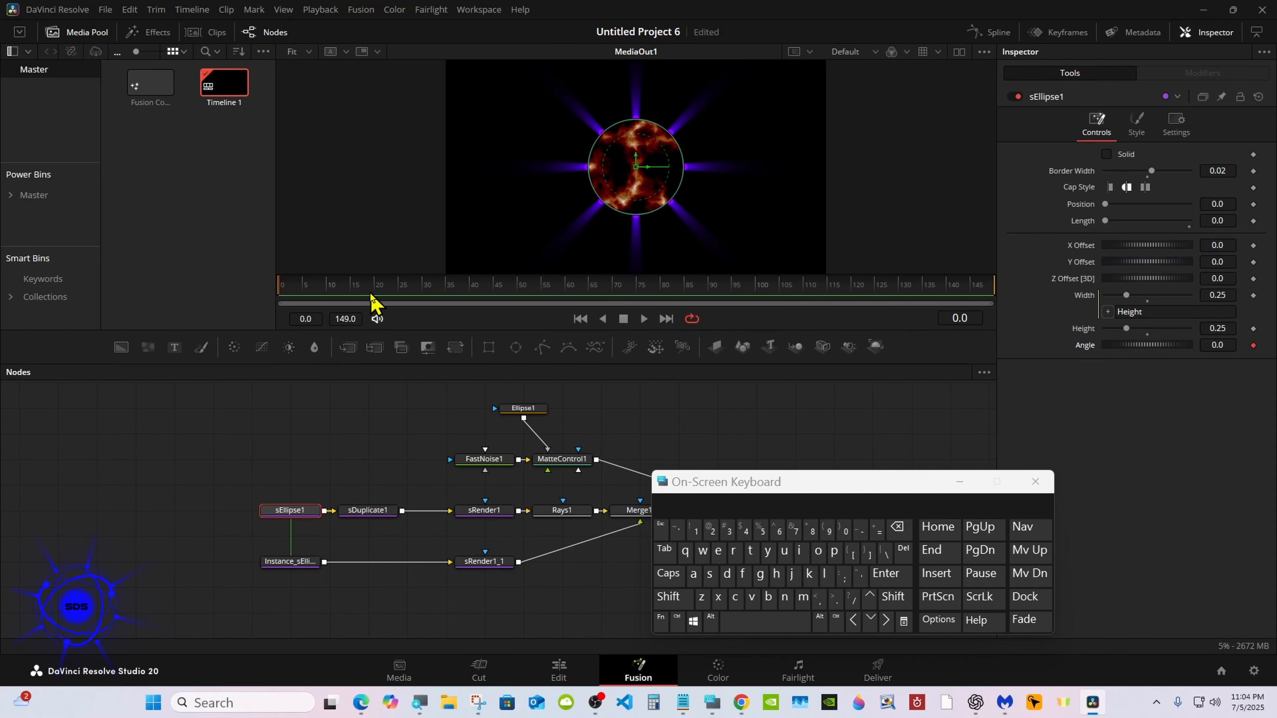
Set sEllipse1's Angle to 360 at frame 90 and preview the rotation by scrubbing to frame 71.
{"action": "left_click_drag", "start_coordinate": [372, 302], "coordinate": [712, 304]}
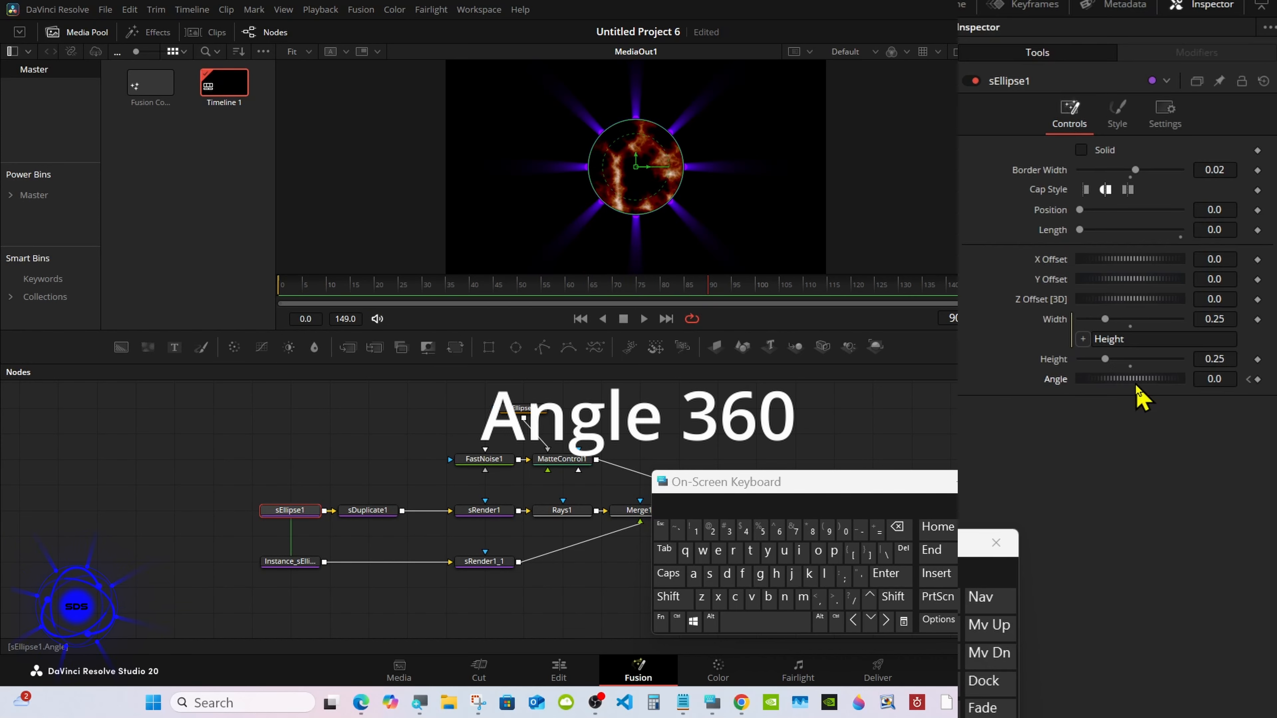
{"action": "left_click", "coordinate": [1213, 378]}
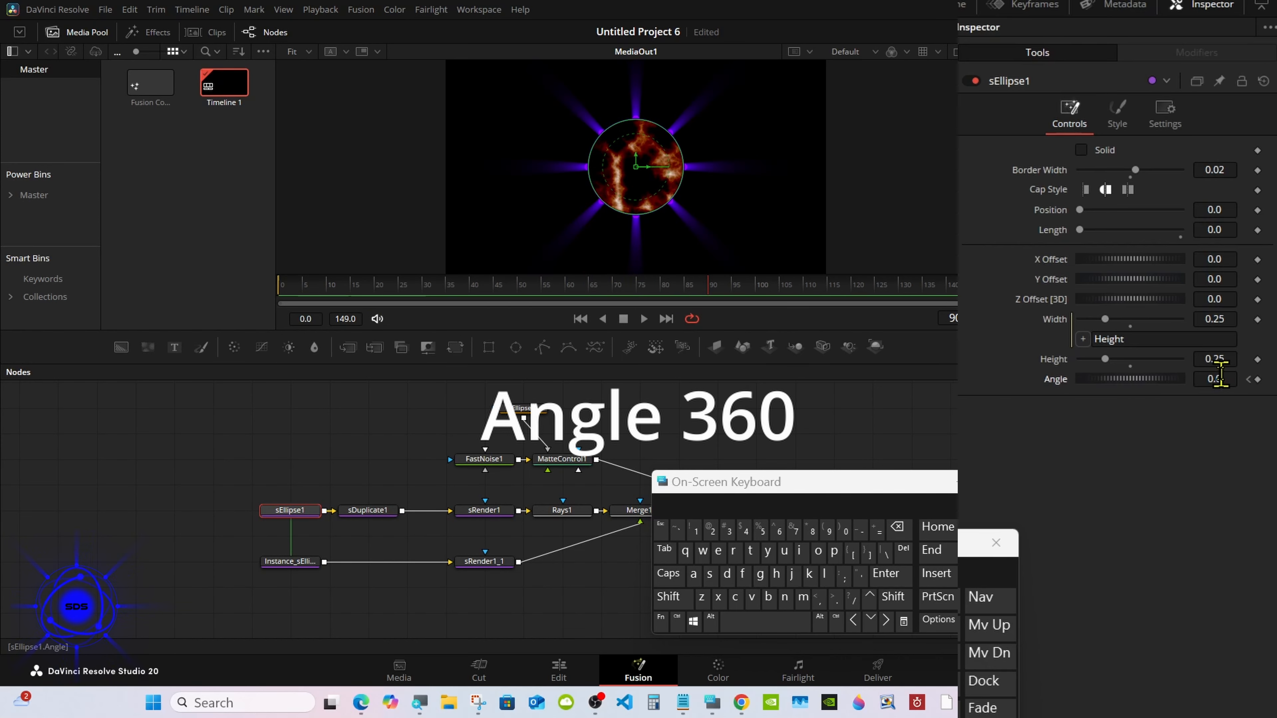
{"action": "left_click", "coordinate": [897, 526]}
{"action": "left_click", "coordinate": [728, 532]}
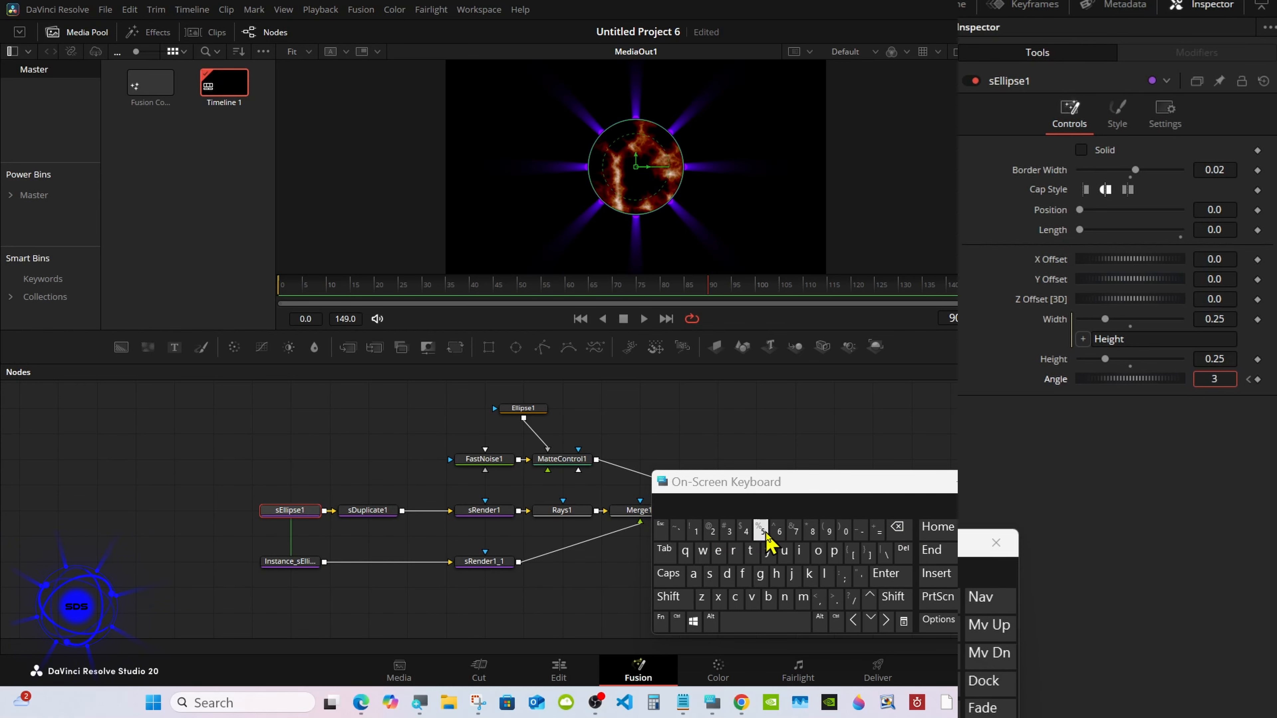
{"action": "left_click", "coordinate": [778, 531]}
{"action": "left_click", "coordinate": [845, 531]}
{"action": "left_click", "coordinate": [885, 573]}
{"action": "left_click_drag", "start_coordinate": [391, 304], "coordinate": [625, 295]}
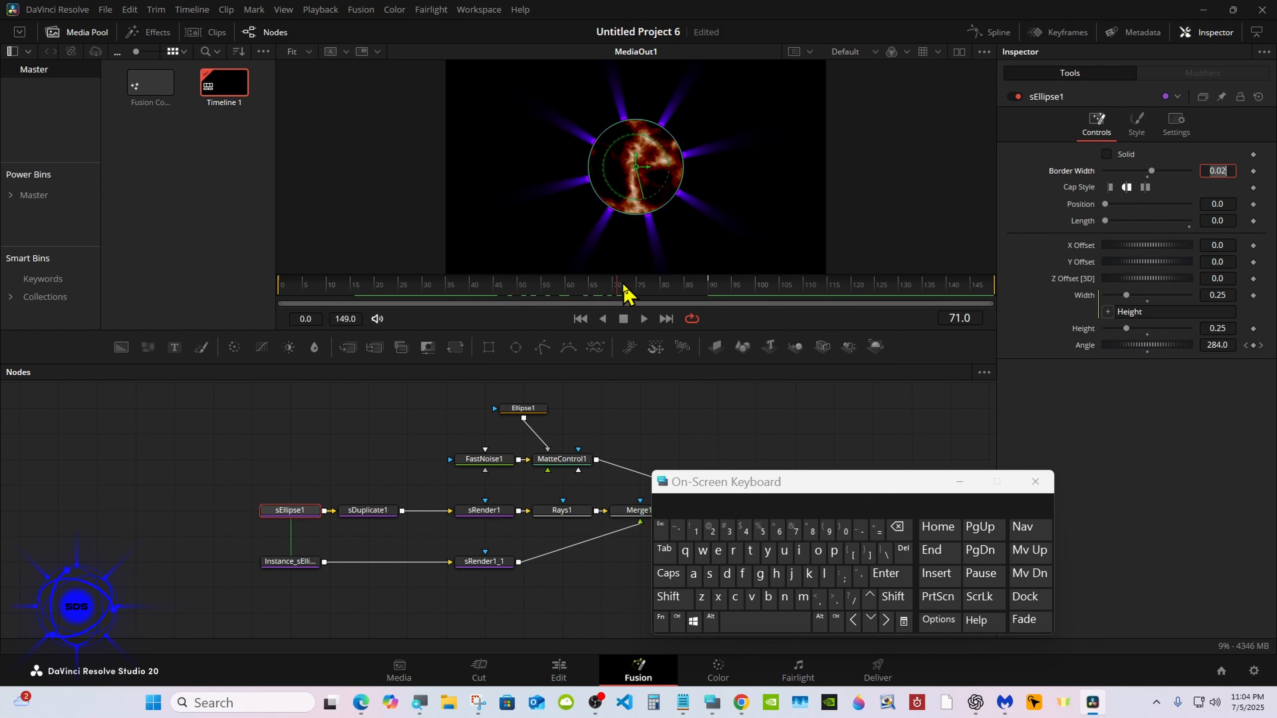
{"action": "left_click_drag", "start_coordinate": [779, 490], "coordinate": [474, 514]}
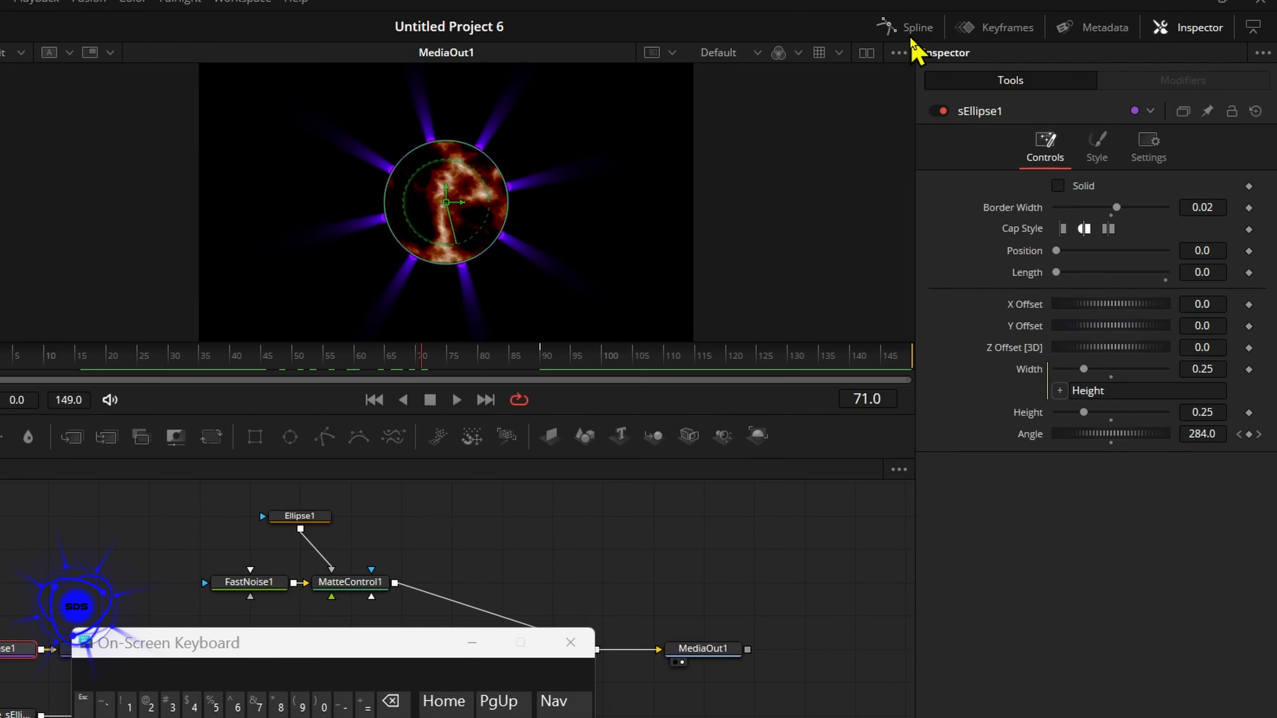
Display sEllipse1's Angle curve in the spline editor and fit the whole curve to the view.
{"action": "left_click", "coordinate": [993, 32]}
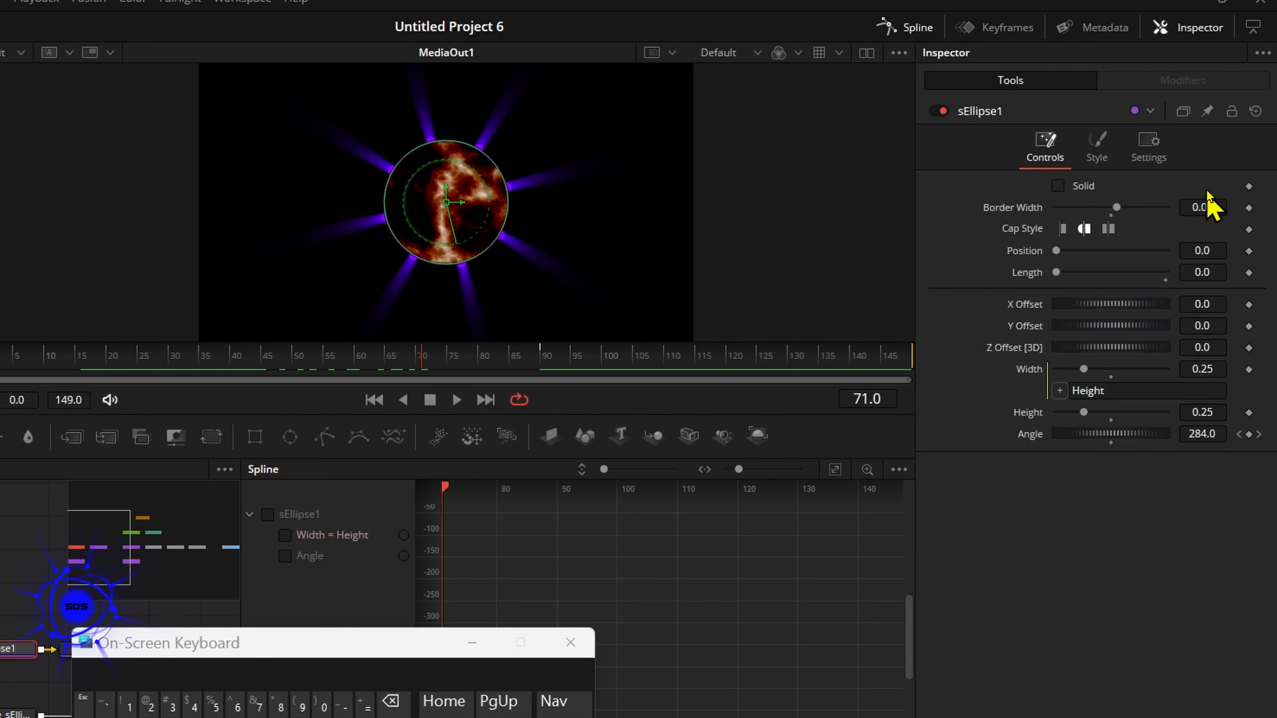
{"action": "left_click", "coordinate": [1252, 28]}
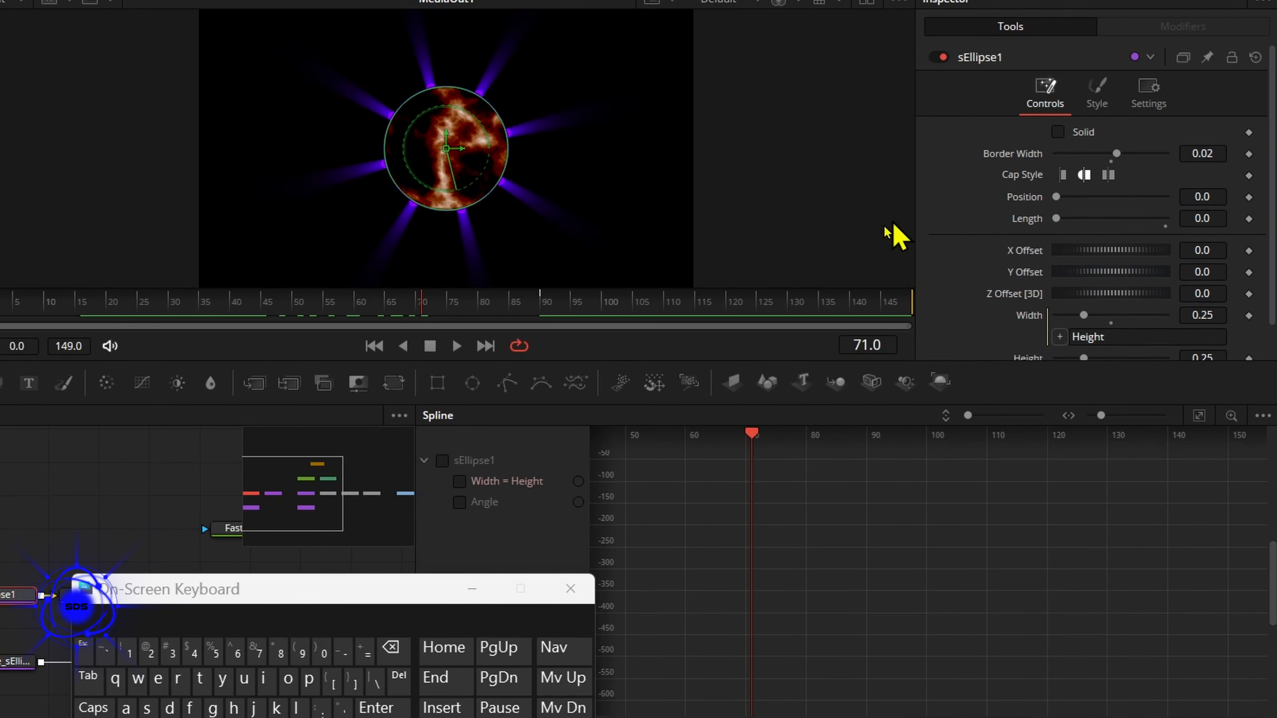
{"action": "left_click", "coordinate": [459, 556]}
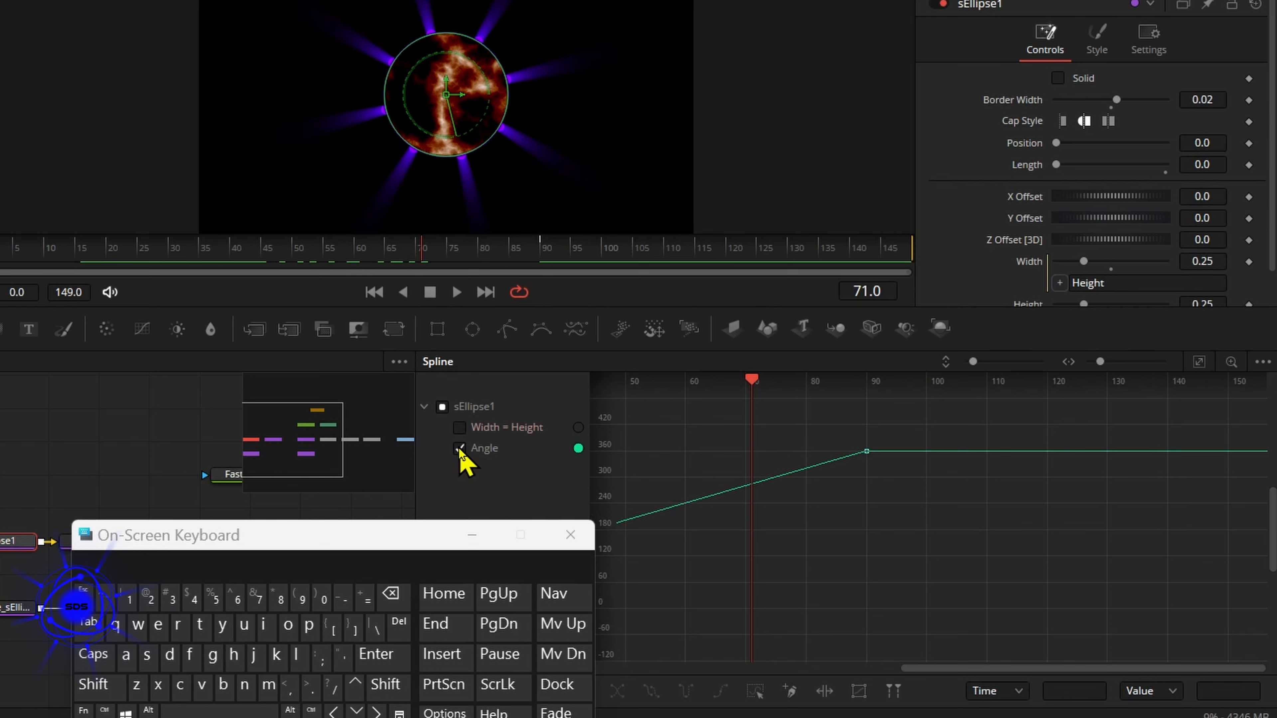
{"action": "left_click_drag", "start_coordinate": [368, 538], "coordinate": [271, 516]}
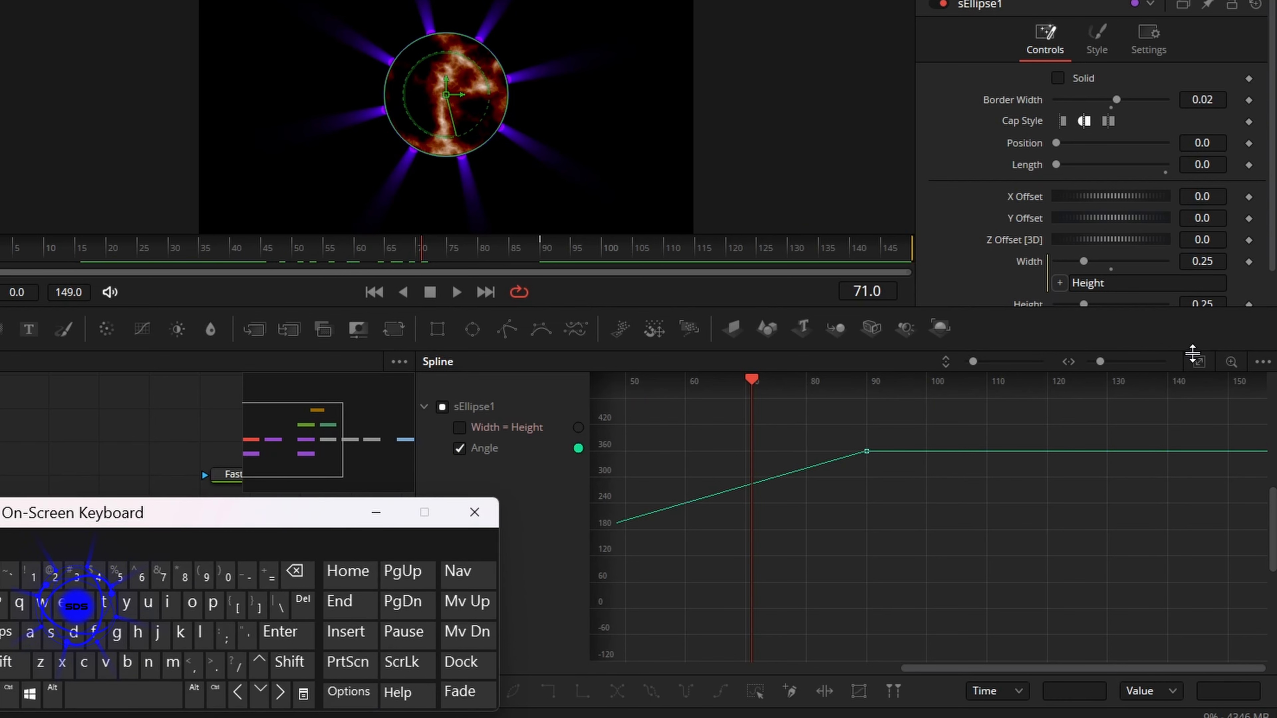
{"action": "left_click", "coordinate": [1199, 362]}
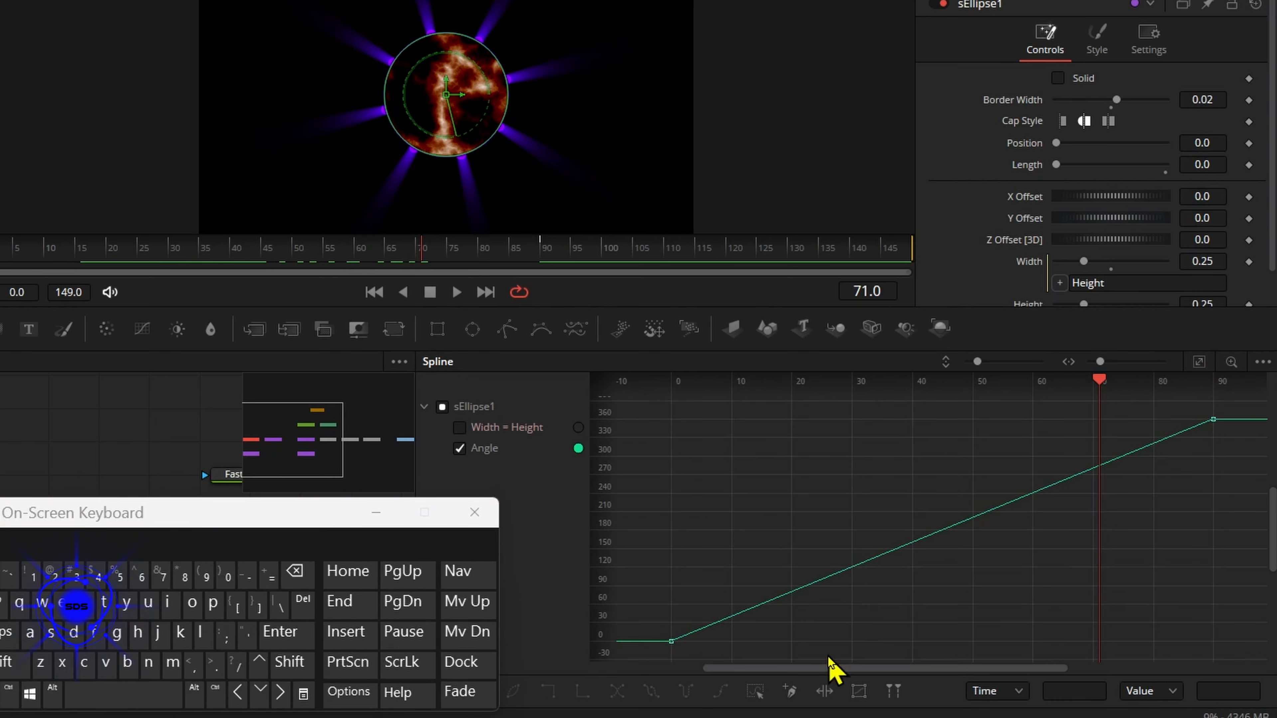
Select all of sEllipse1's Angle keyframes, apply a relative loop and reverse the curve, closing the spline editor when done.
{"action": "left_click", "coordinate": [756, 693]}
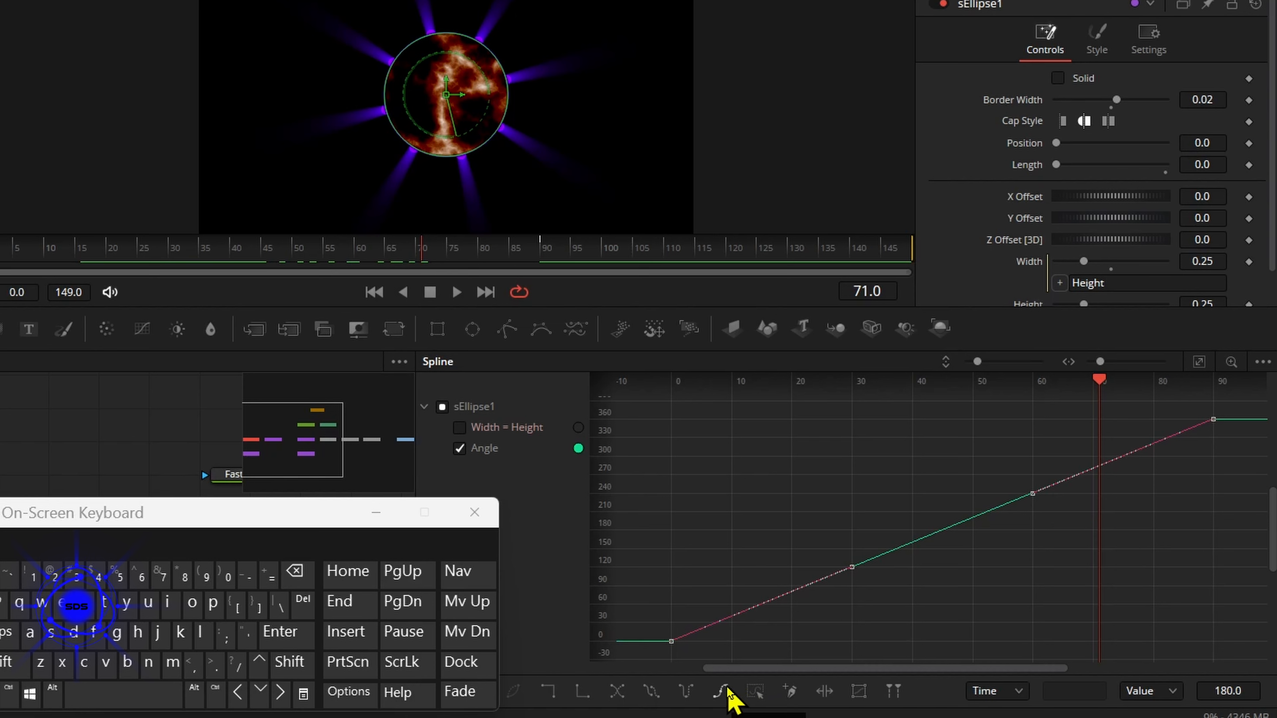
{"action": "left_click", "coordinate": [724, 690]}
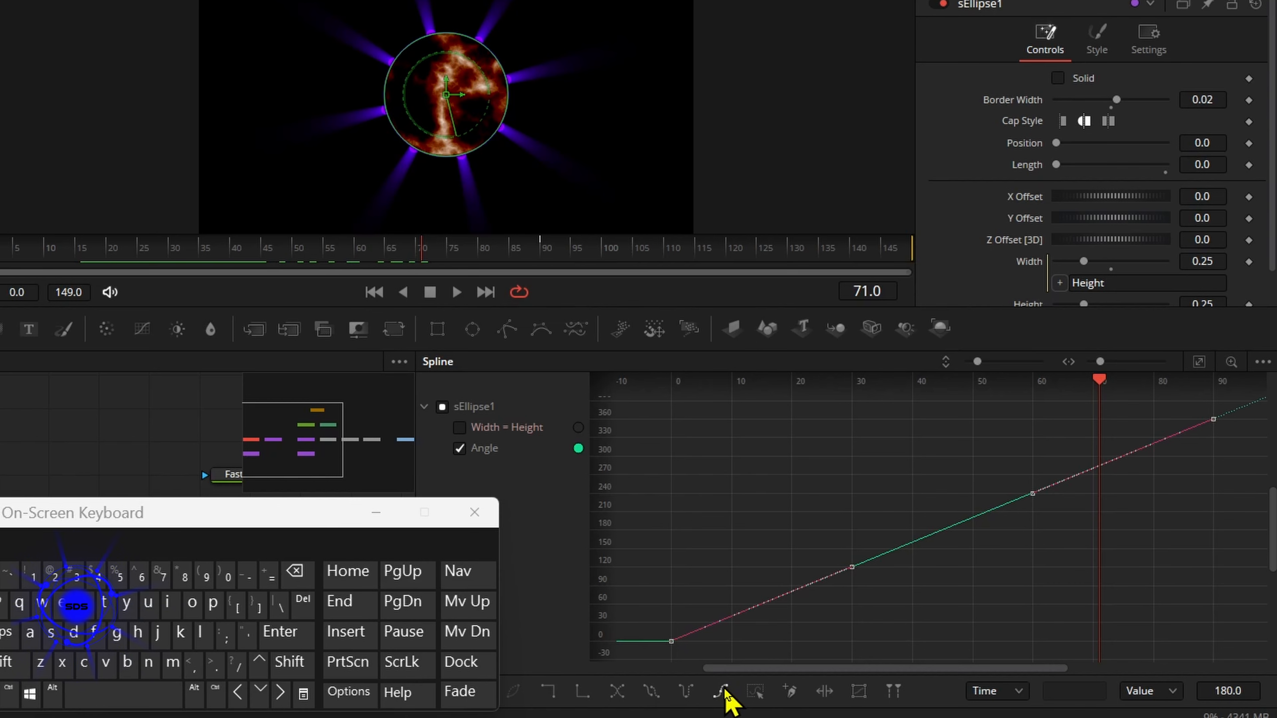
{"action": "left_click", "coordinate": [618, 691]}
{"action": "left_click", "coordinate": [459, 448]}
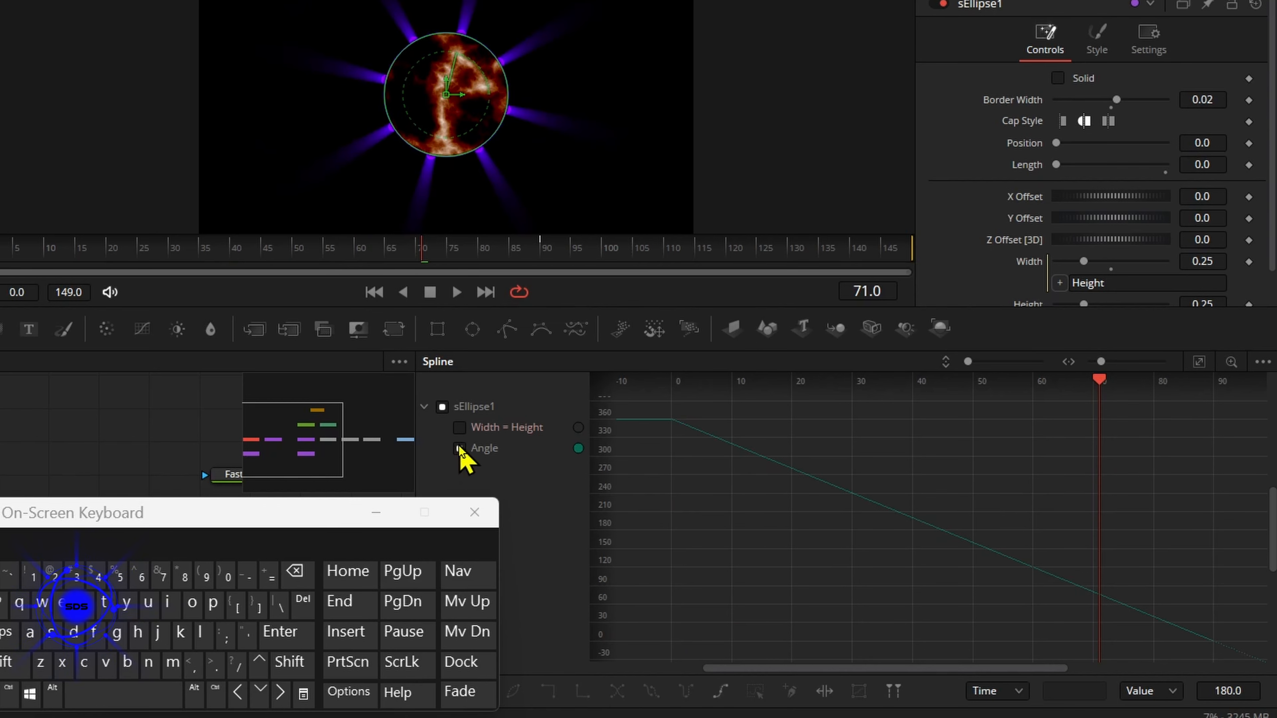
{"action": "left_click", "coordinate": [926, 16]}
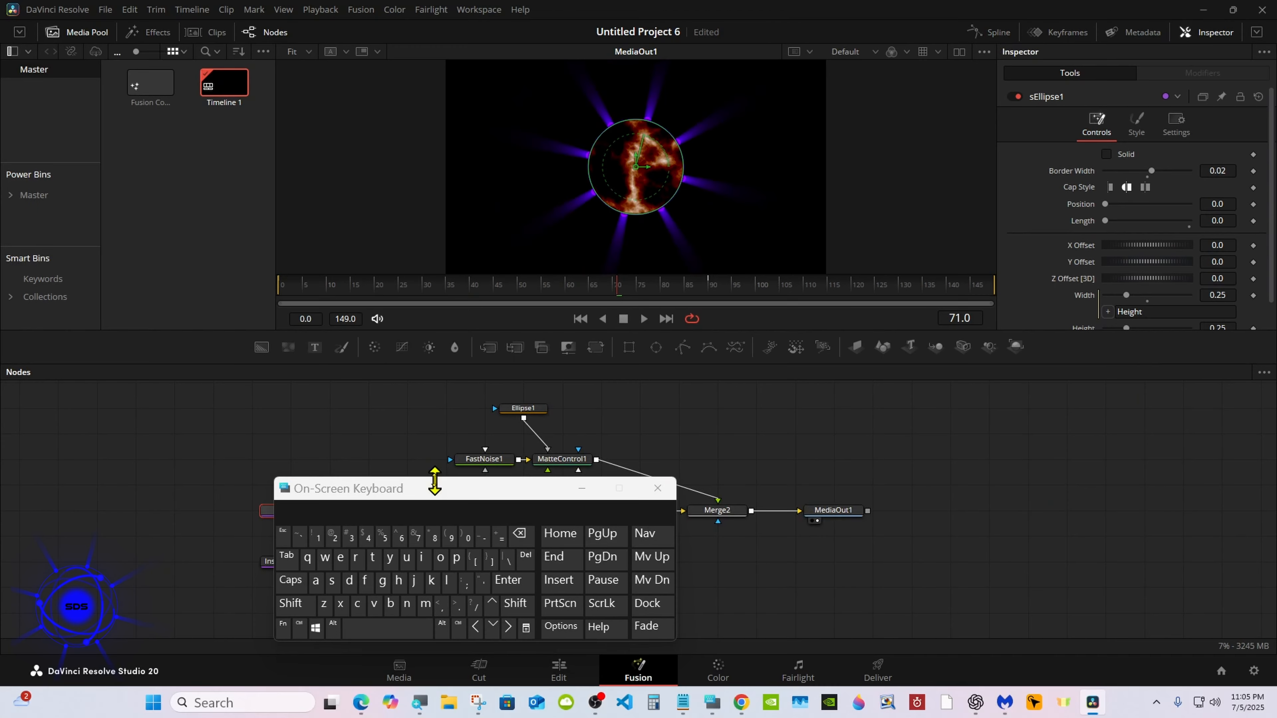
Play the composition to preview the reversed ray rotation and stop at about frame 66.
{"action": "left_click_drag", "start_coordinate": [235, 592], "coordinate": [970, 615]}
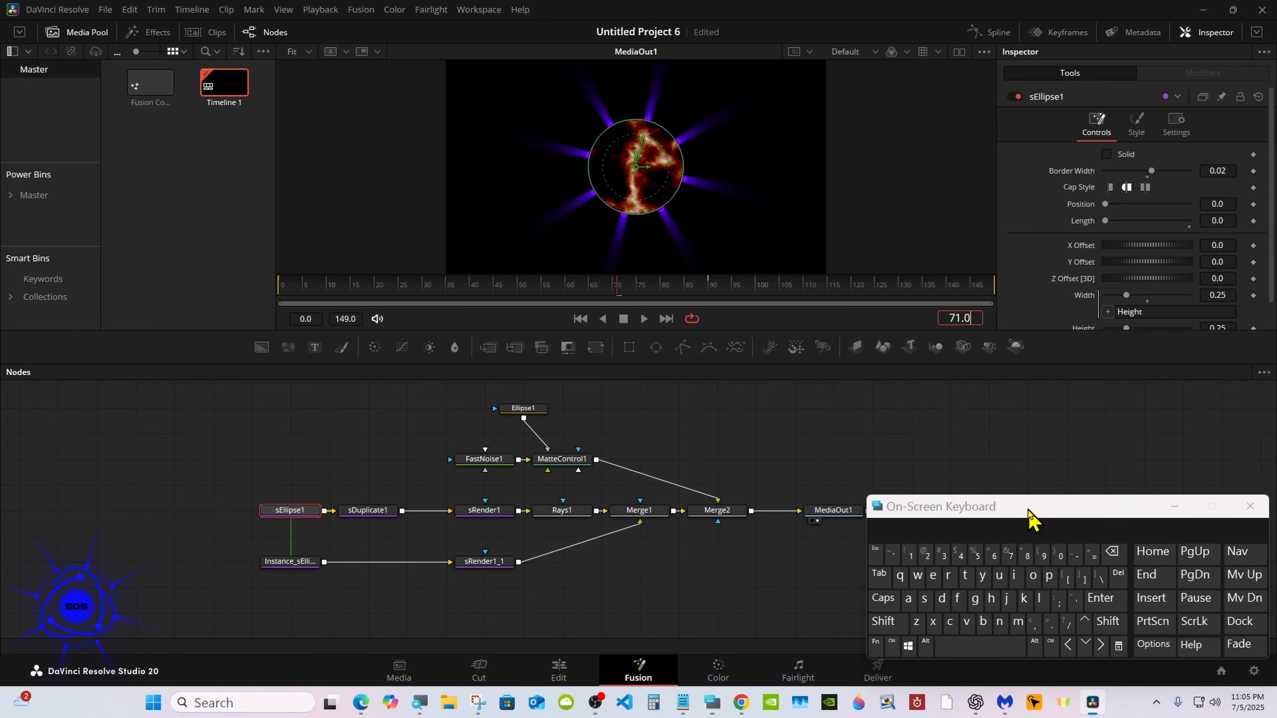
{"action": "left_click", "coordinate": [644, 318]}
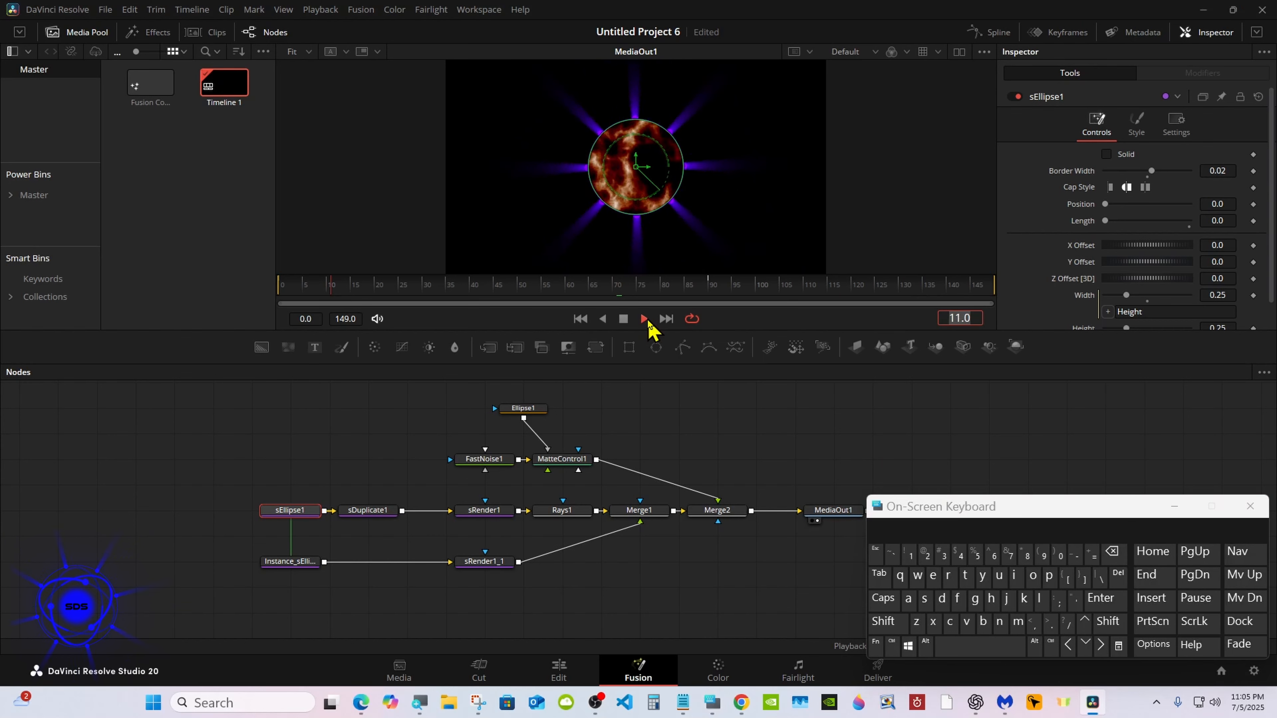
{"action": "left_click", "coordinate": [623, 320]}
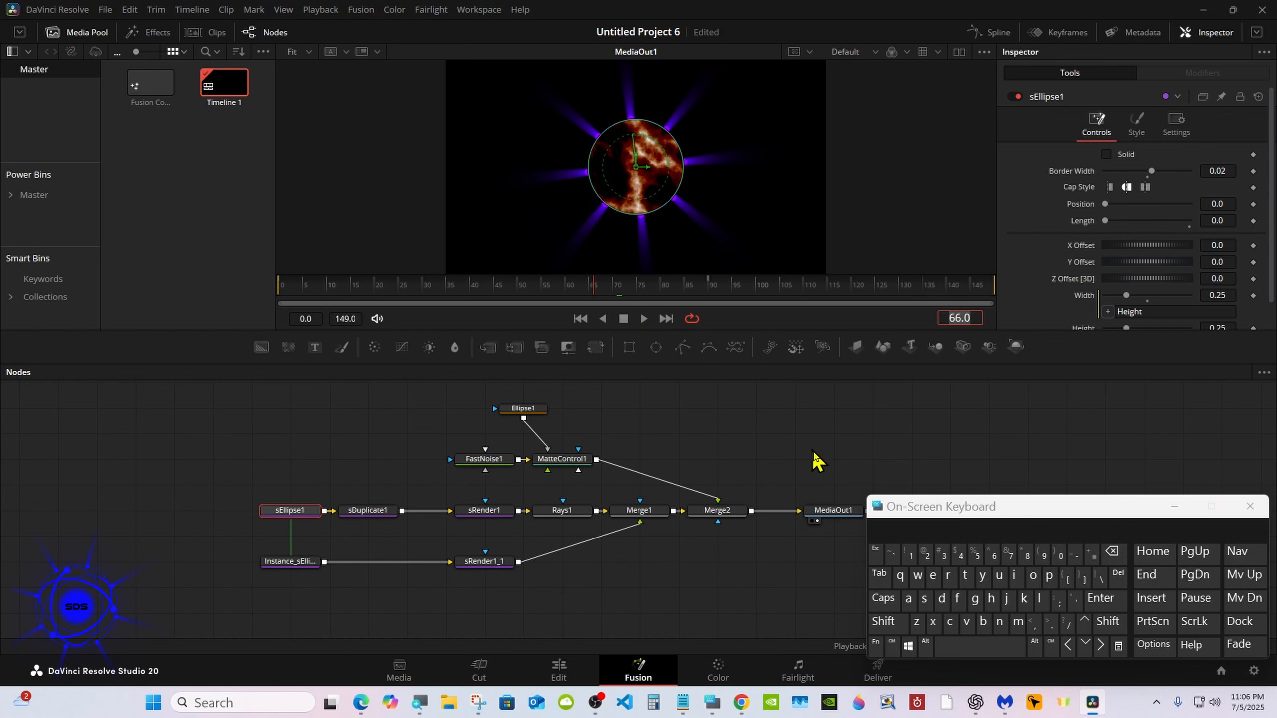
{"action": "left_click", "coordinate": [1178, 506]}
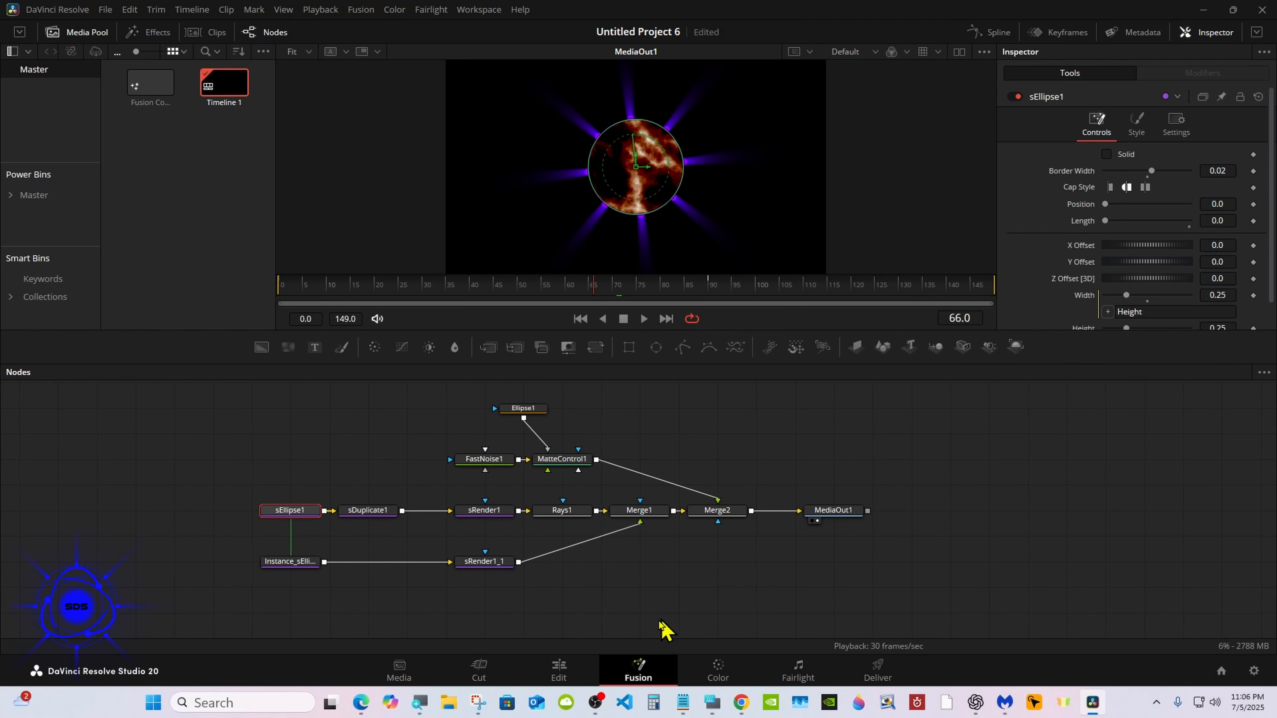
Extend the Fusion Composition 1 clip to 00:00:24:04 on the Edit page timeline and return the playhead to the start.
{"action": "left_click", "coordinate": [559, 671]}
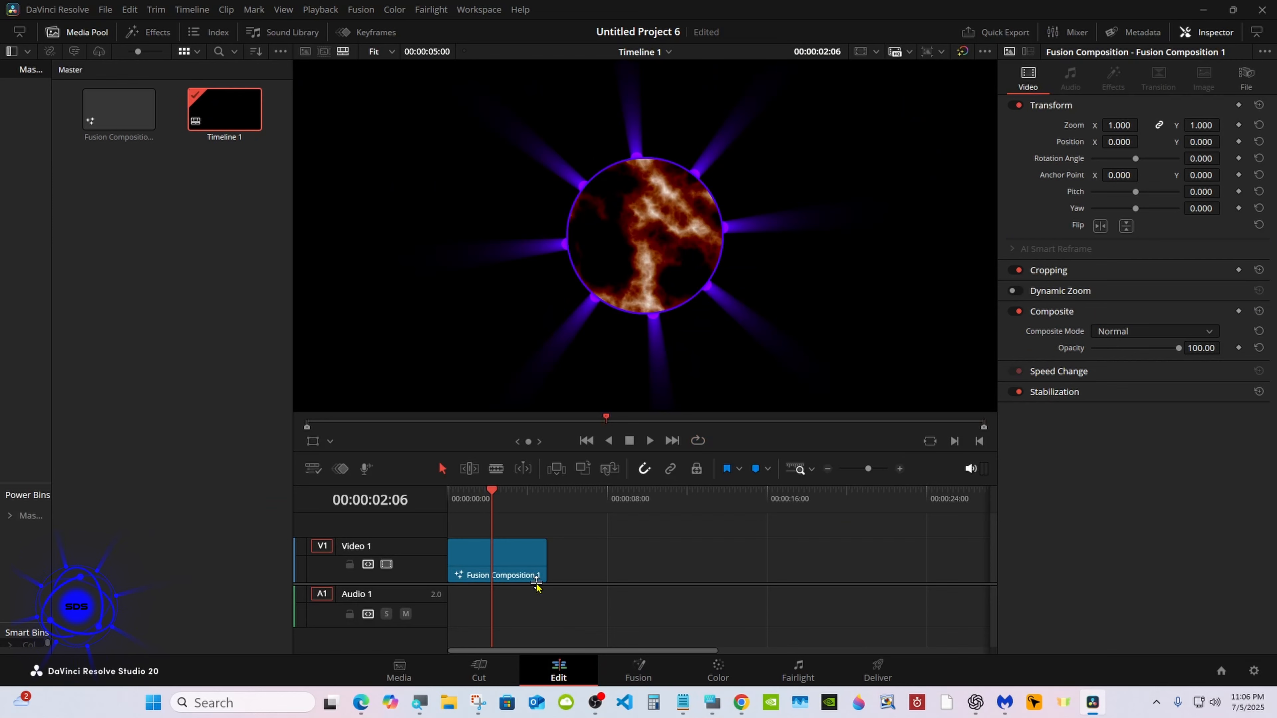
{"action": "left_click_drag", "start_coordinate": [542, 561], "coordinate": [921, 562]}
{"action": "key", "text": "Home"}
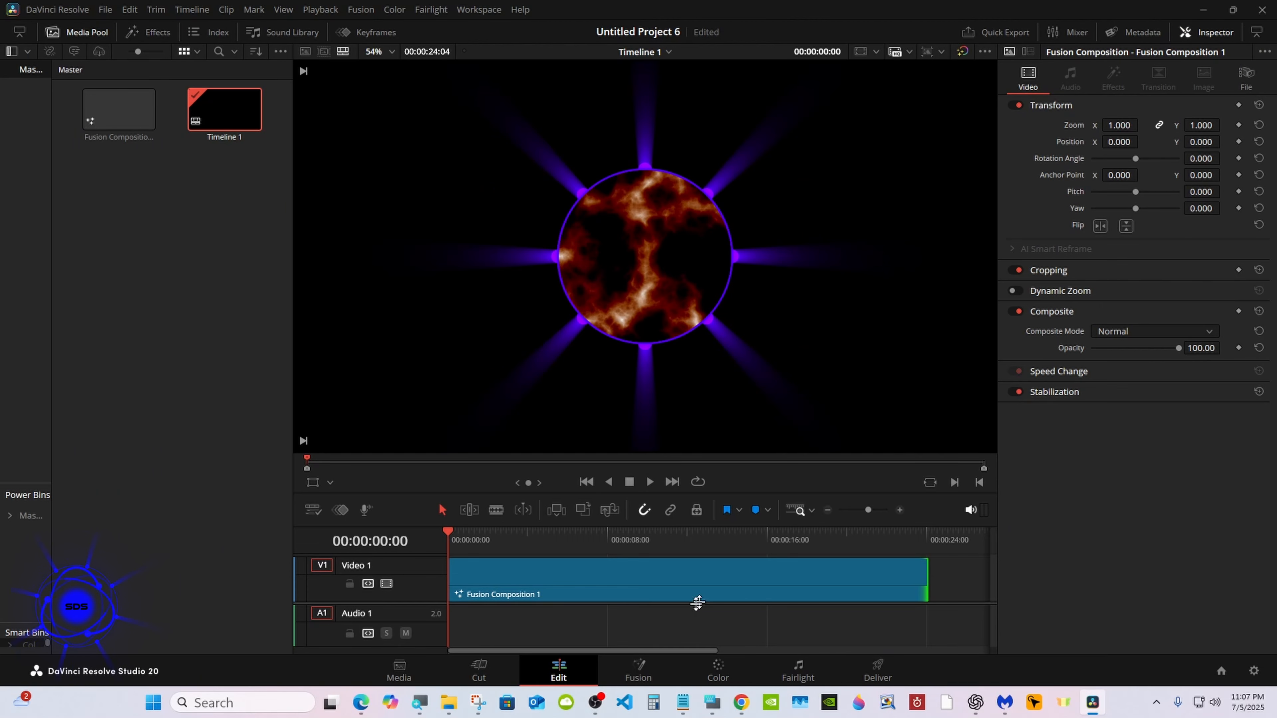
Move MediaOut1 aside in the Fusion node graph and insert a Transform node between Merge2 and MediaOut1.
{"action": "left_click", "coordinate": [639, 671]}
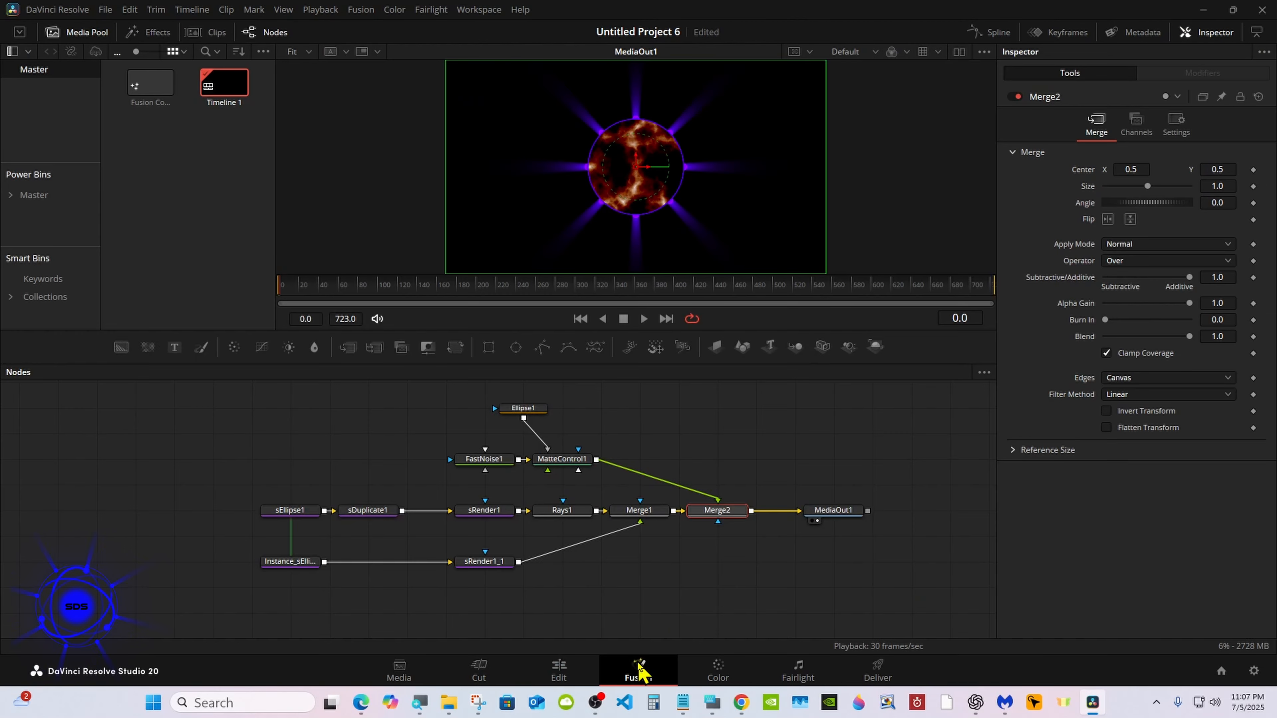
{"action": "left_click", "coordinate": [721, 694]}
{"action": "left_click_drag", "start_coordinate": [923, 511], "coordinate": [953, 494]}
{"action": "left_click_drag", "start_coordinate": [844, 518], "coordinate": [883, 518]}
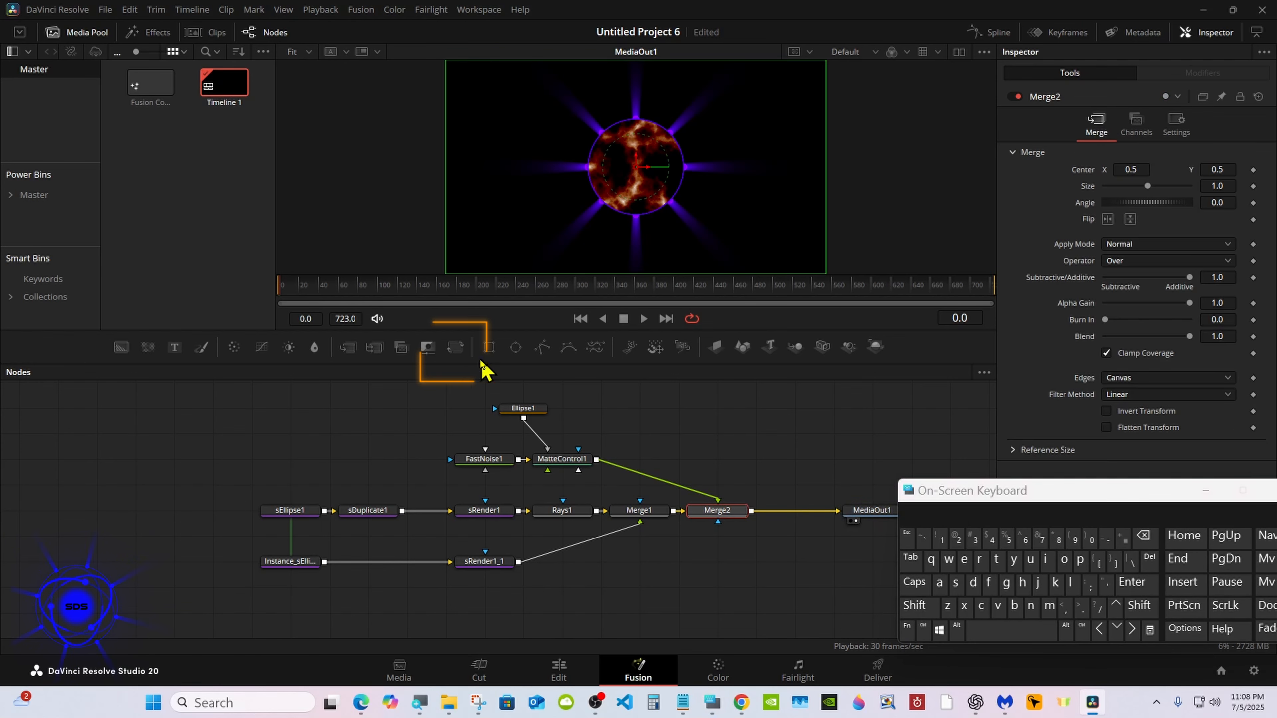
{"action": "left_click", "coordinate": [463, 352]}
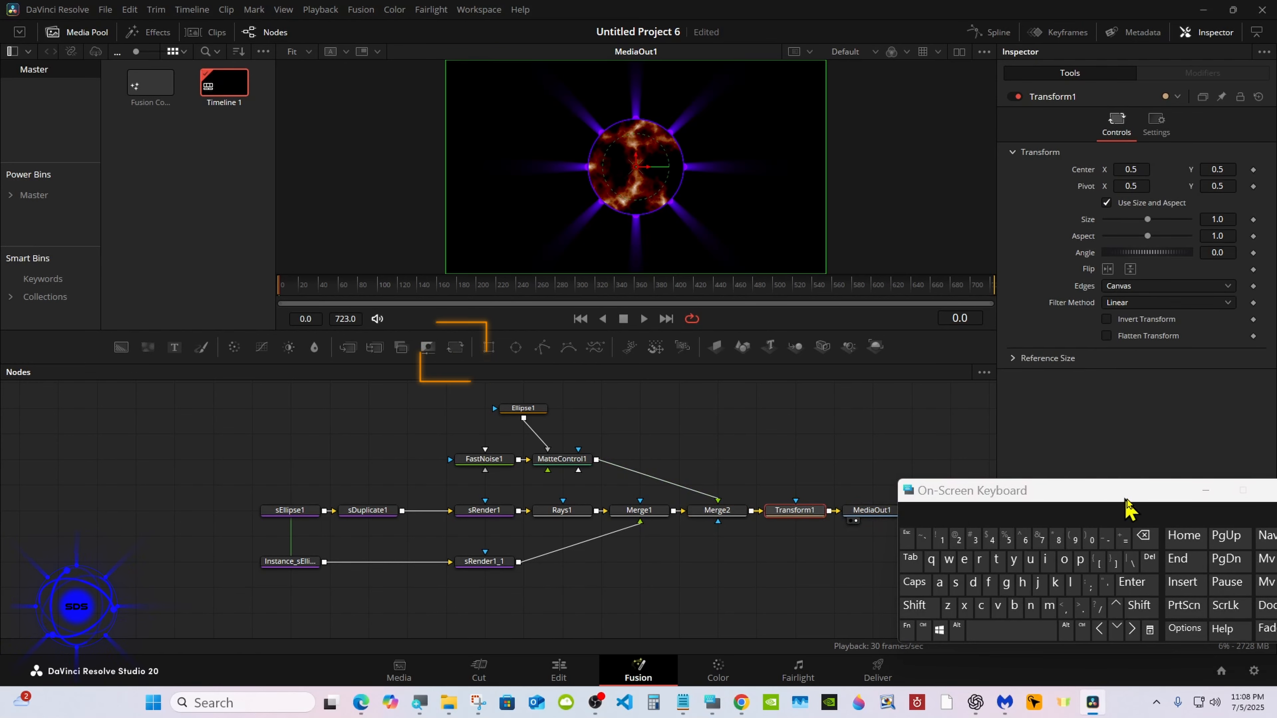
{"action": "left_click", "coordinate": [1205, 491]}
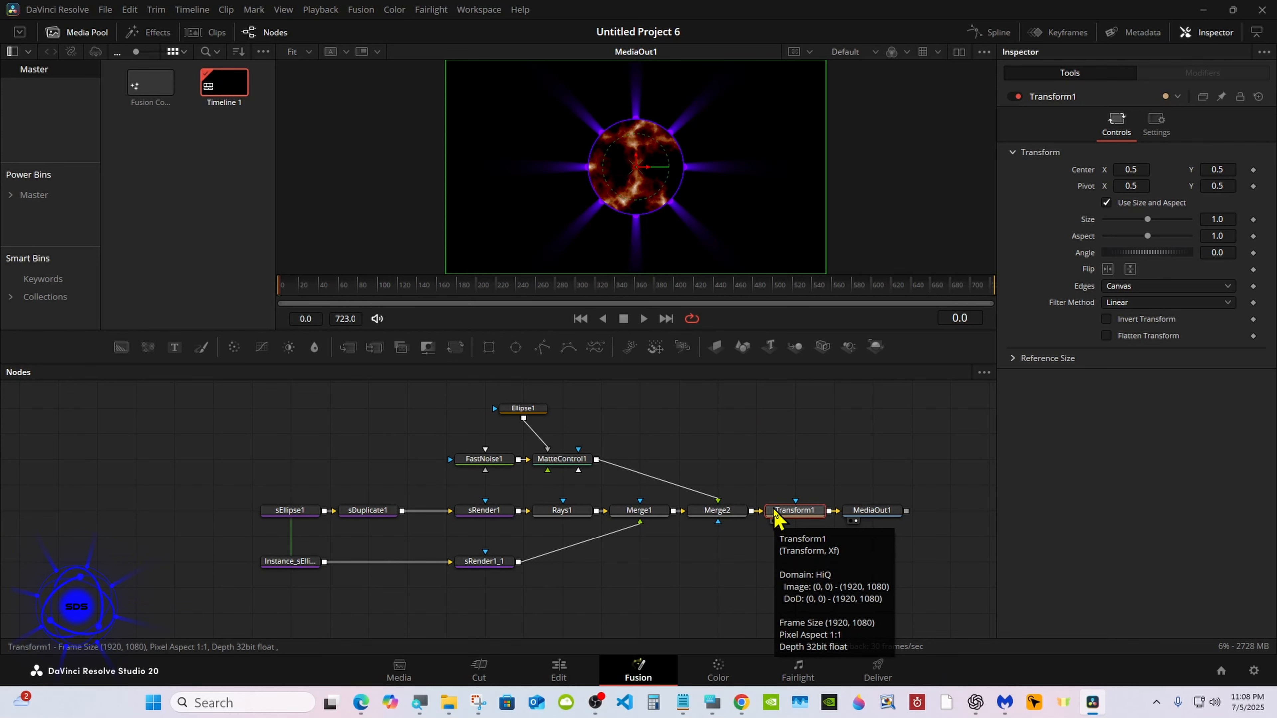
Reduce Transform1's Size to 0.88, trying a Center X shift and resetting it to 0.5.
{"action": "left_click_drag", "start_coordinate": [1147, 220], "coordinate": [1144, 220]}
{"action": "left_click_drag", "start_coordinate": [1122, 169], "coordinate": [1118, 169]}
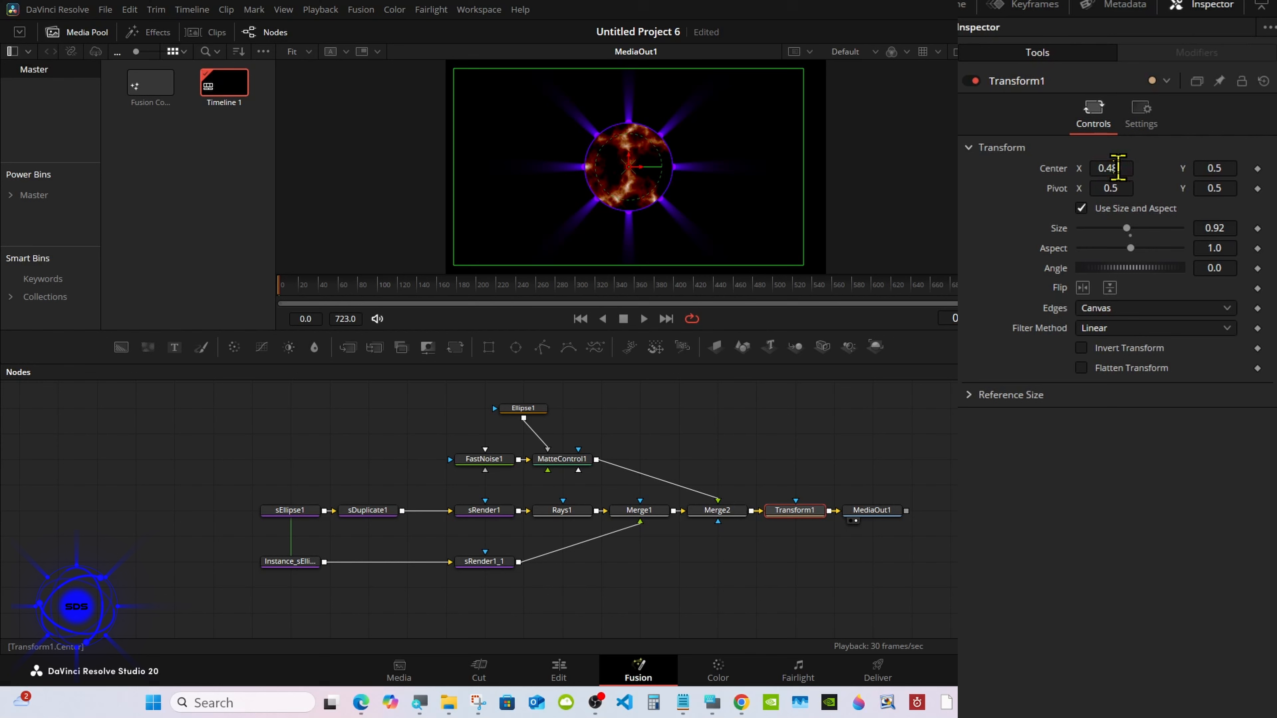
{"action": "double_click", "coordinate": [1056, 170]}
{"action": "left_click_drag", "start_coordinate": [1126, 230], "coordinate": [1122, 230]}
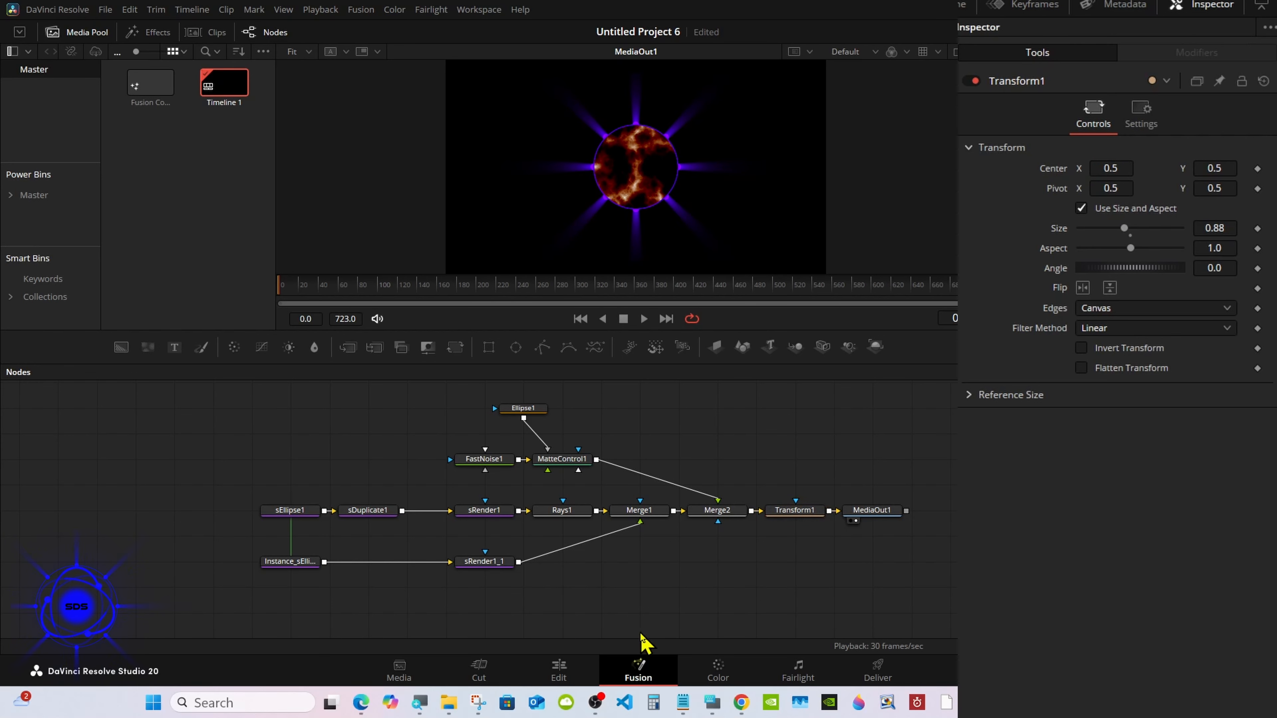
Play the finished animation from the start of the Edit page timeline.
{"action": "left_click", "coordinate": [559, 673]}
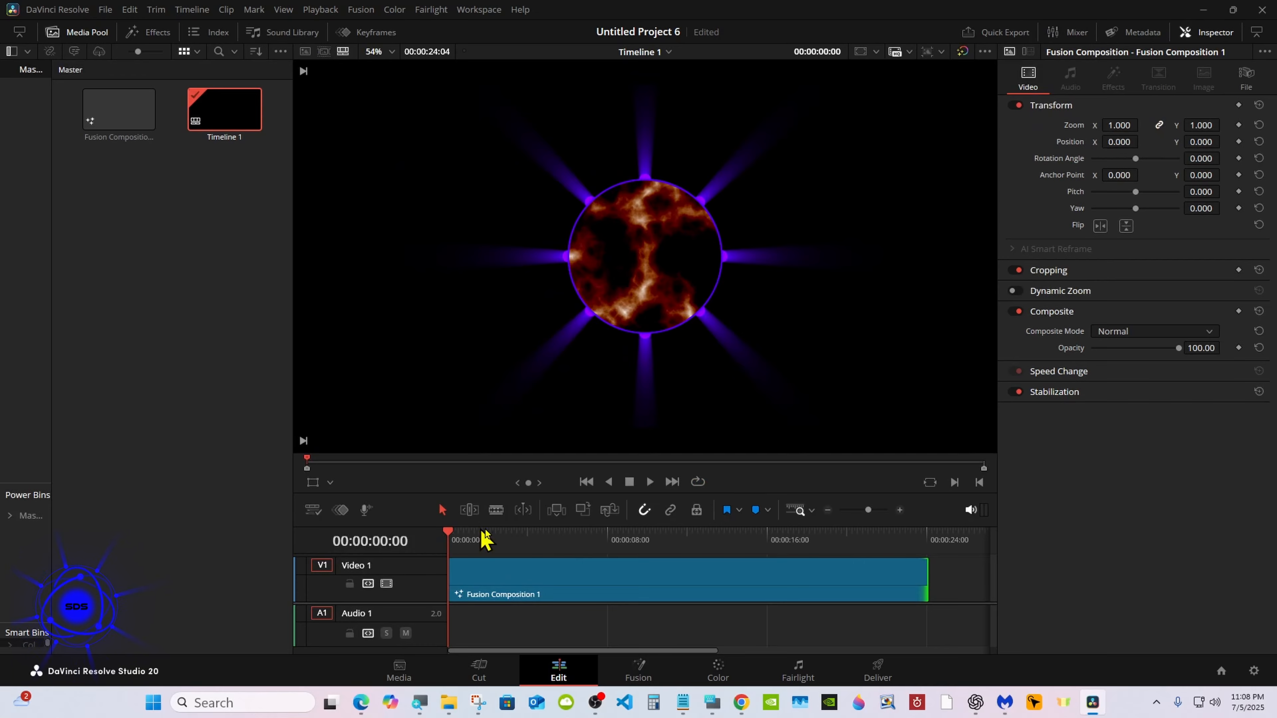
{"action": "left_click", "coordinate": [651, 484]}
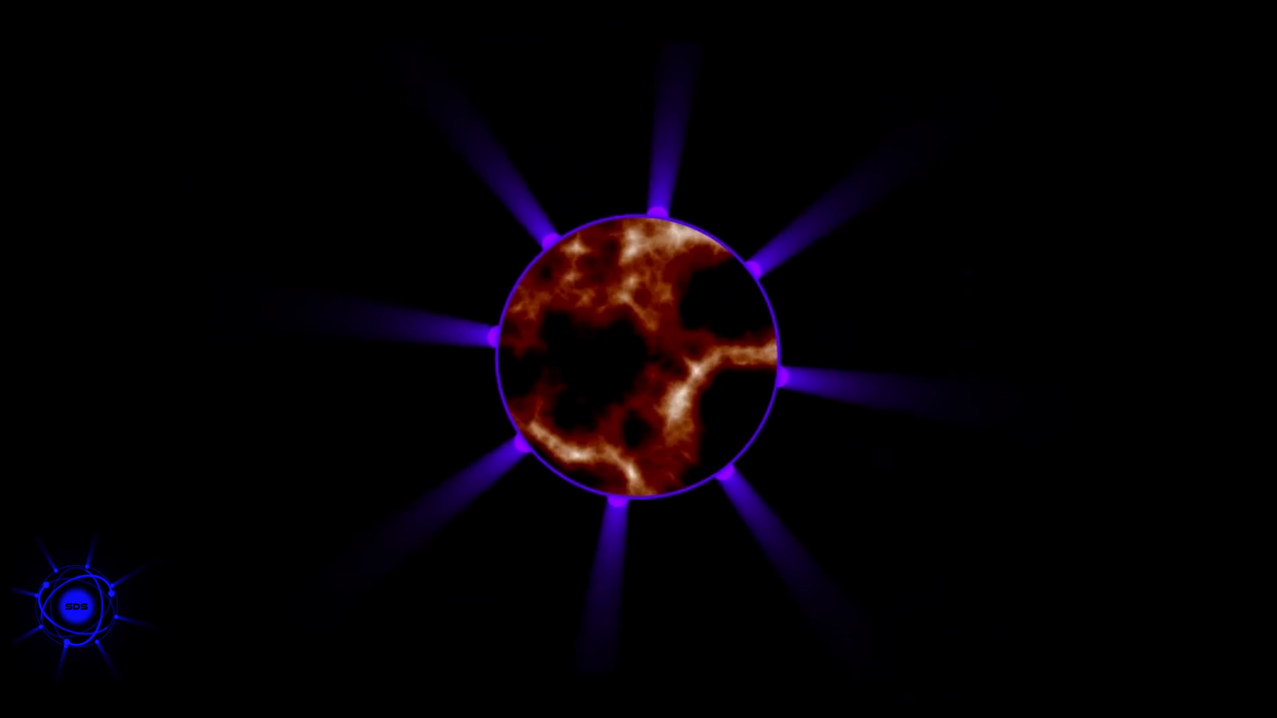